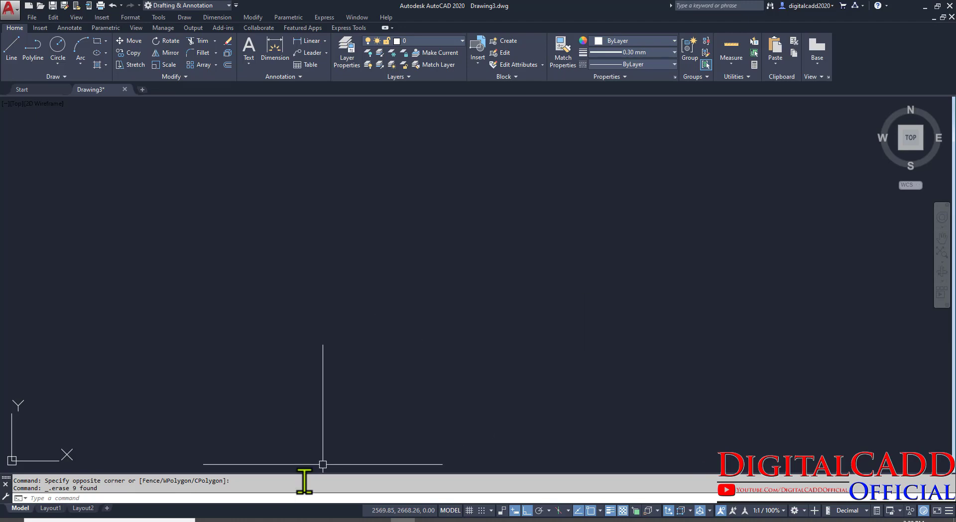
Glance at the exercise 30 reference PDF and close Drawing3 in AutoCAD without saving its changes.
left_click(281, 520)
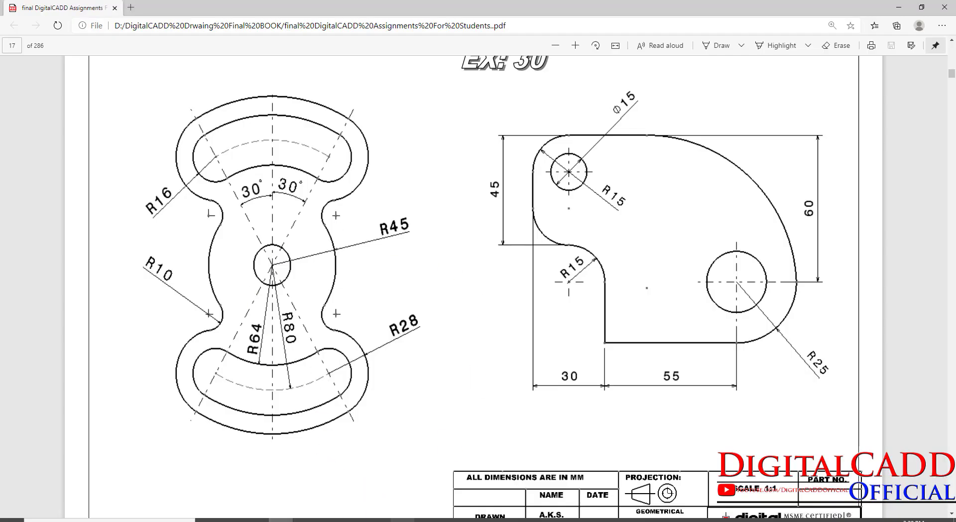
key("alt+Tab")
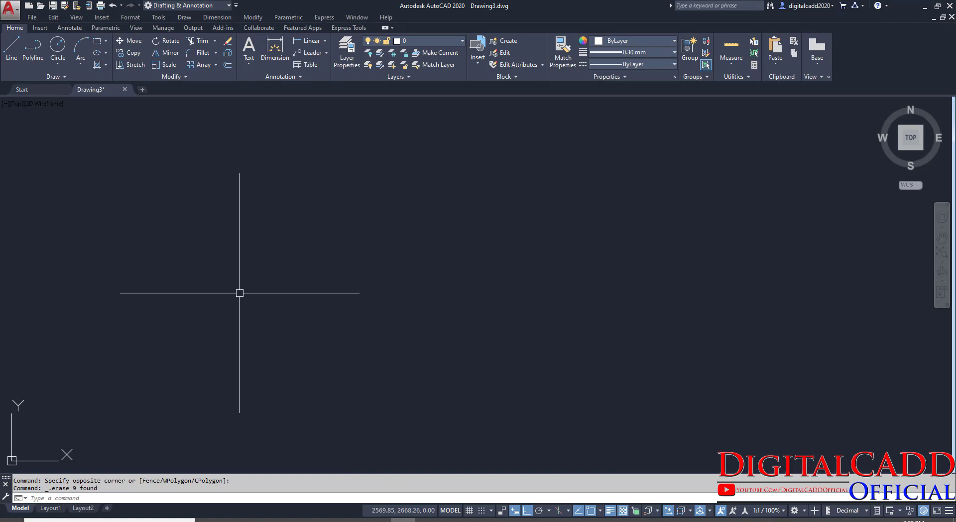
left_click(124, 89)
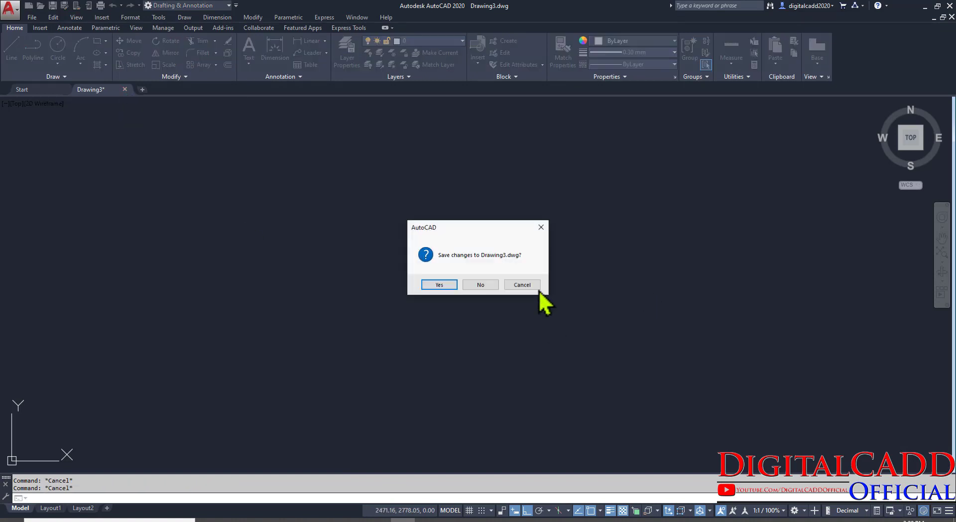
left_click(476, 284)
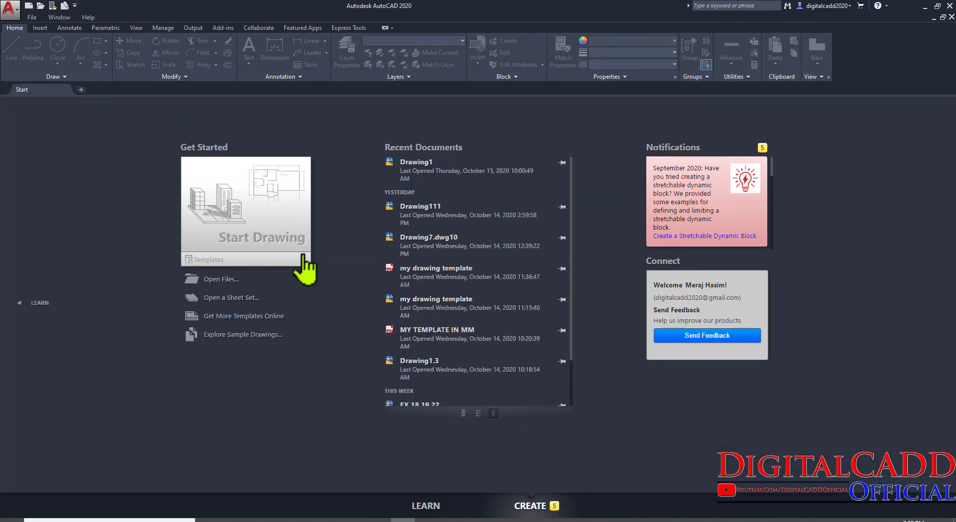
Open the list of drawing templates and compare the acad.dwt and acadiso.dwt entries.
left_click(302, 260)
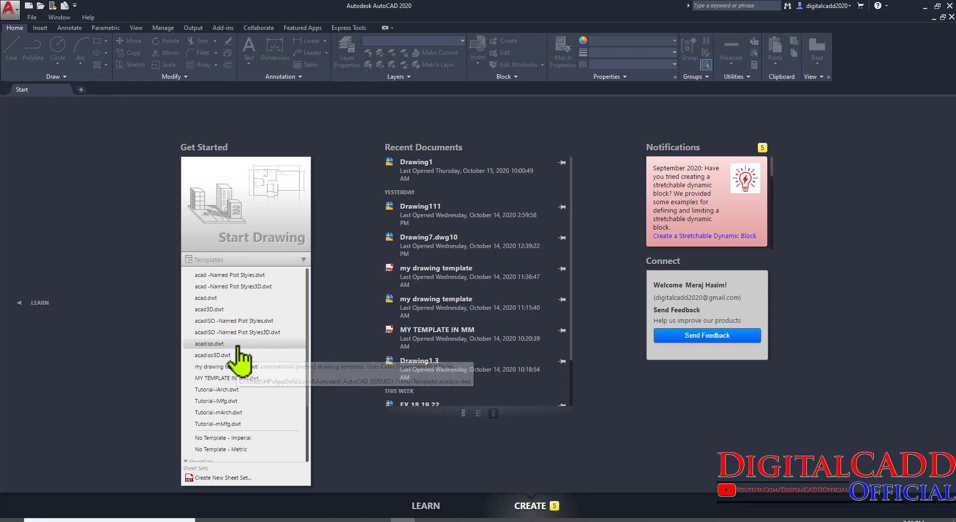
key("F9")
mouse_move(175, 291)
left_mouse_down()
mouse_move(238, 310)
mouse_move(302, 304)
left_mouse_up()
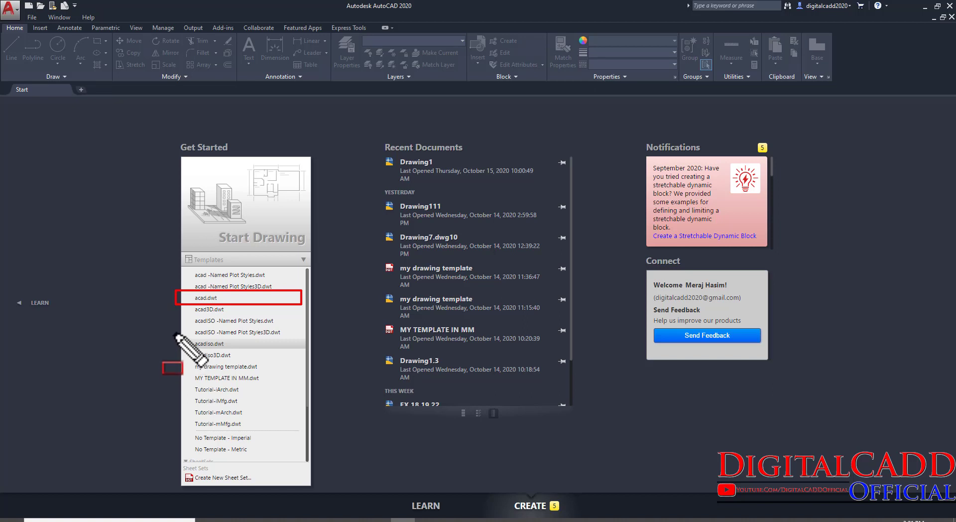
left_click_drag(174, 333, 317, 353)
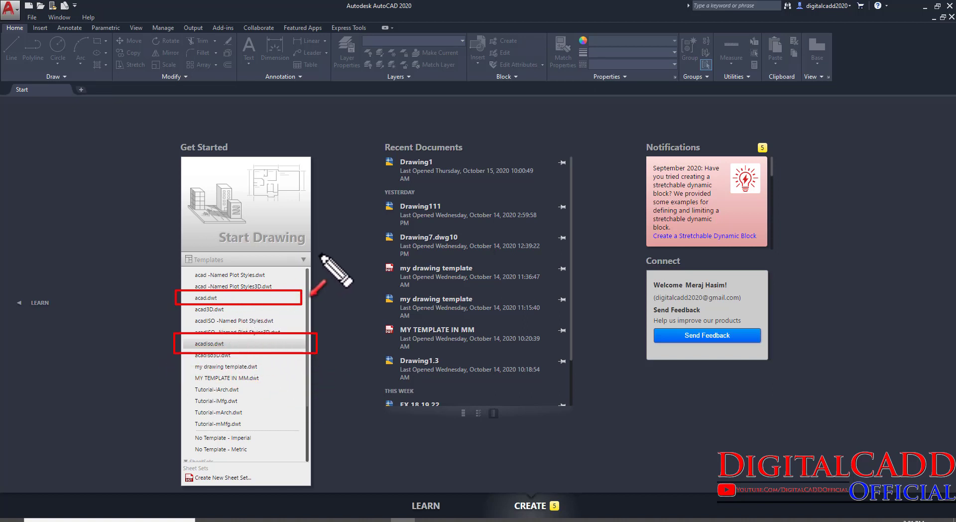
left_click_drag(320, 253, 265, 294)
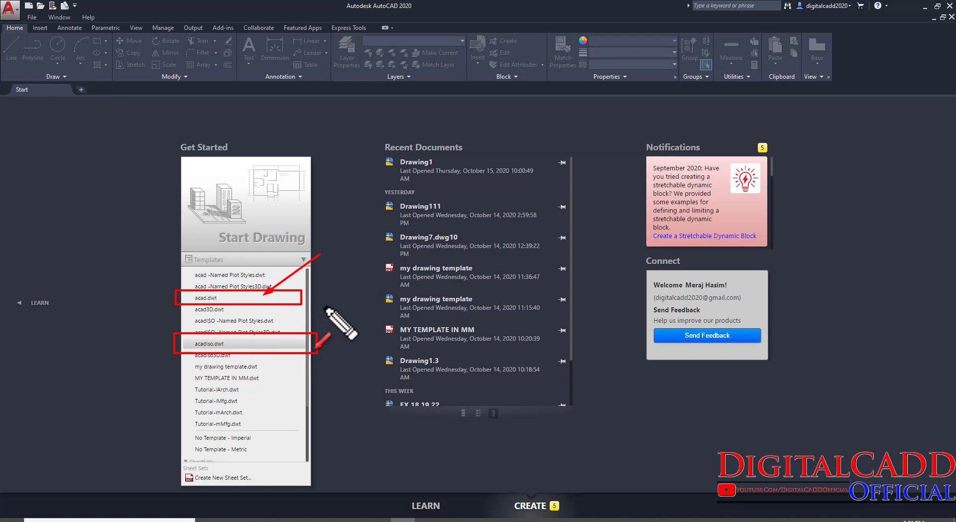
left_click_drag(325, 306, 268, 341)
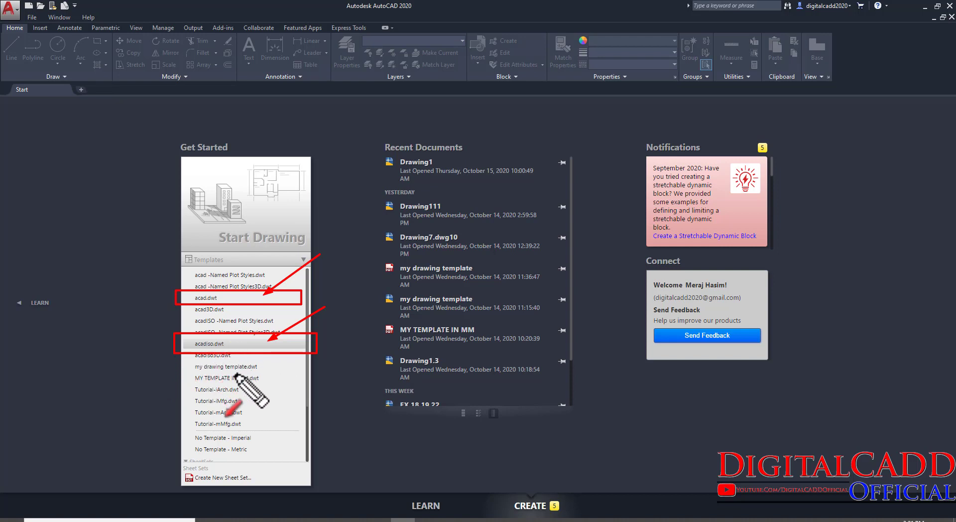
key("Escape")
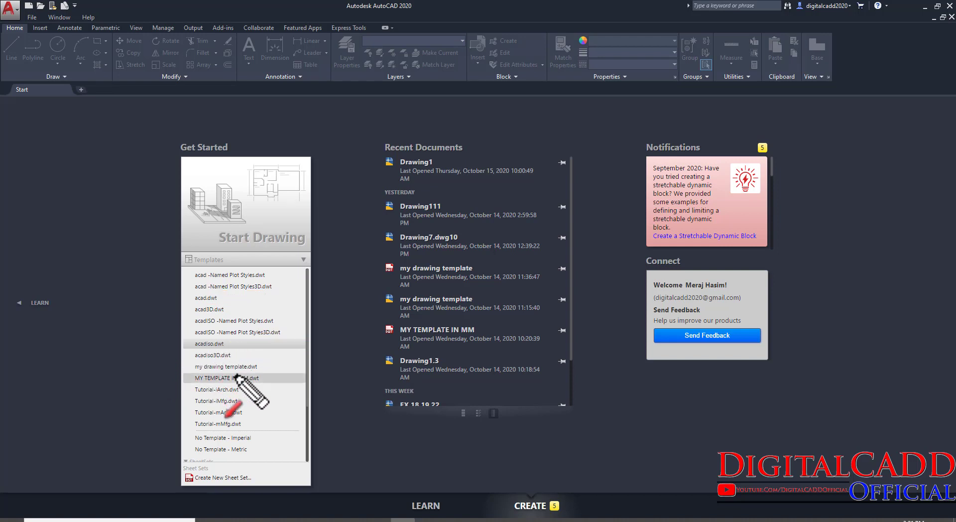
Start a drawing from the acad.dwt template and check its drawing units settings.
left_click(218, 298)
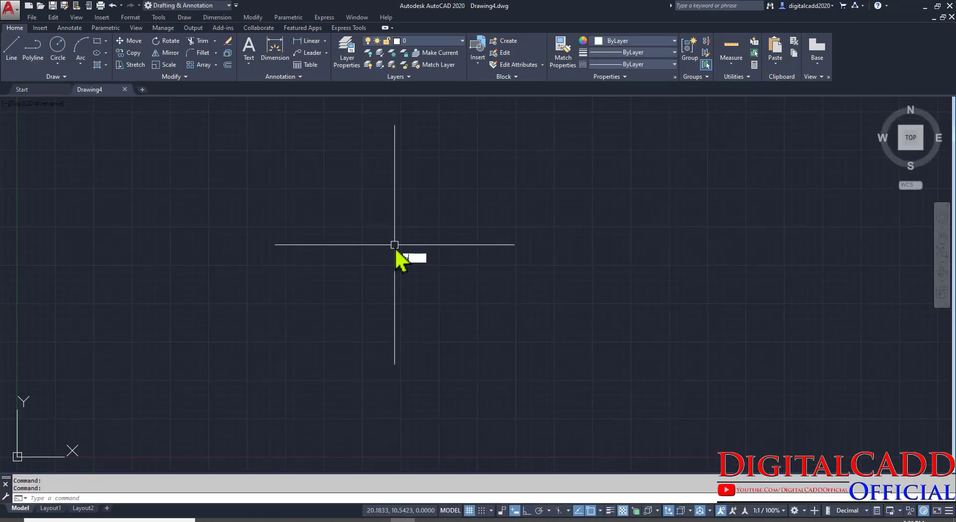
type("n")
key("Return")
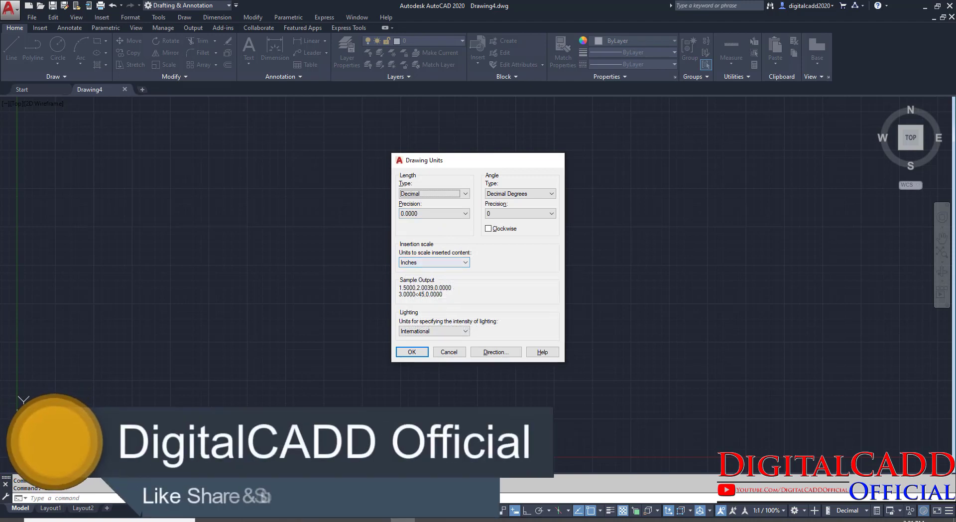
key("Return")
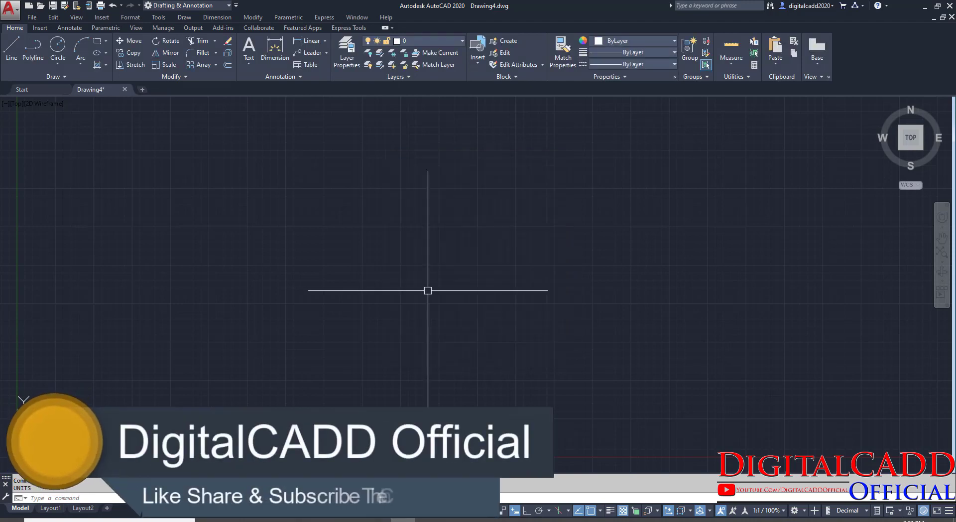
Close the acad.dwt-based drawing without saving and start a new one from the acadiso.dwt template.
left_click(125, 90)
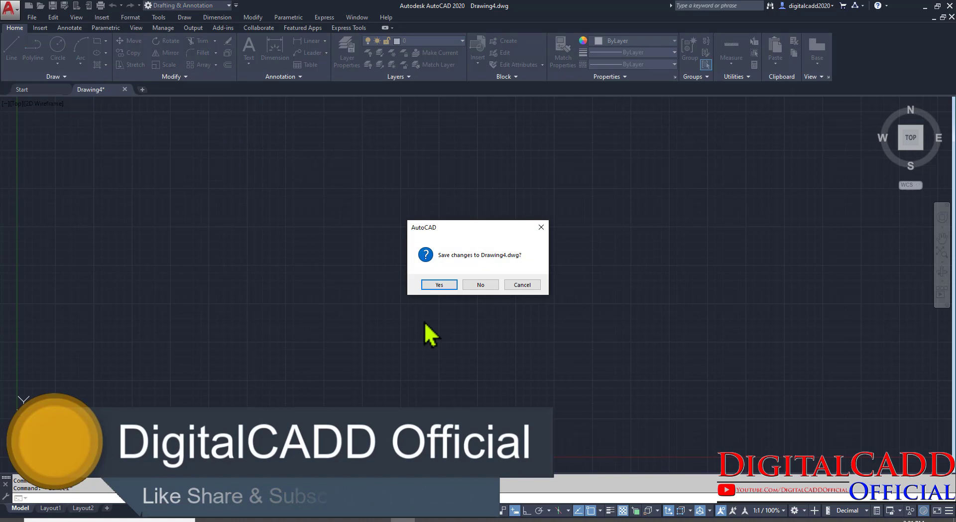
left_click(481, 285)
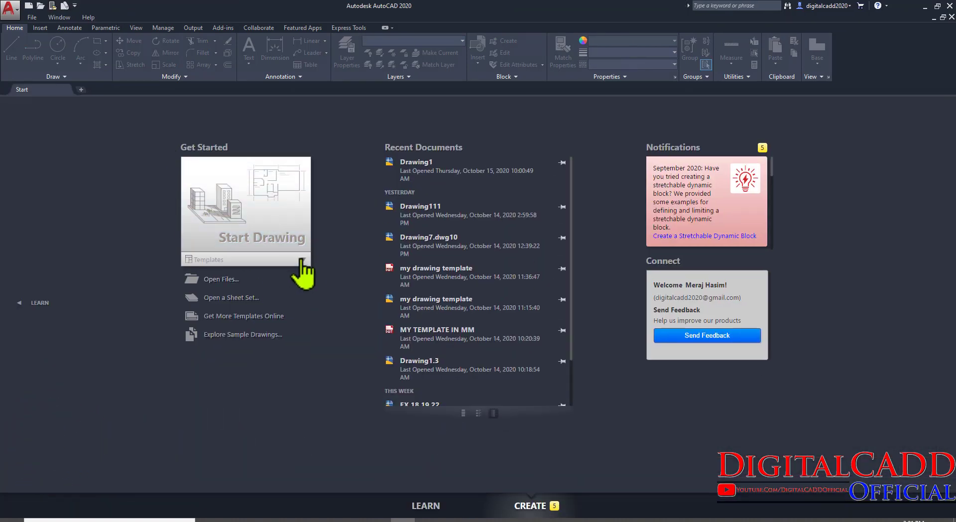
left_click(302, 260)
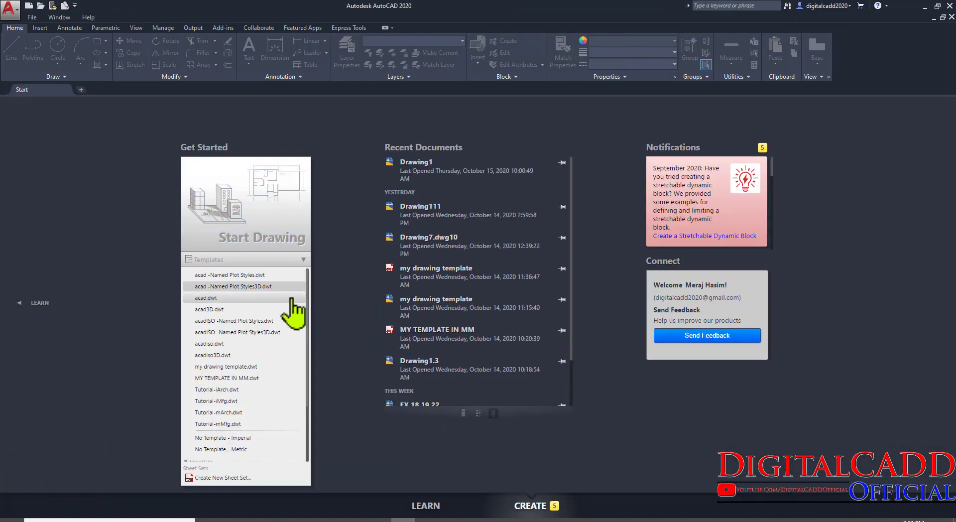
left_click(235, 345)
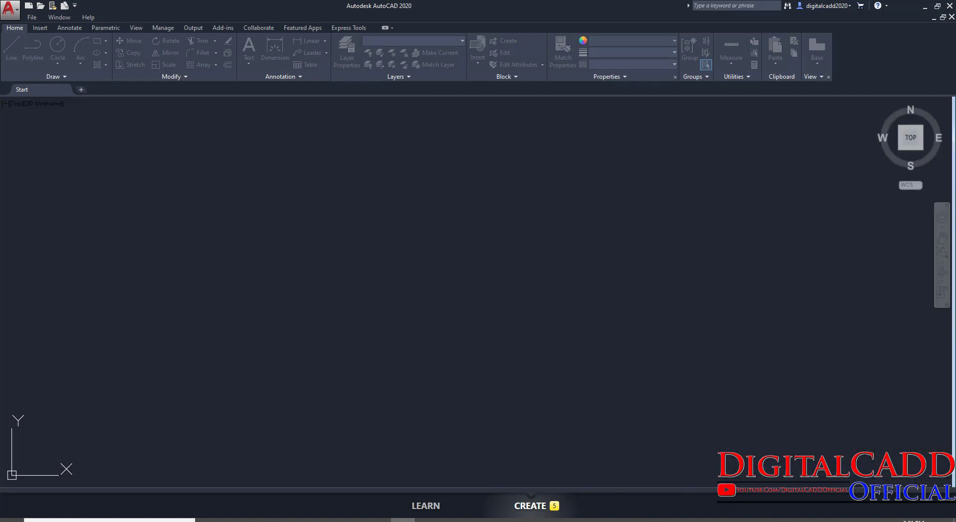
Set the length precision of the drawing units to 0.00, keeping decimal type and millimeters.
type("un")
key("Return")
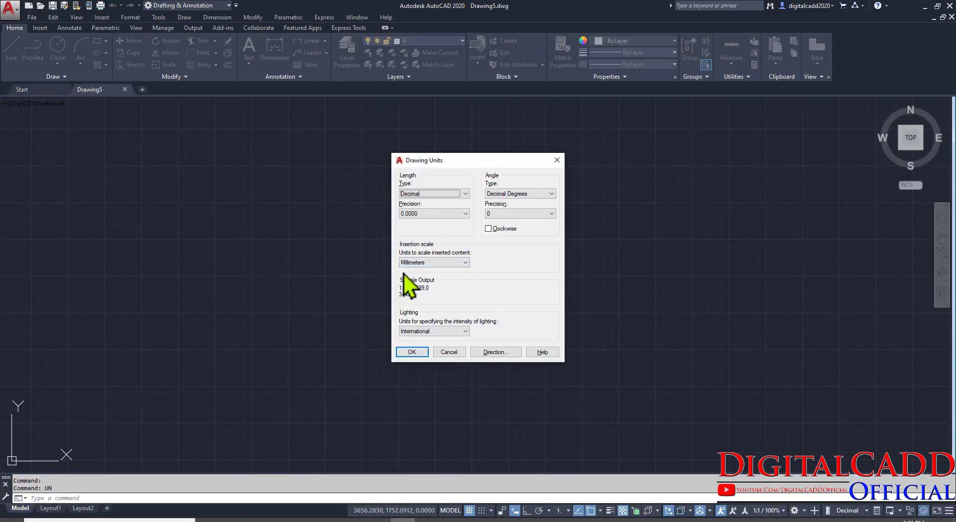
left_click(435, 216)
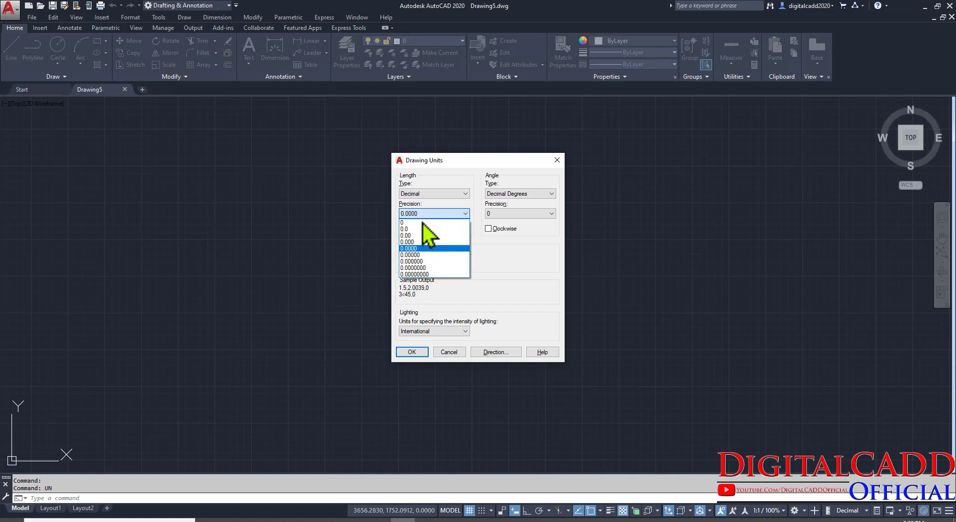
left_click(426, 235)
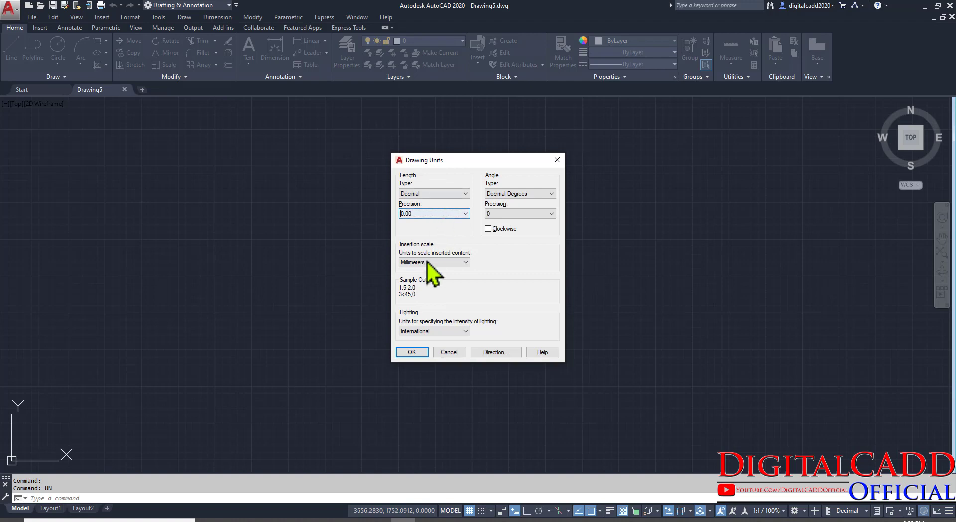
left_click(412, 351)
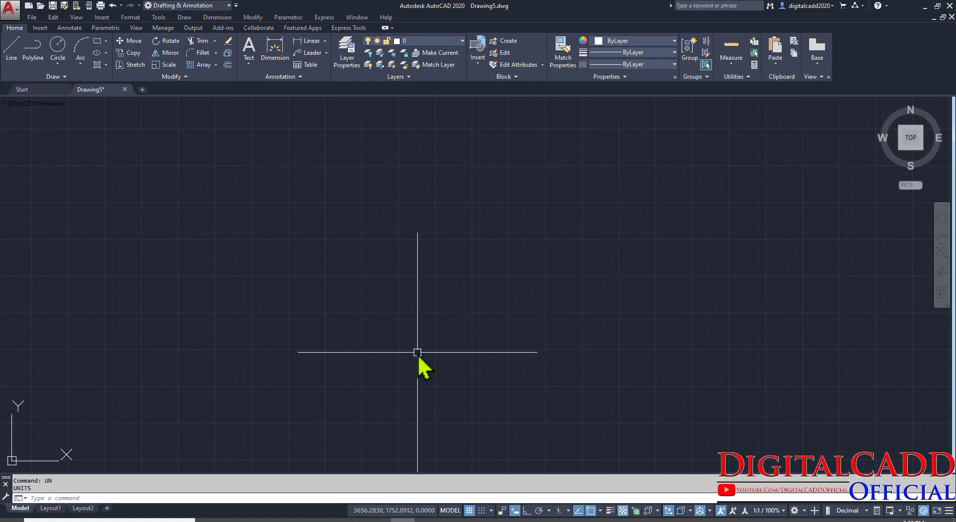
Switch to the reference PDF and examine the central circle of the symmetrical part in exercise 30.
left_click(281, 520)
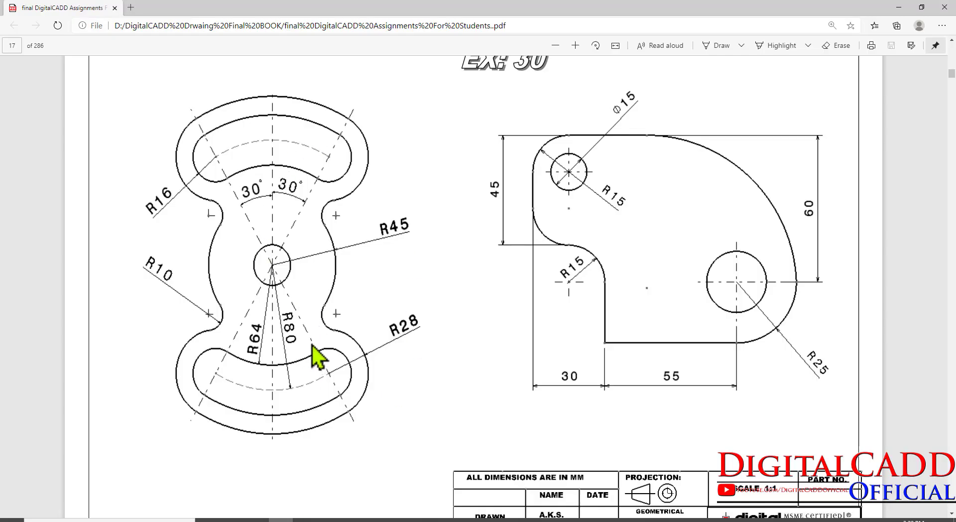
key("ctrl+2")
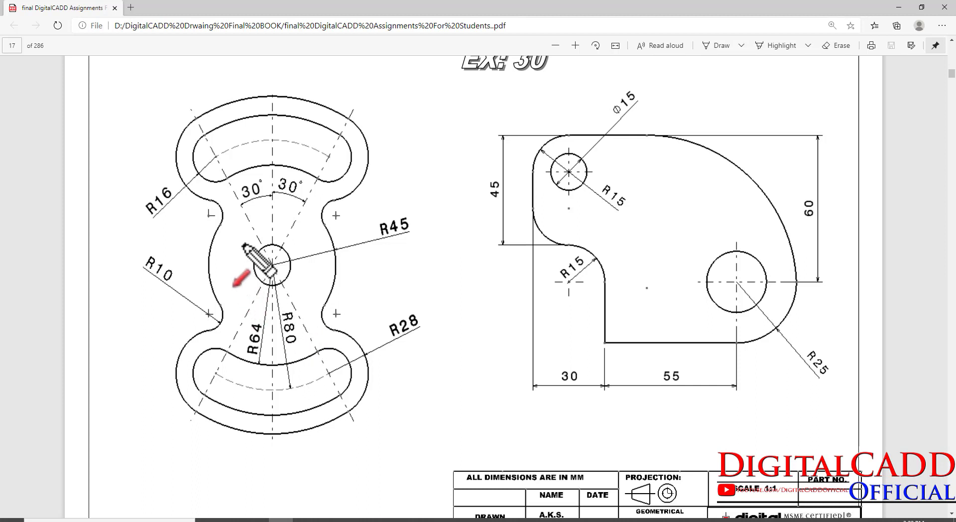
key("r")
mouse_move(243, 243)
left_mouse_down()
mouse_move(264, 273)
mouse_move(307, 296)
left_mouse_up()
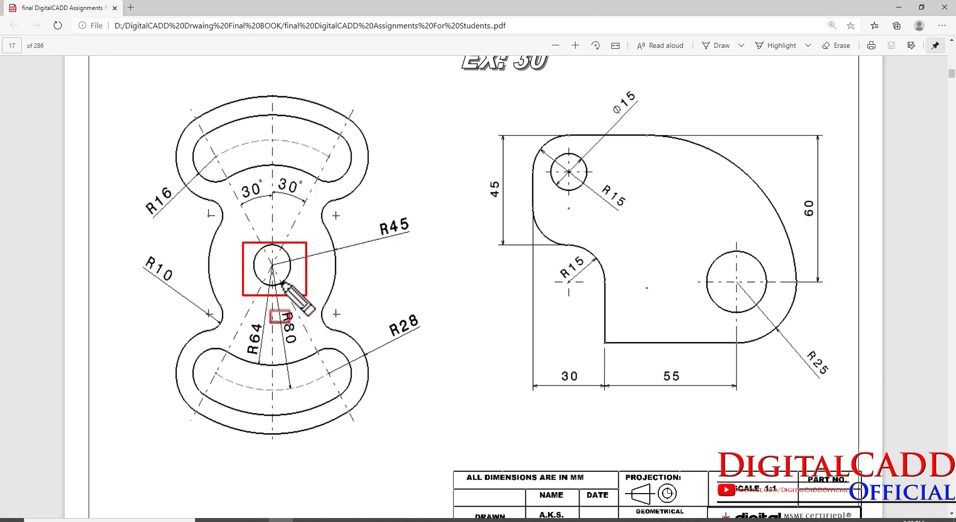
key("Escape")
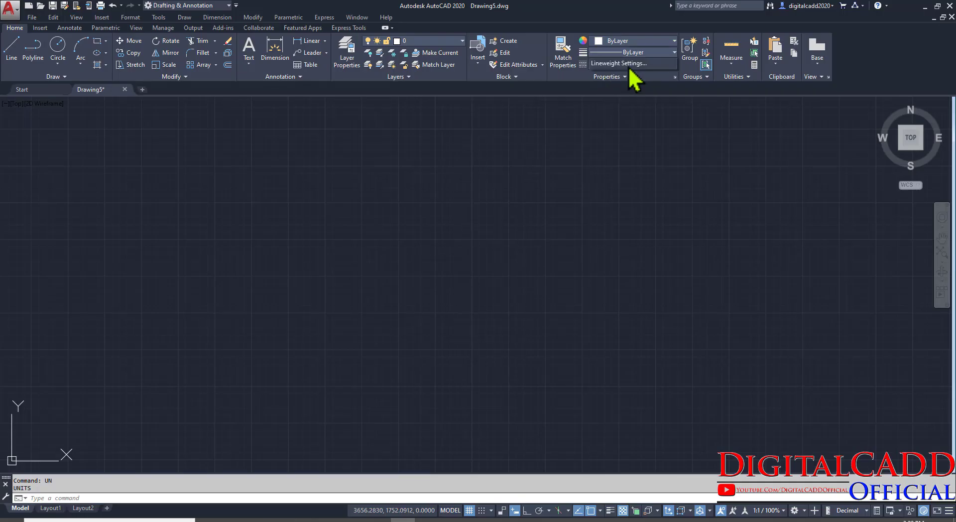
Set the current lineweight to 0.30 mm in AutoCAD, with lineweight display on, the grid off and ortho mode on.
left_click(633, 52)
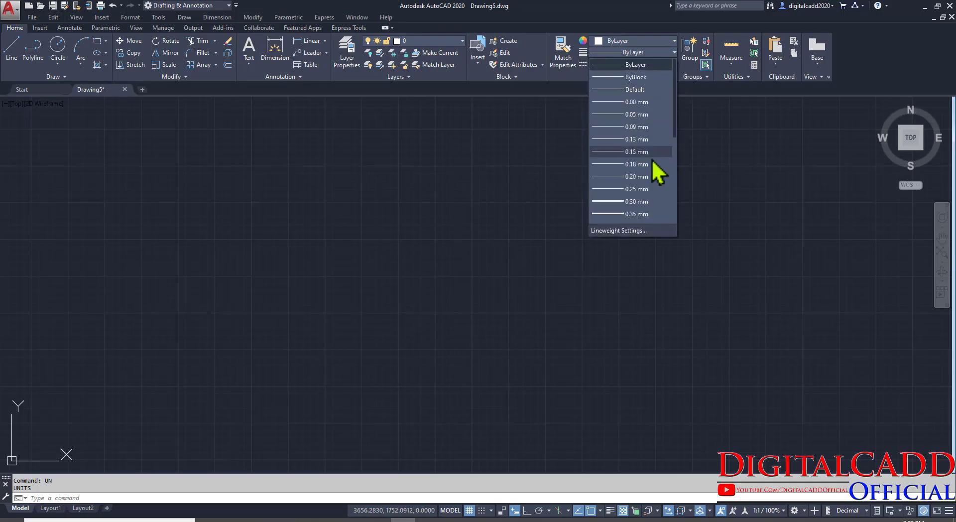
left_click(638, 204)
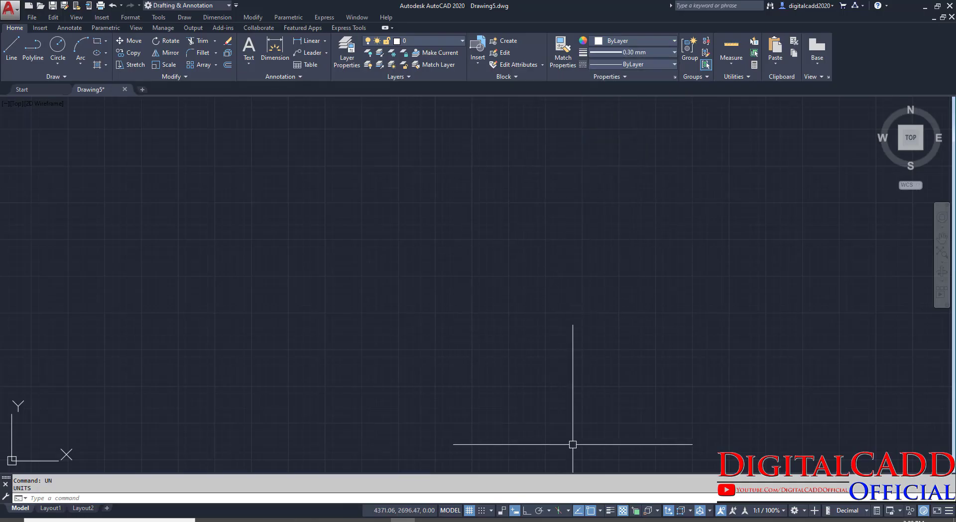
left_click(611, 511)
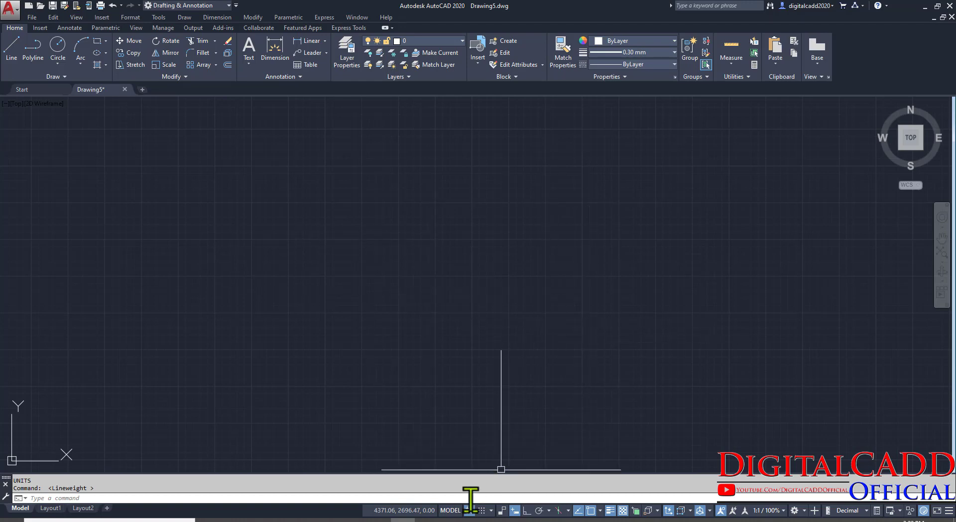
left_click(527, 512)
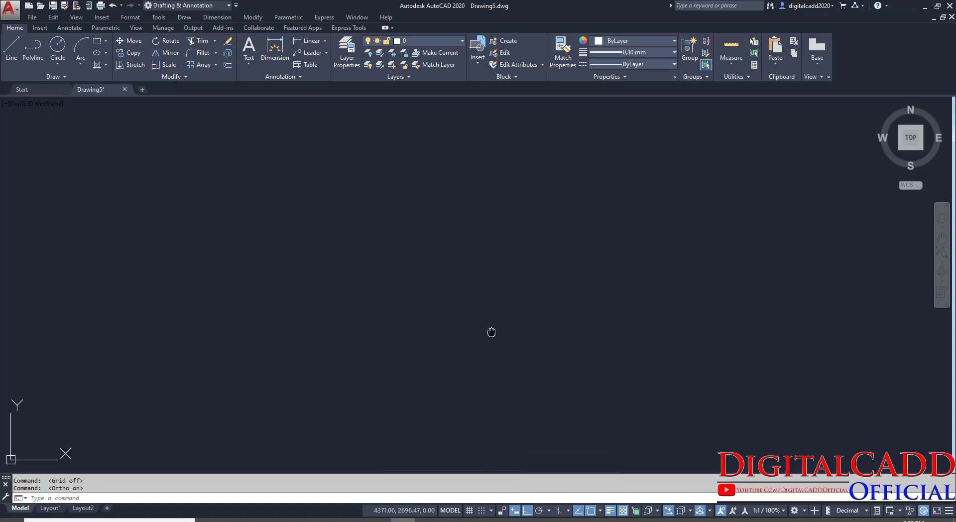
Draw a circle of radius 20 in the empty drawing area as the part's central hole.
type("c")
key("Return")
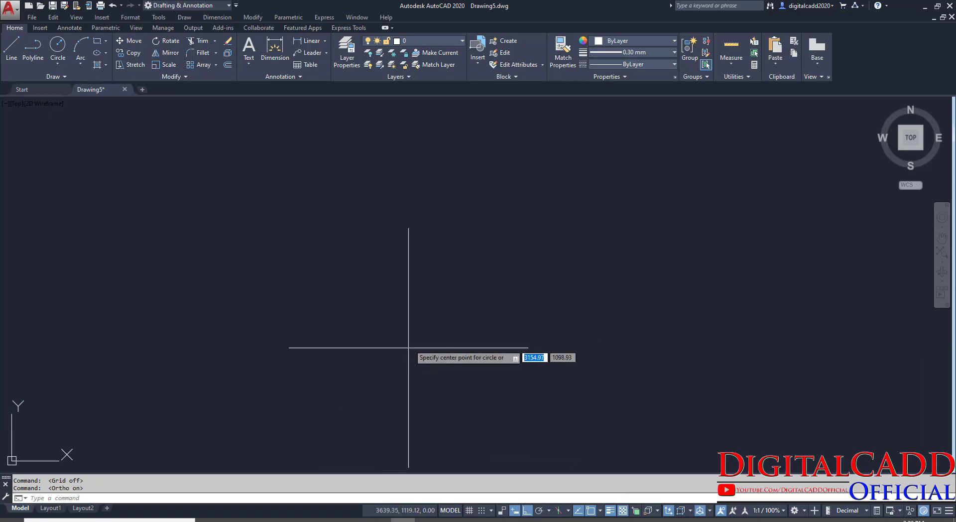
left_click(443, 270)
type("20")
key("Return")
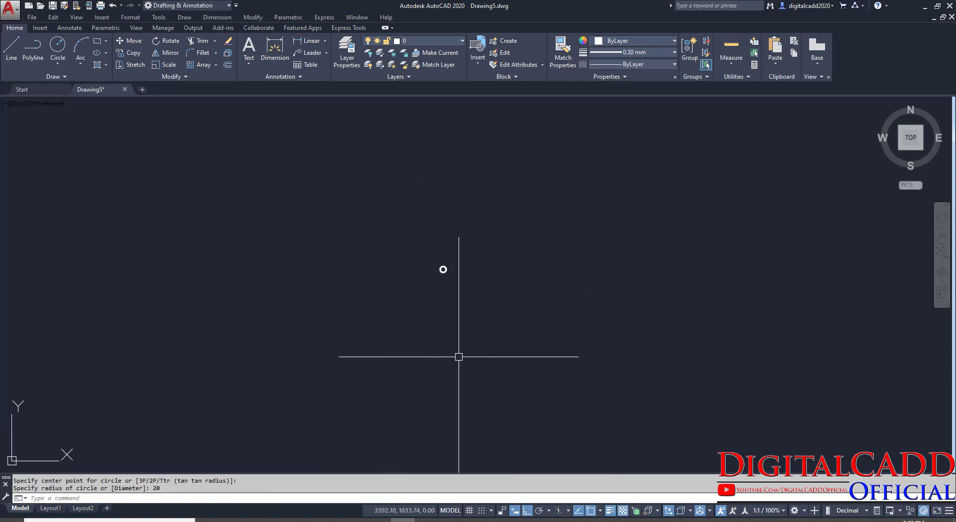
scroll(423, 278, "up", 15)
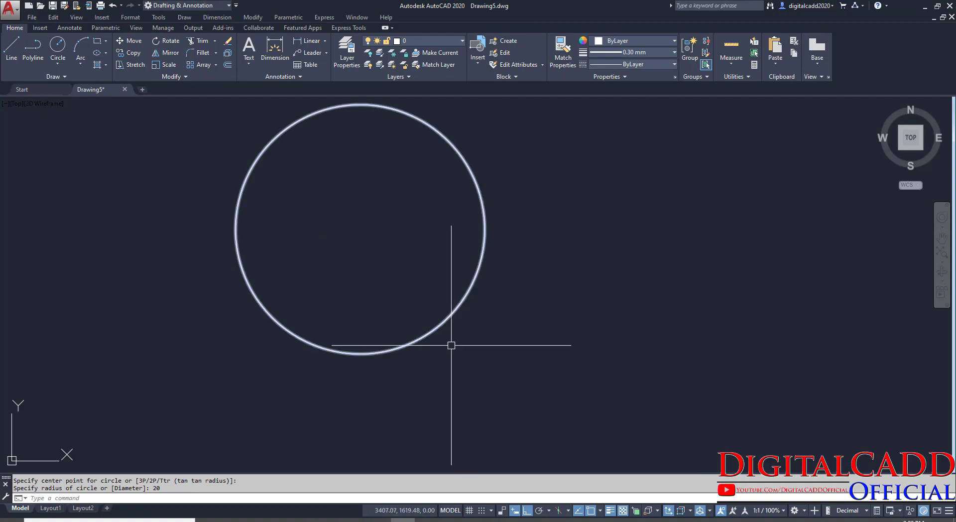
Check the reference PDF's radius around the hole, and draw a concentric circle of radius 45 in AutoCAD.
left_click(282, 520)
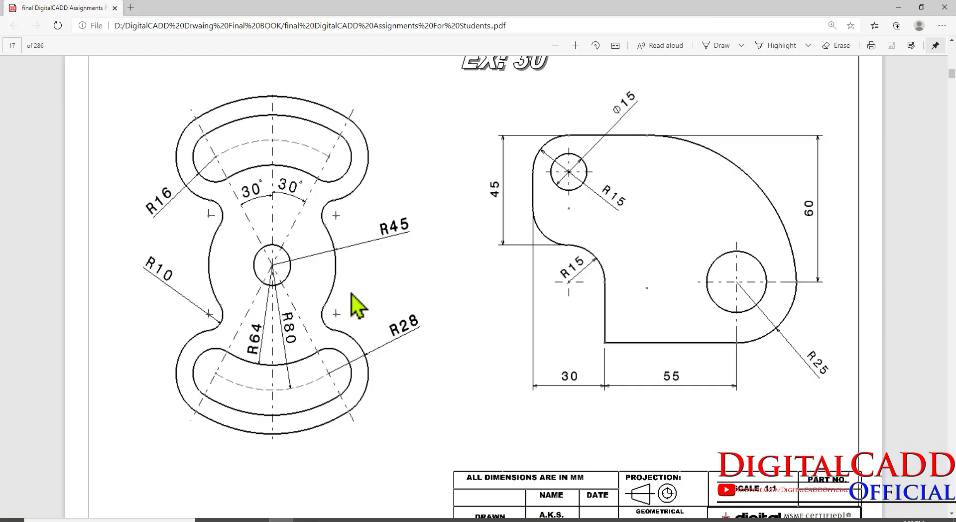
left_click(402, 520)
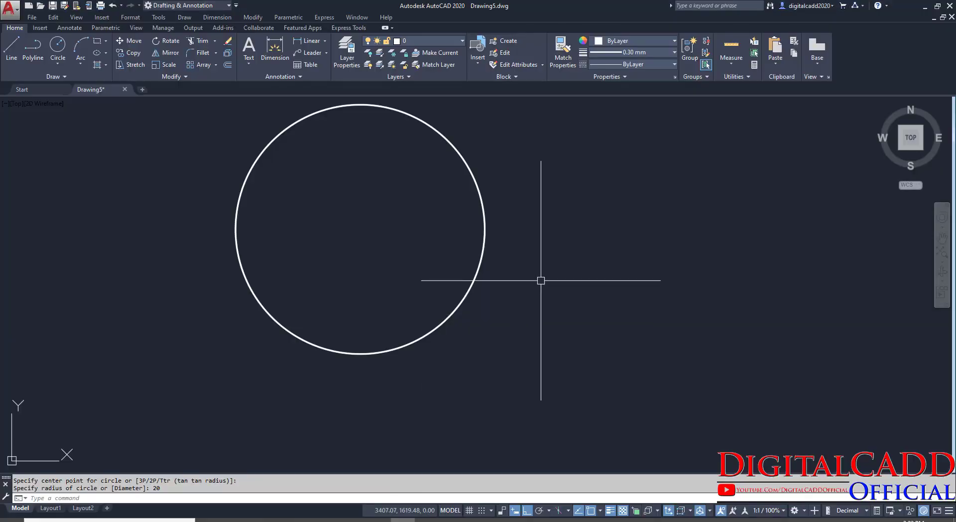
key("Return")
middle_click_drag(512, 225, 514, 299)
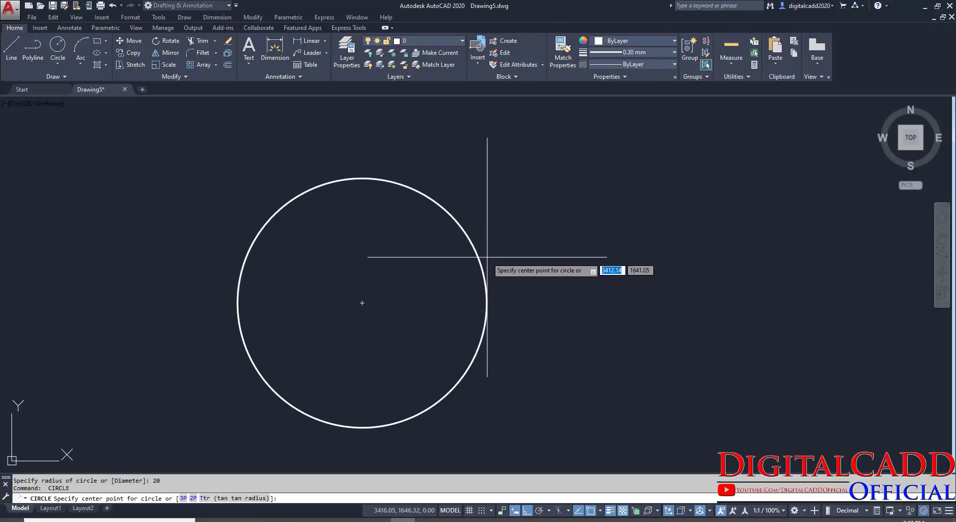
left_click(362, 303)
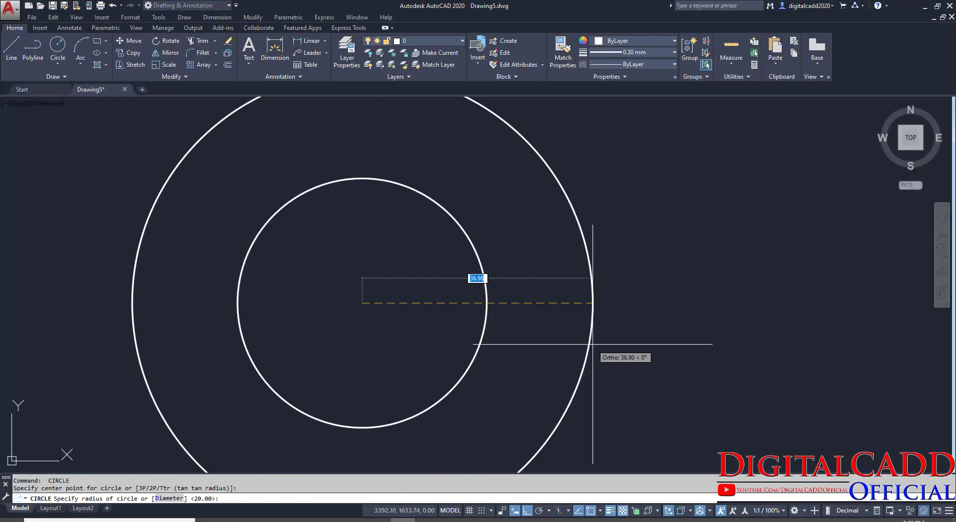
type("45")
key("Return")
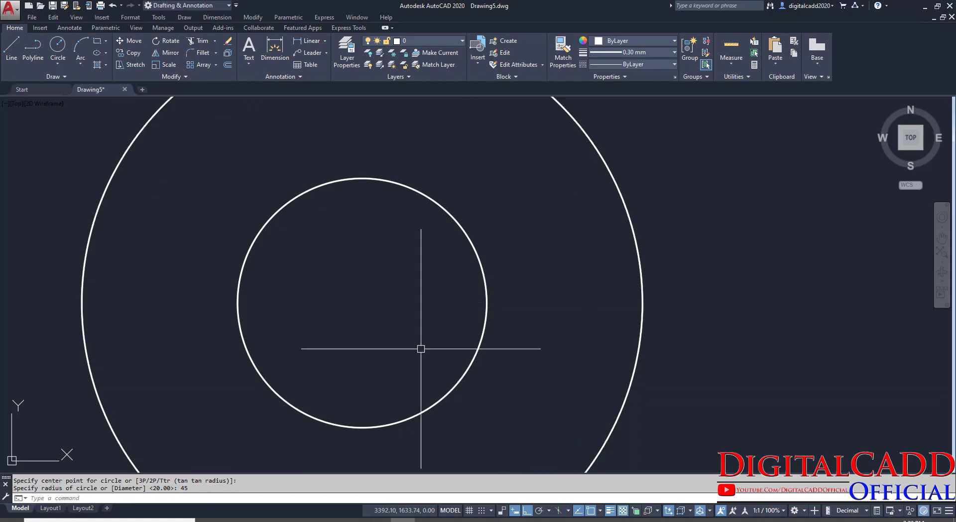
Check the slot's inner radius in the reference PDF, and draw a circle of radius 64 from the common center in AutoCAD.
scroll(419, 349, "down", 2)
left_click(294, 519)
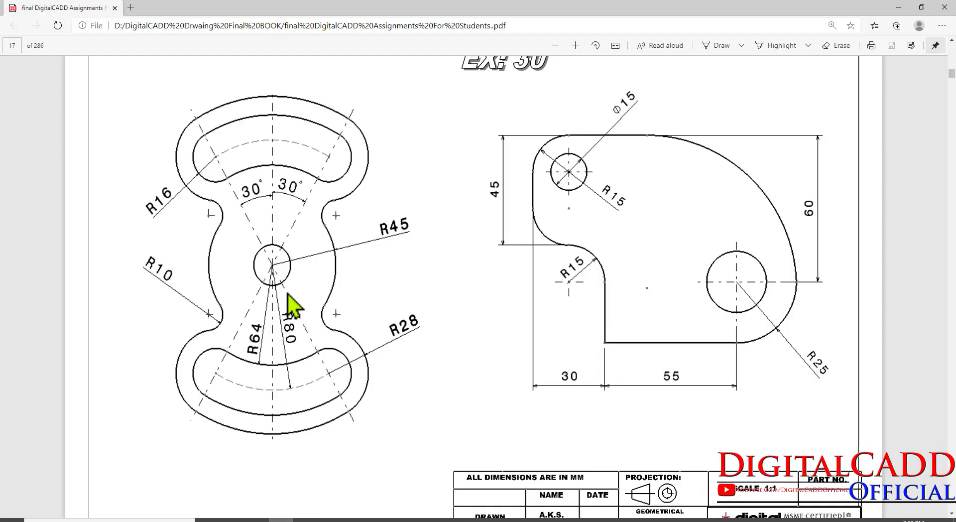
left_click(402, 520)
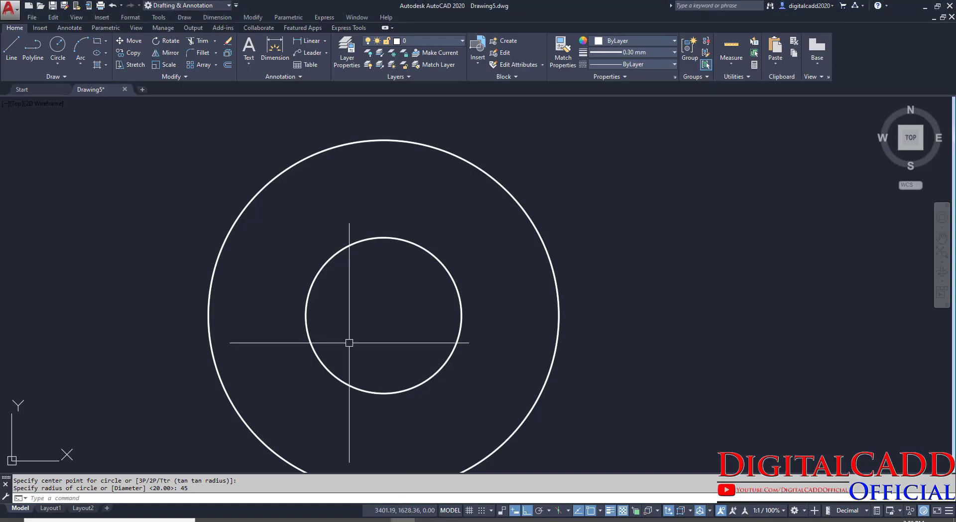
scroll(343, 312, "down", 2)
key("Return")
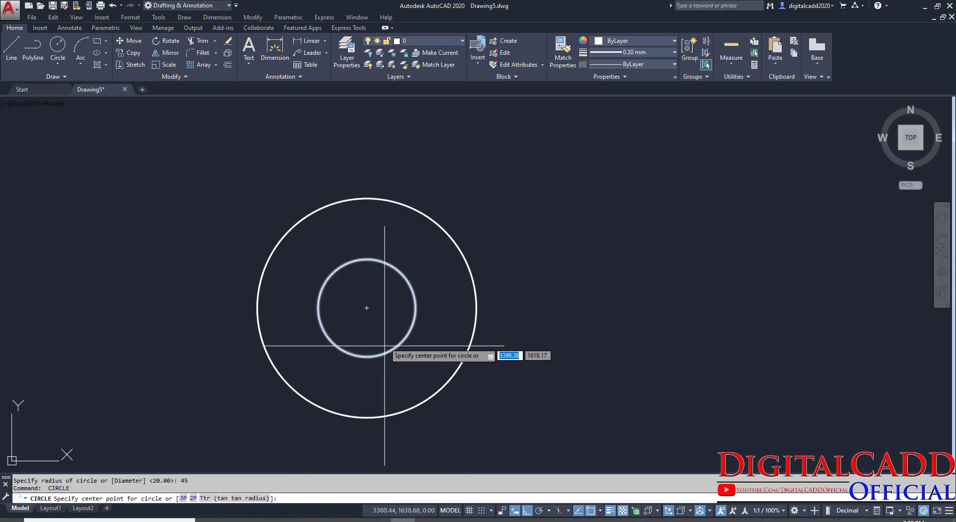
left_click(366, 308)
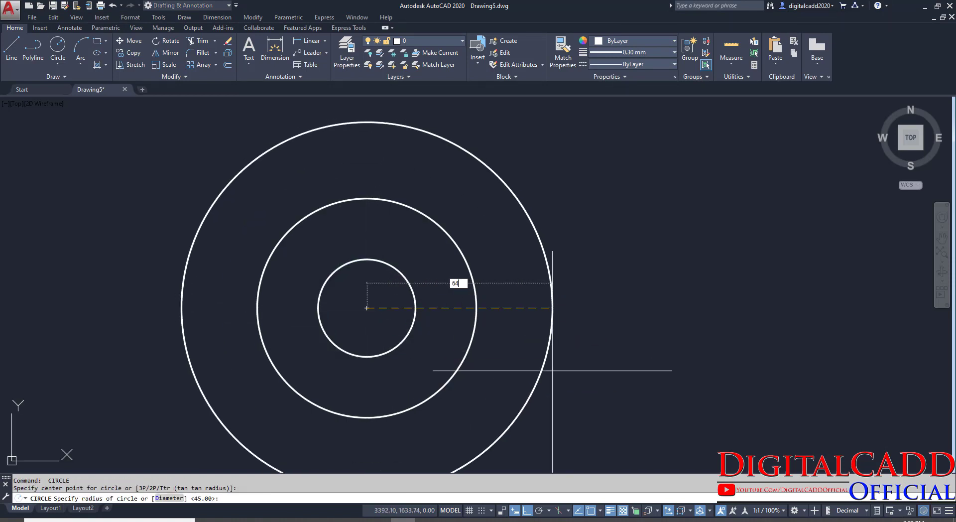
key("Return")
Check the slot centerline radius in the reference PDF, and draw a concentric circle of radius 80 in AutoCAD.
middle_click_drag(290, 421, 271, 316)
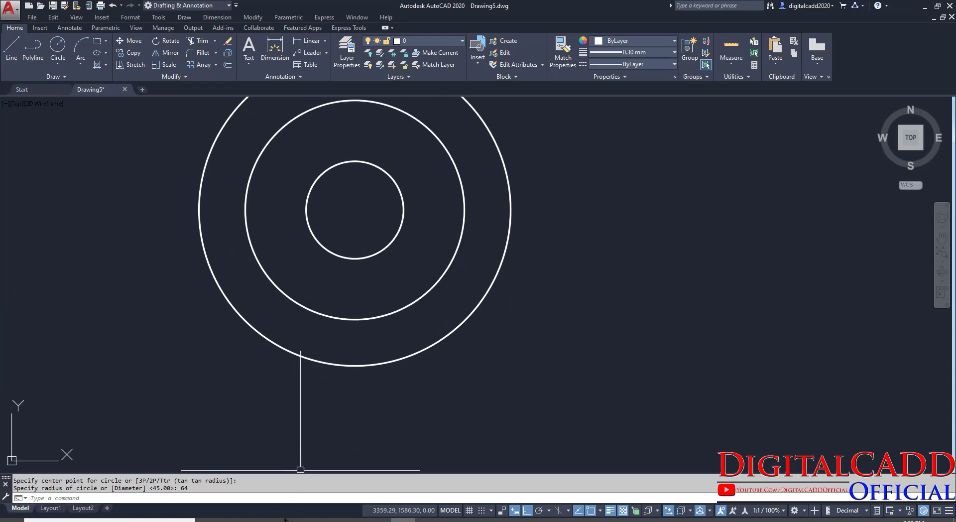
left_click(281, 520)
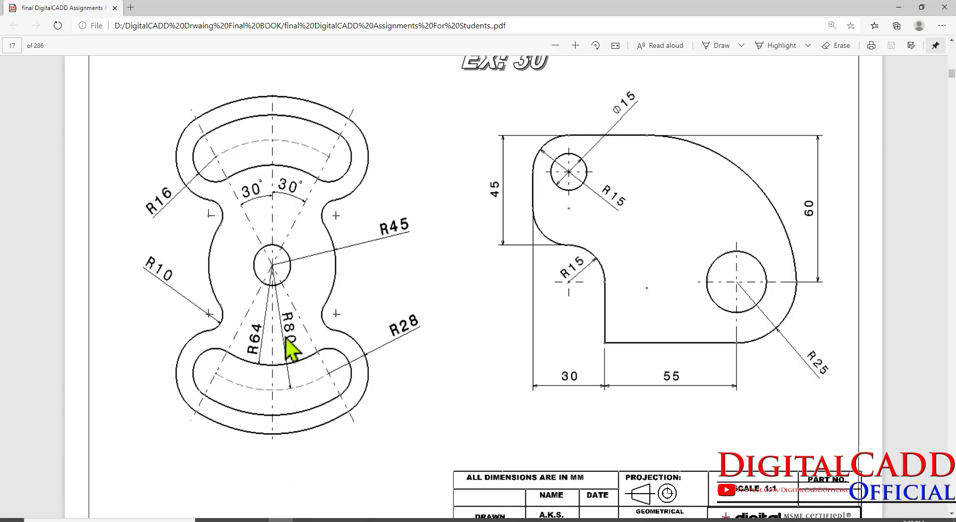
left_click(402, 521)
key("Return")
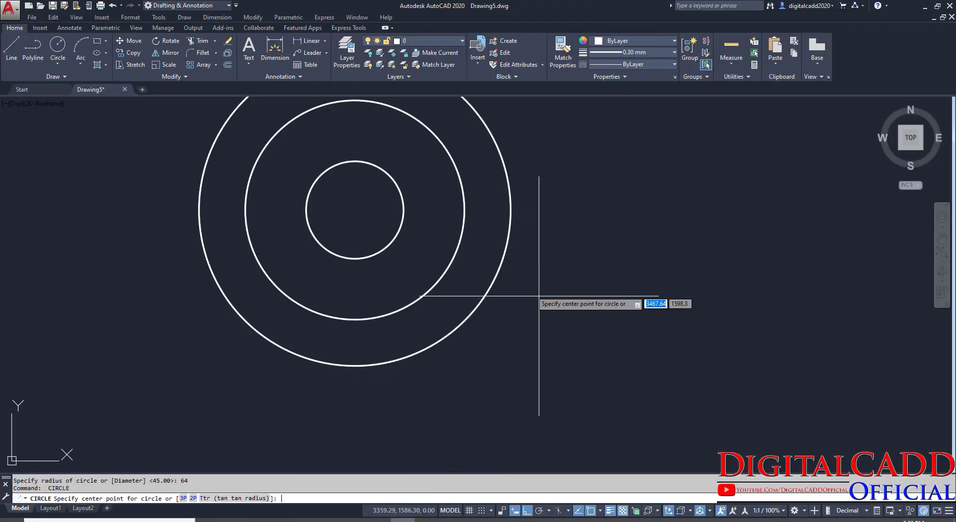
left_click(355, 210)
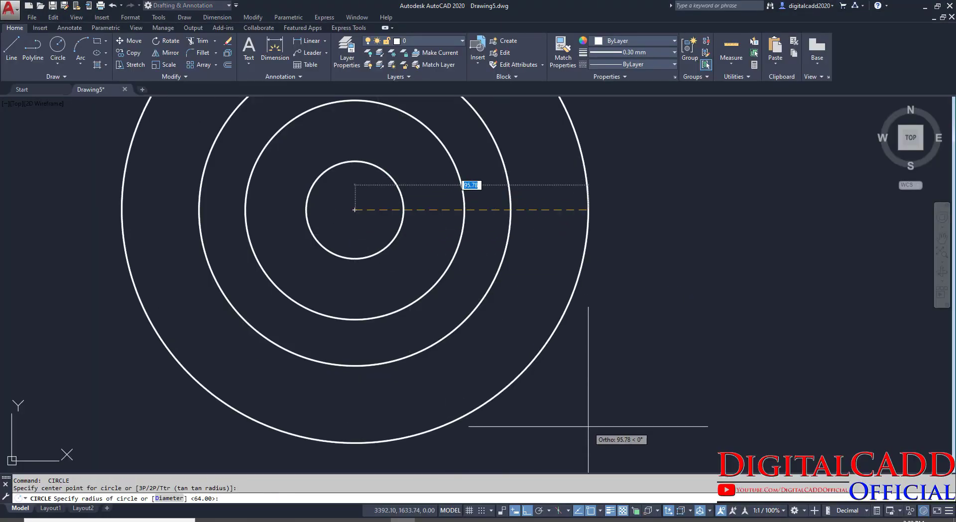
type("80")
key("Return")
Check the slot and outer end radii in the reference PDF, and offset the radius 80 circle outward by 16 and by 28 in AutoCAD.
mouse_move(550, 300)
middle_mouse_down()
mouse_move(532, 303)
mouse_move(510, 372)
middle_mouse_up()
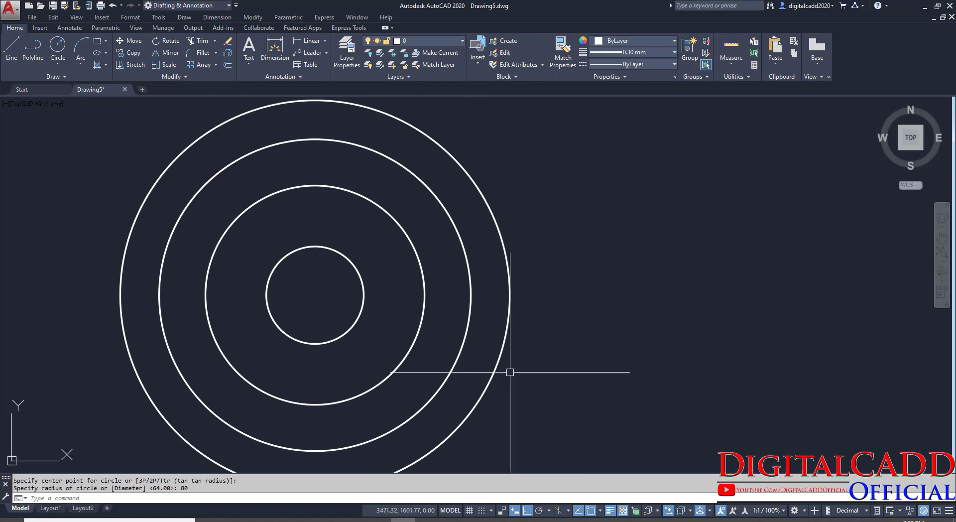
left_click(508, 251)
key("alt+Tab")
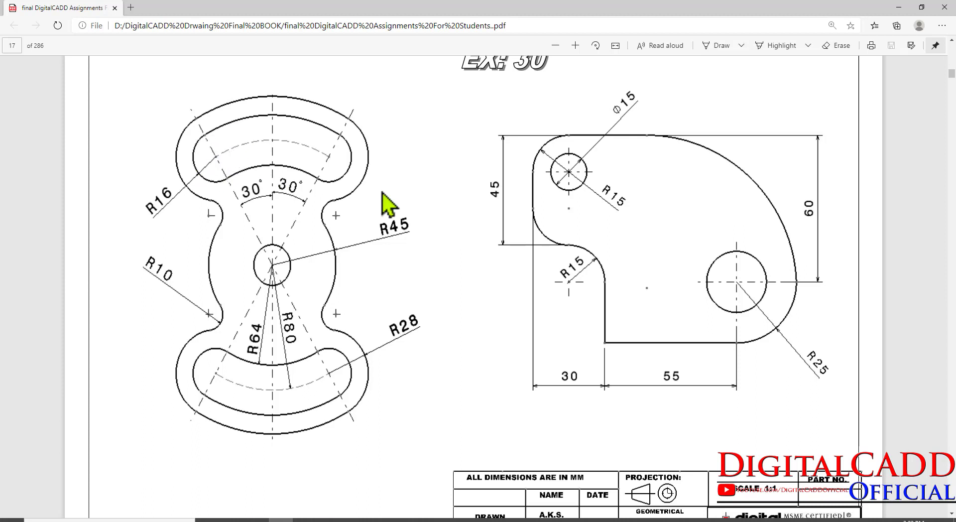
left_click(403, 502)
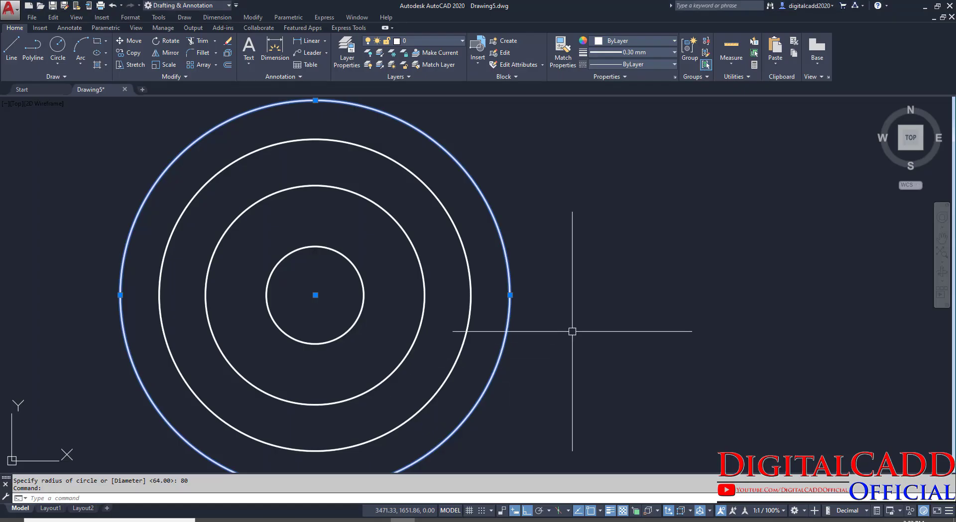
key("Escape")
middle_click_drag(564, 329, 545, 337)
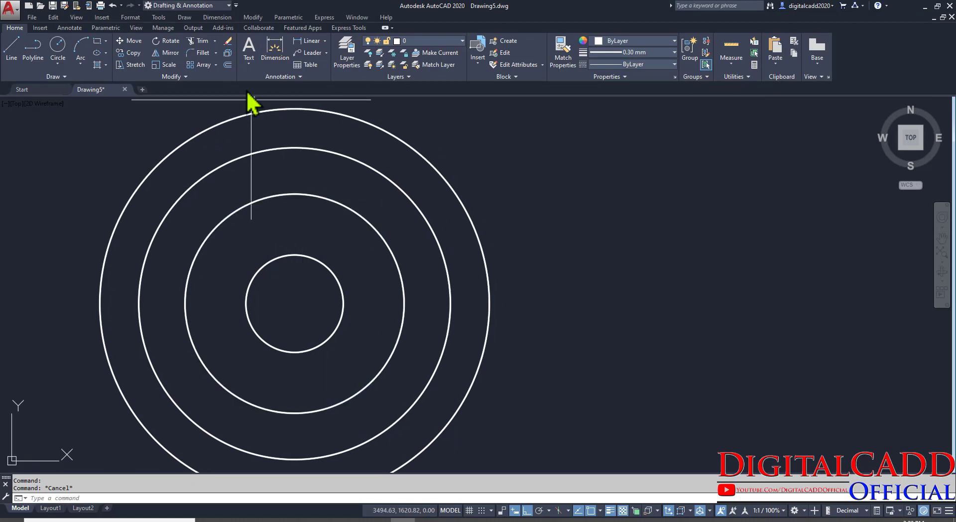
left_click(228, 67)
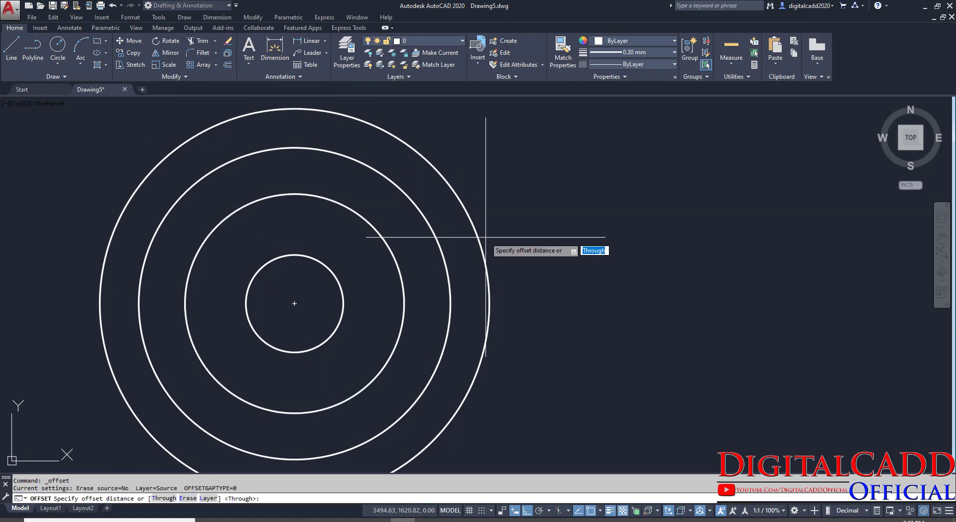
key("Return")
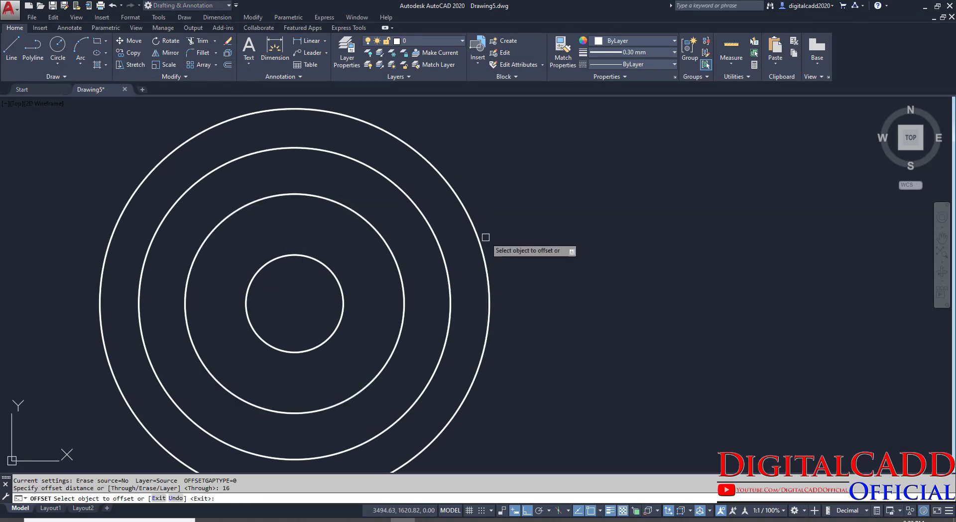
left_click(481, 243)
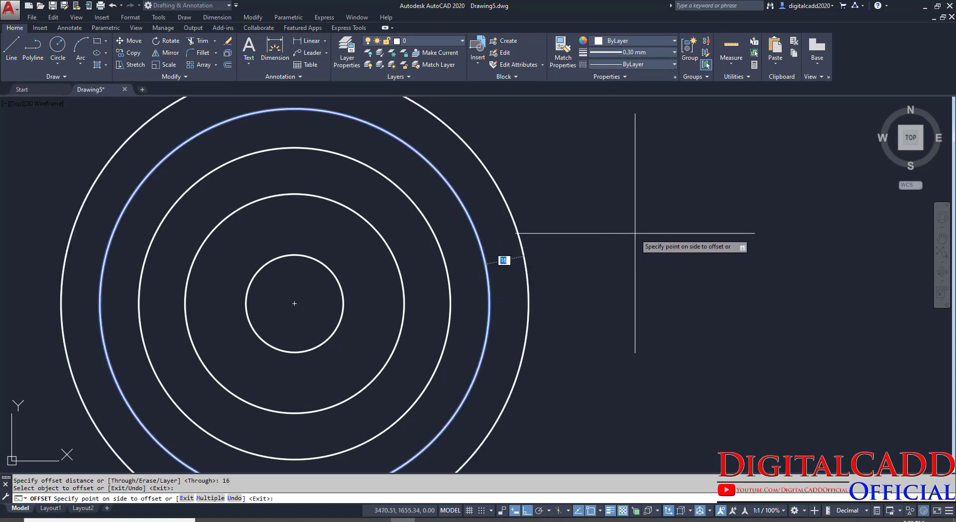
left_click(579, 252)
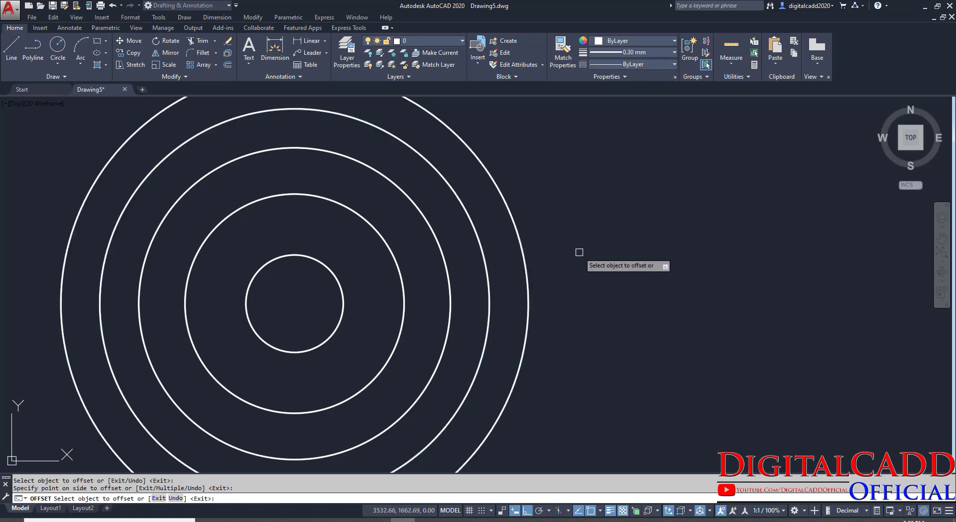
left_click(485, 257)
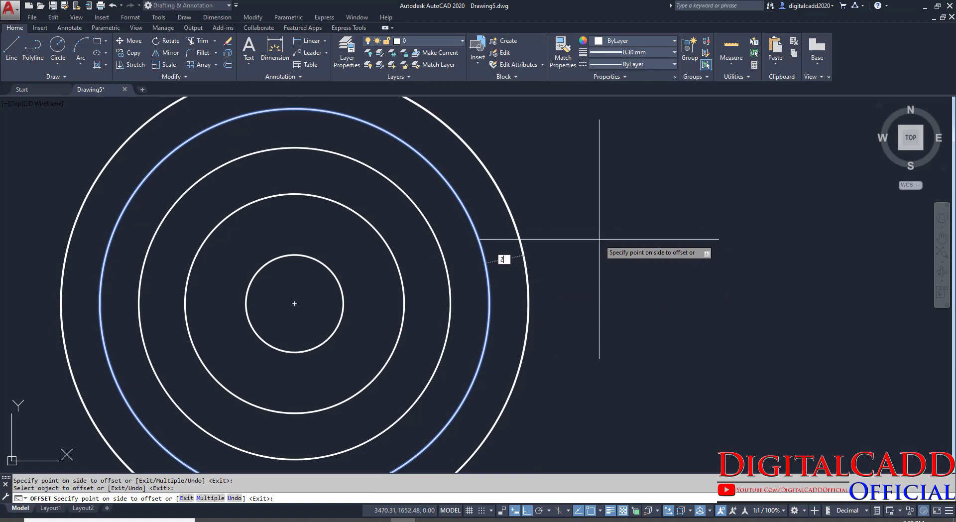
key("Return")
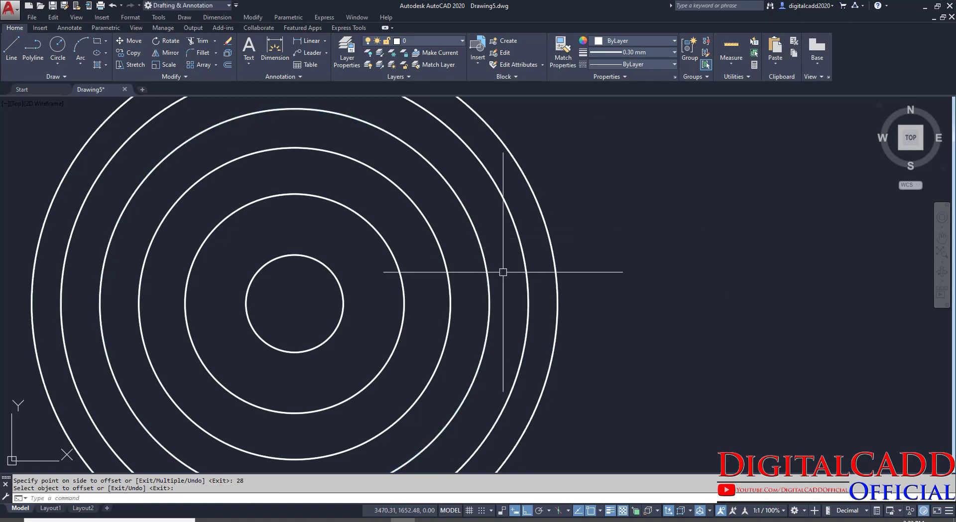
Draw a vertical and a horizontal center line across the outermost circle, each joining its opposite quadrant points.
scroll(465, 262, "down", 4)
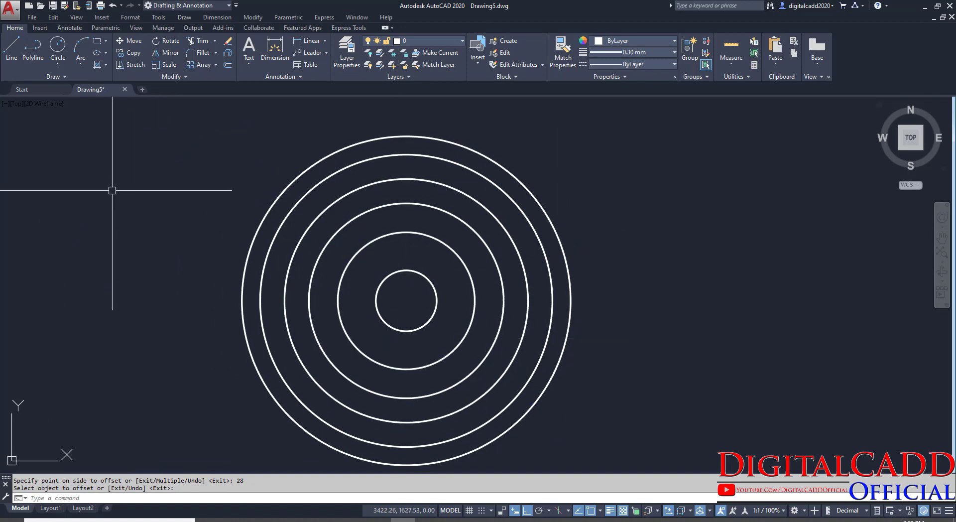
left_click(11, 49)
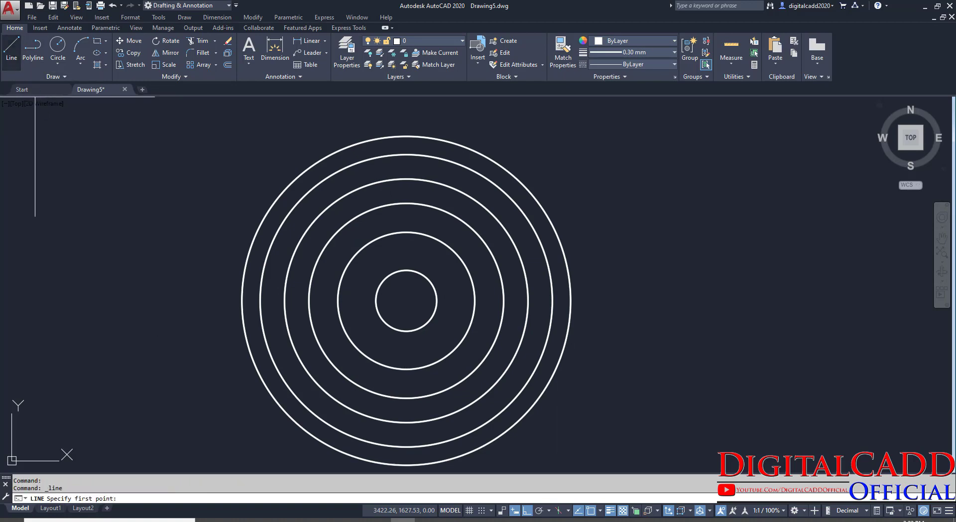
left_click(406, 135)
left_click(407, 466)
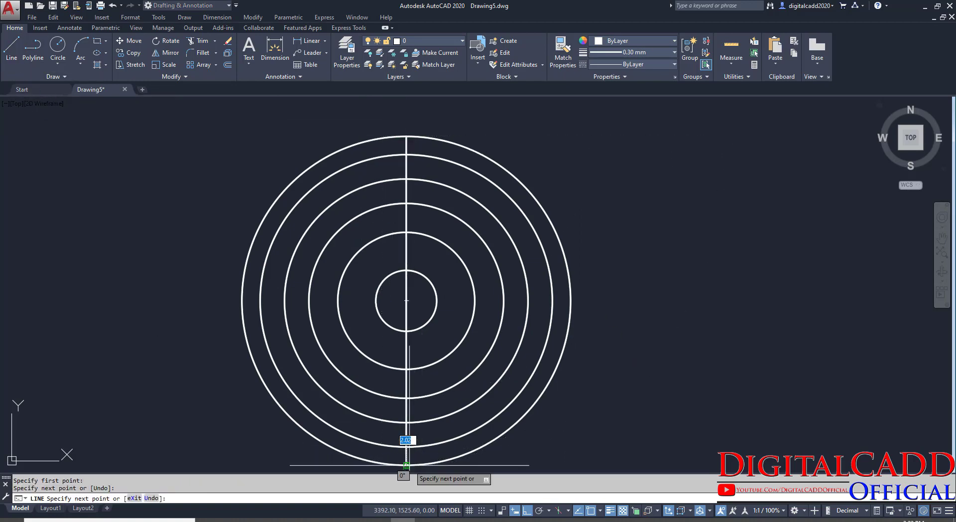
key("Return")
key("Return")
left_click(242, 300)
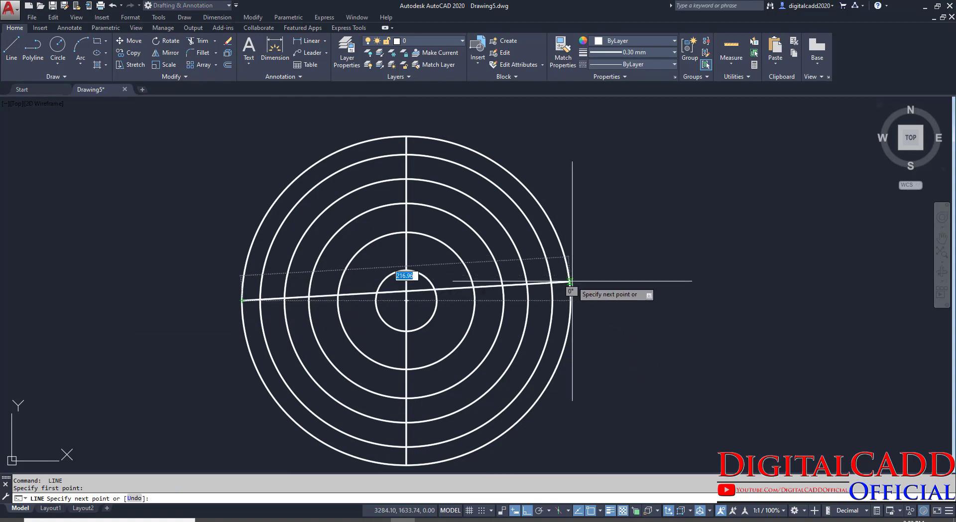
left_click(571, 300)
Check the slot angle in the reference PDF, and rotate a copy of the vertical center line by 30° about the circles' center.
left_click(281, 520)
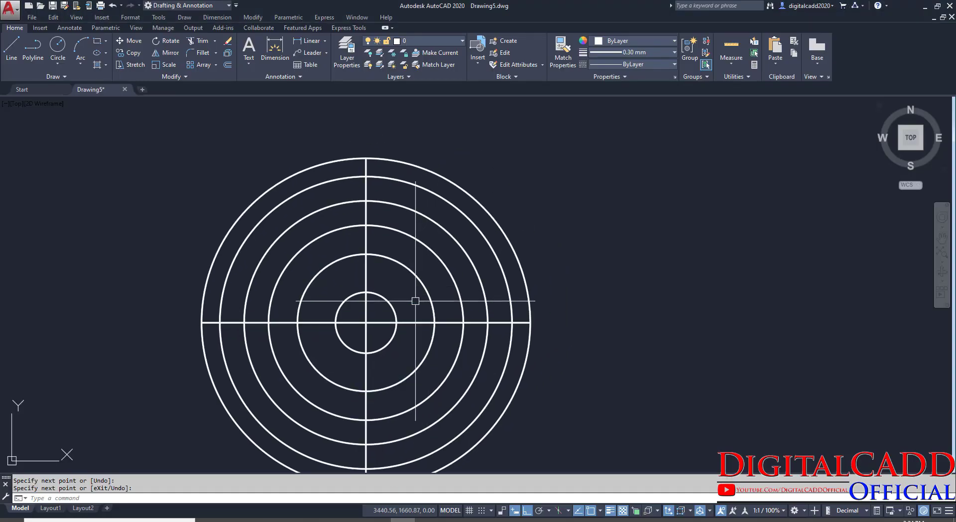
key("Return")
left_click(368, 276)
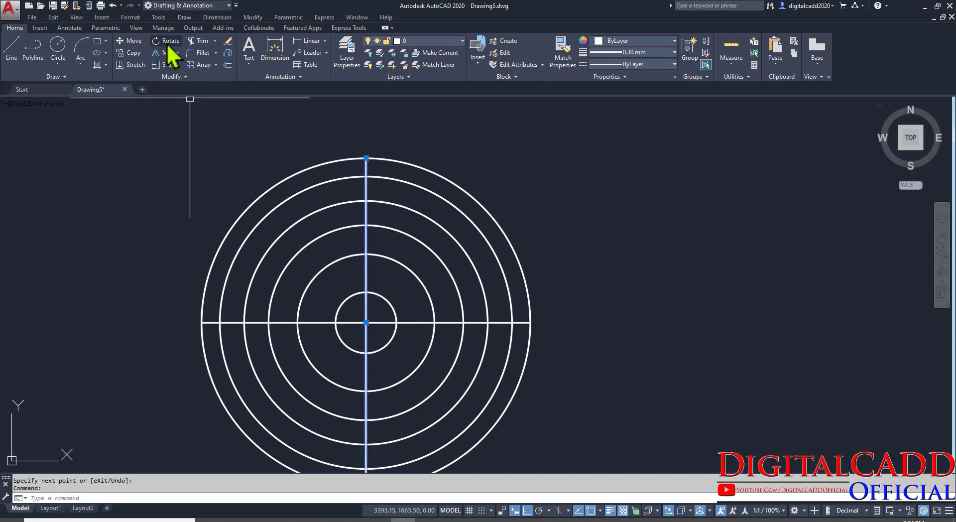
left_click(166, 43)
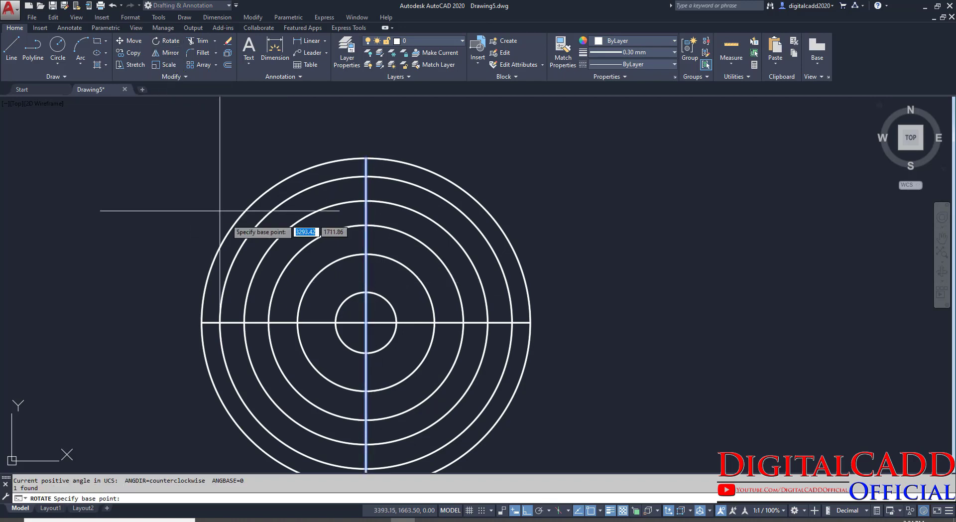
left_click(366, 323)
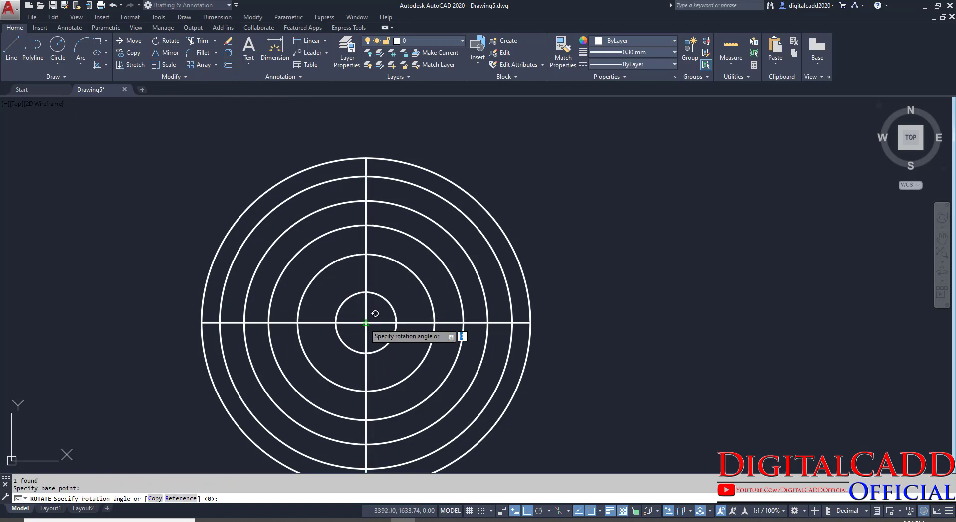
left_click(156, 498)
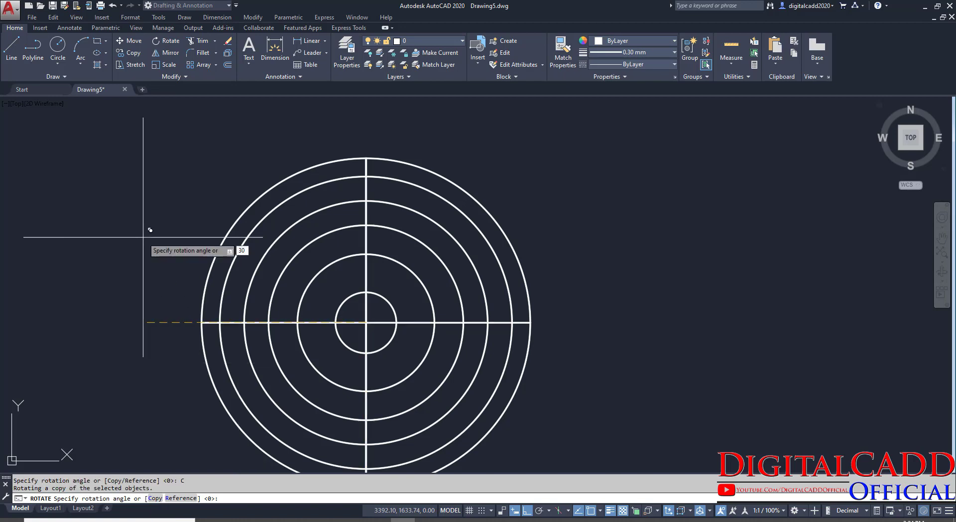
key("Return")
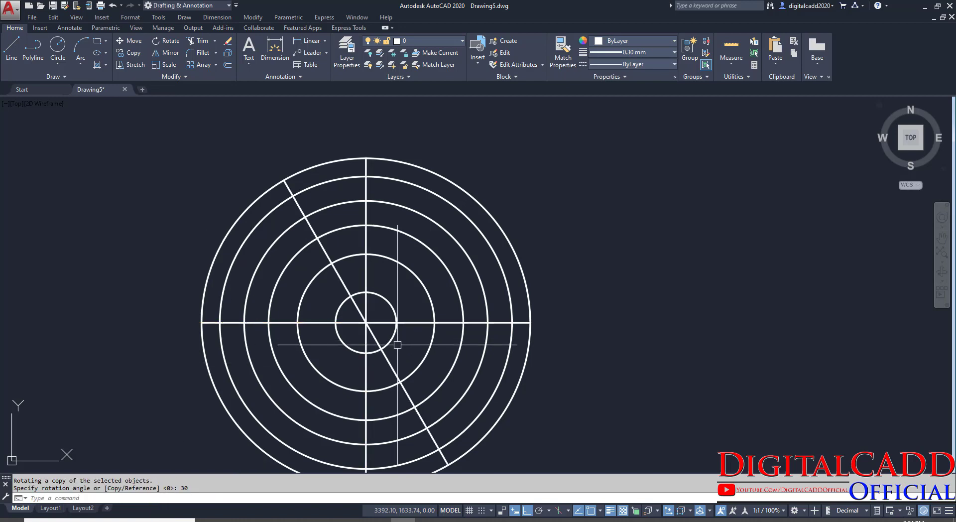
Check the slot angles in the reference PDF, and mirror the 30° line across the vertical center line in AutoCAD, keeping the original.
mouse_move(395, 341)
middle_mouse_down()
mouse_move(433, 333)
mouse_move(432, 325)
middle_mouse_up()
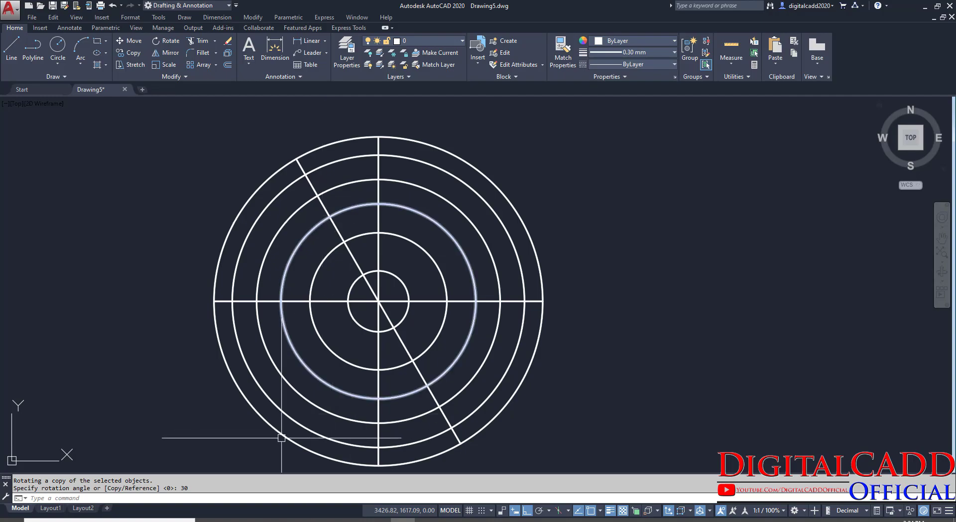
left_click(281, 519)
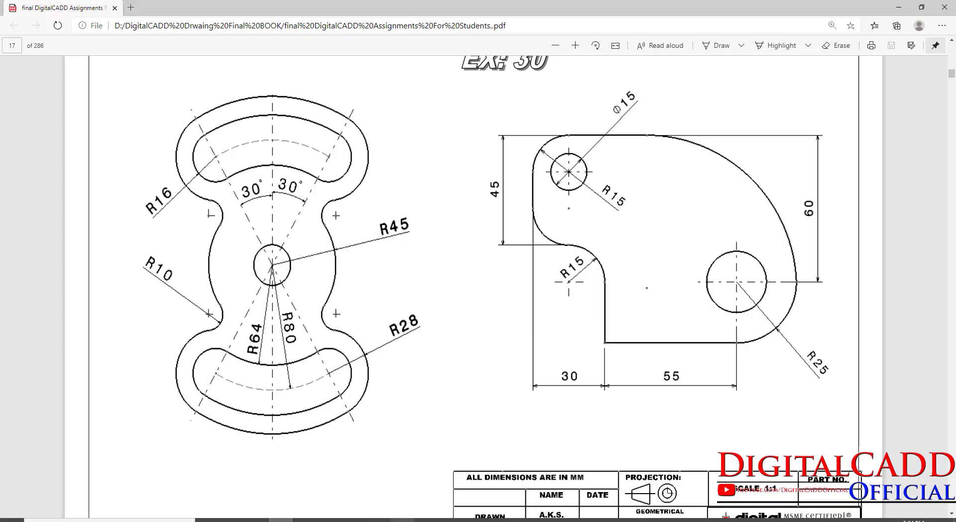
left_click(402, 520)
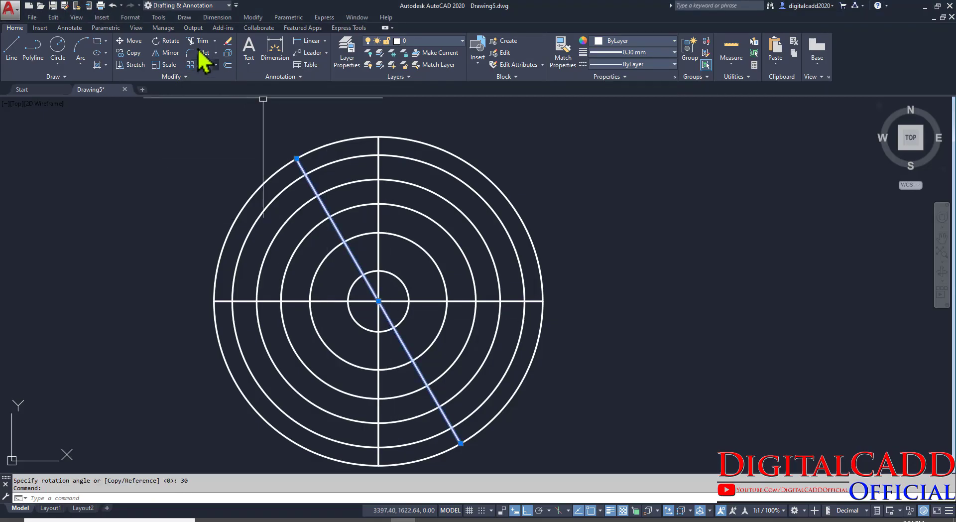
left_click(168, 53)
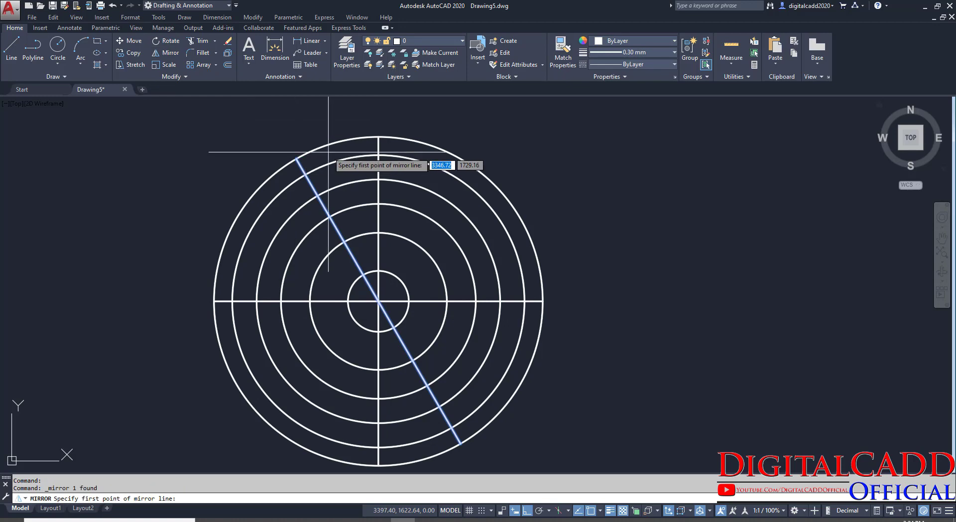
left_click(378, 136)
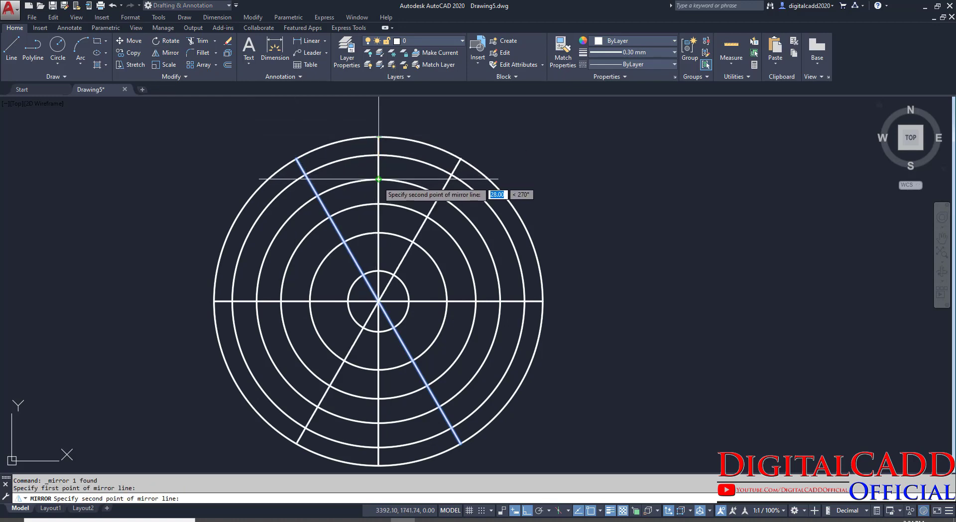
left_click(378, 178)
key("Return")
middle_click_drag(342, 277, 362, 315)
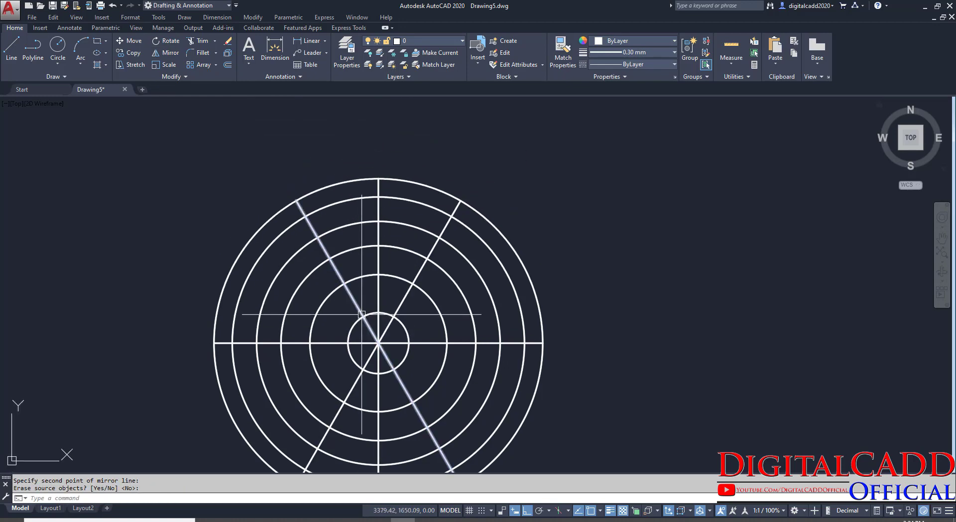
Check the slot end in the reference PDF, and draw a radius 16 circle where the upper-left angled line meets the radius 80 circle.
left_click(287, 519)
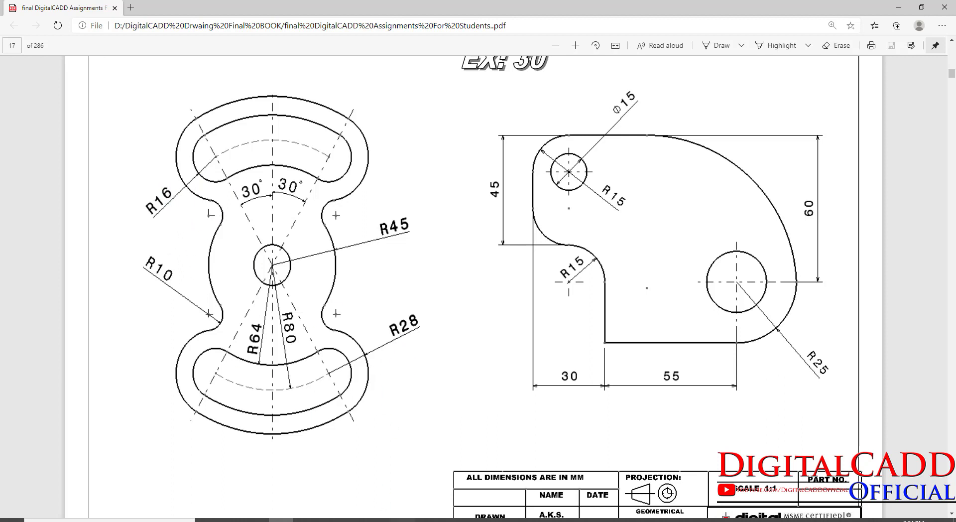
left_click(403, 520)
type("c")
key("Return")
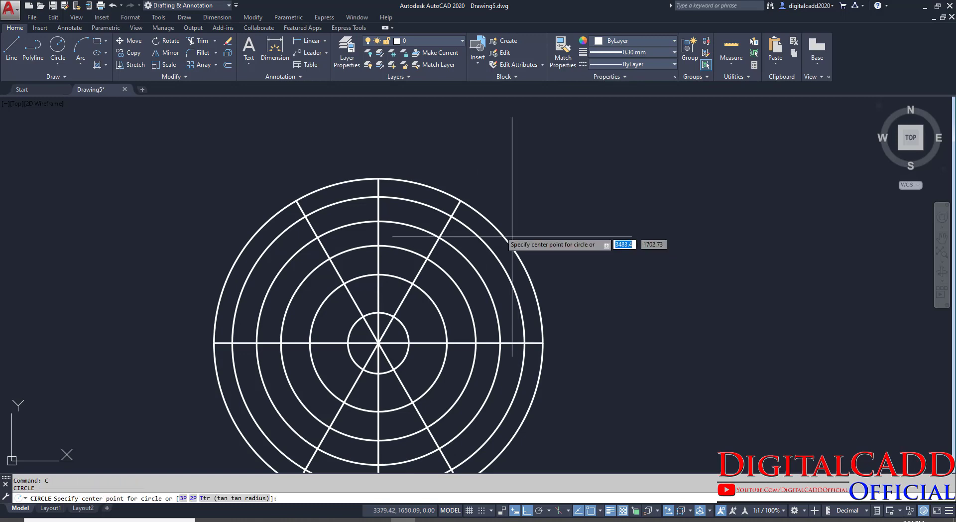
left_click(318, 238)
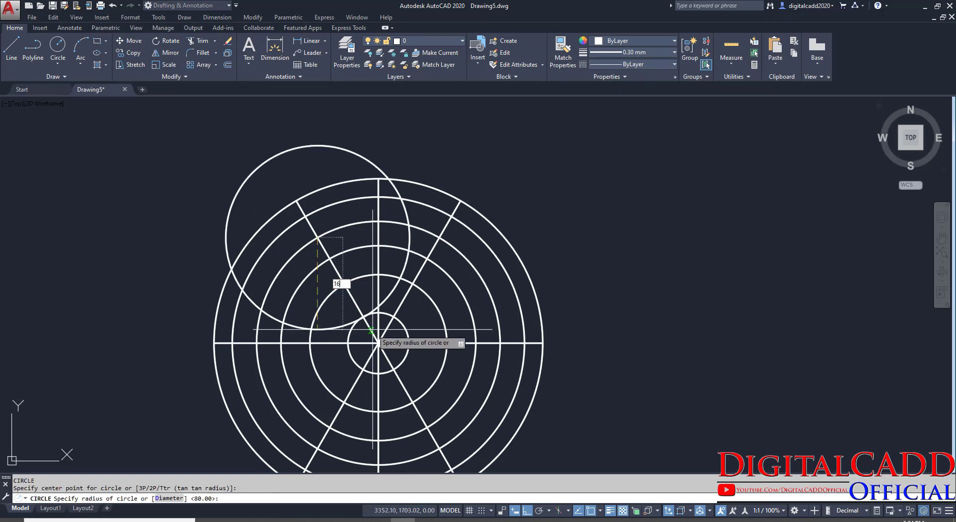
type("16")
key("Return")
Draw a radius 28 circle concentric with the radius 16 slot end circle.
key("Return")
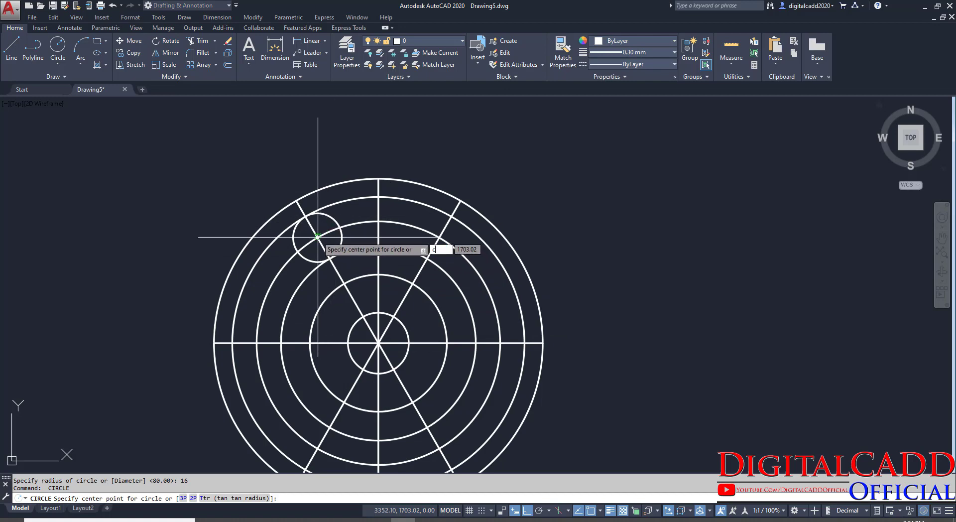
type("cen")
key("Return")
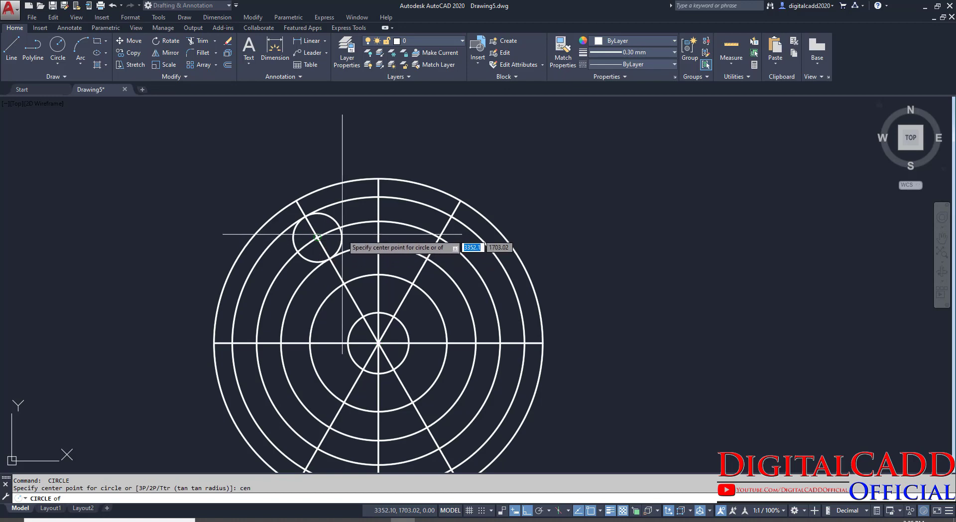
left_click(342, 238)
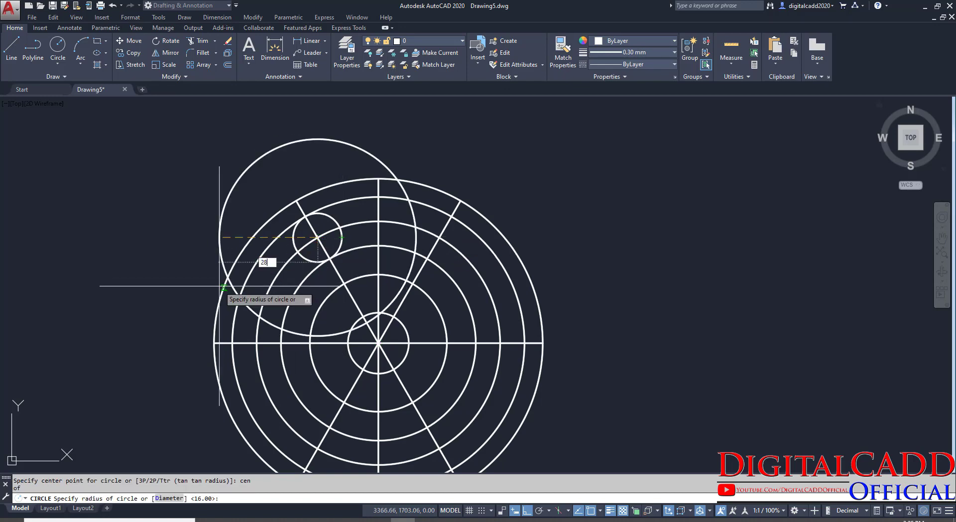
key("Return")
Mirror the radius 16 and radius 28 circles across the vertical center line, keeping the originals.
left_click(239, 169)
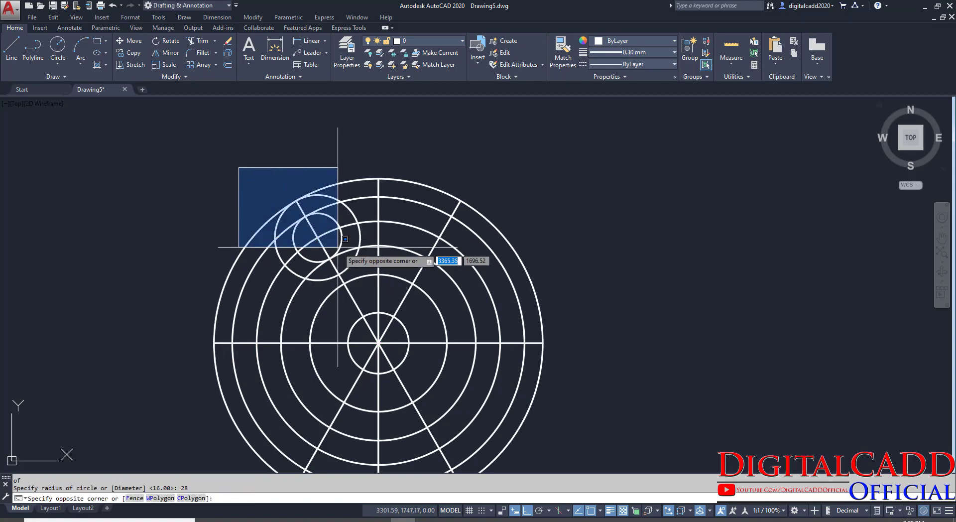
left_click(381, 287)
type("MI")
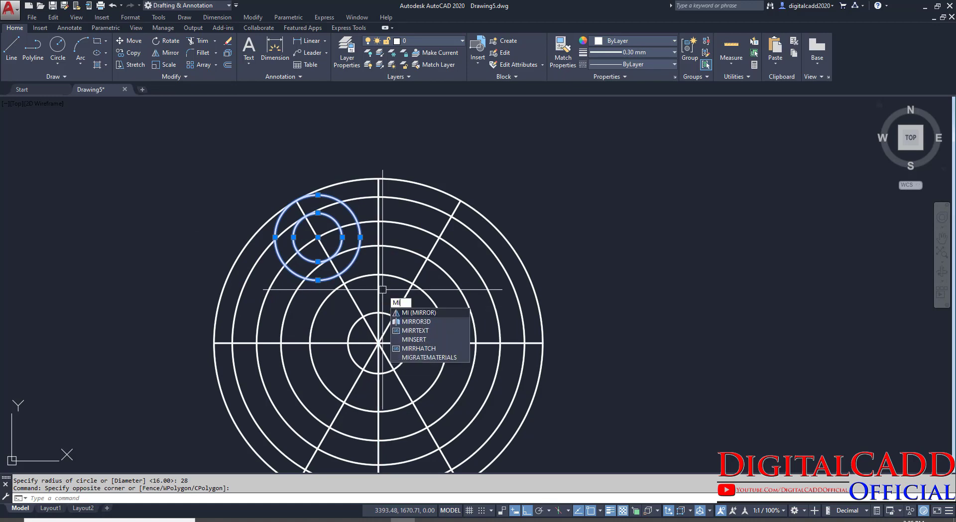
key("Return")
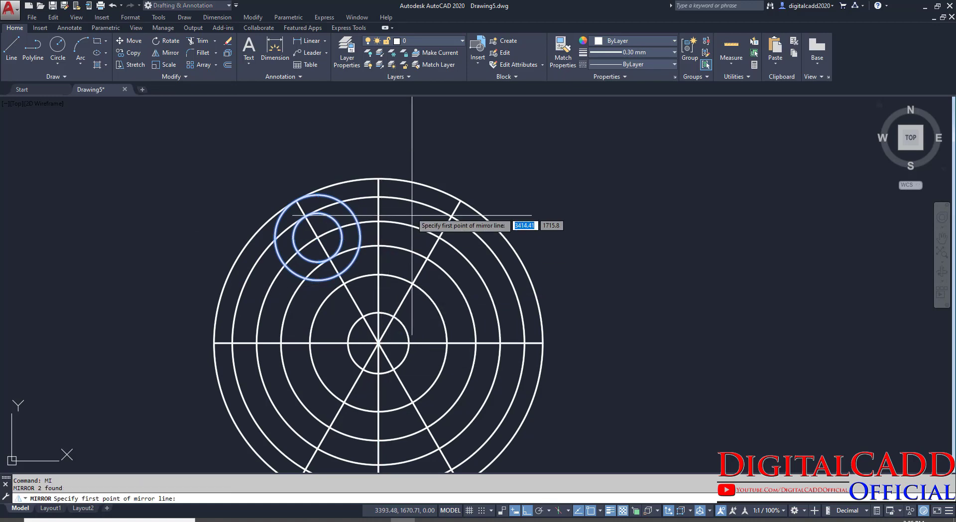
left_click(379, 179)
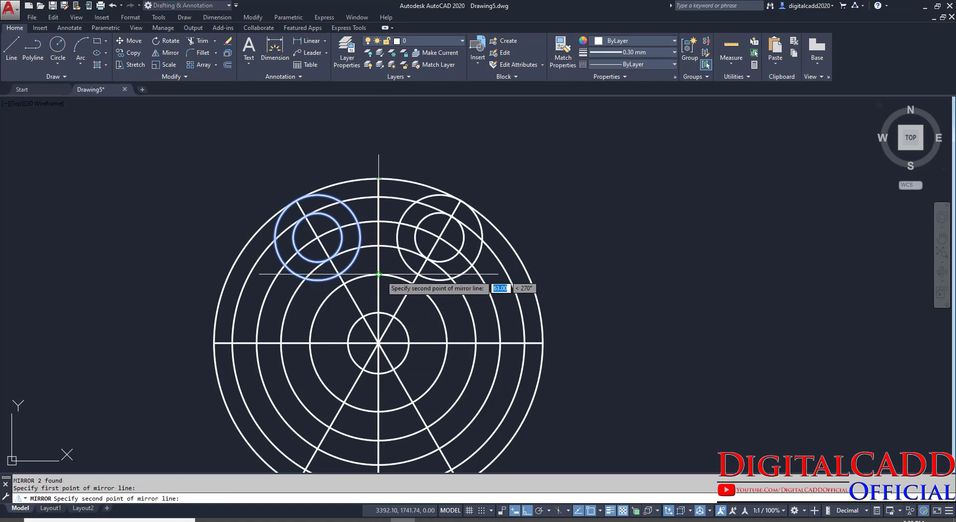
left_click(379, 276)
left_click(401, 312)
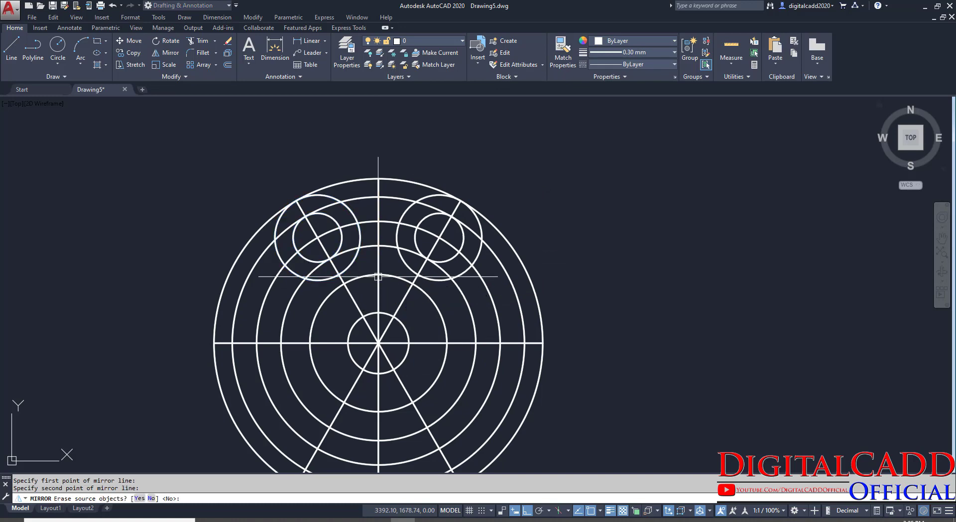
Trim the four outermost concentric circles on both sides between the radius 28 circles and the horizontal center line.
middle_click_drag(497, 350, 508, 360)
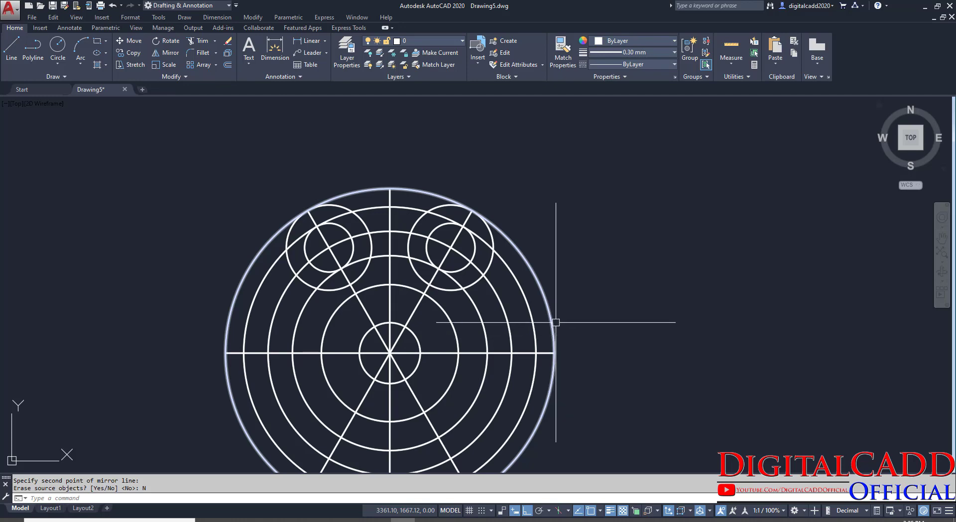
type("tr")
key("Return")
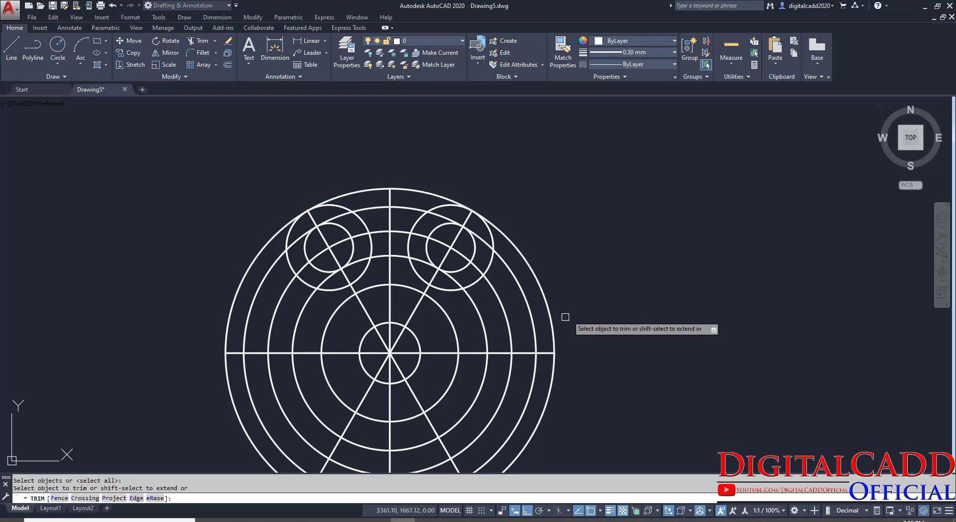
left_click(569, 316)
left_click(483, 335)
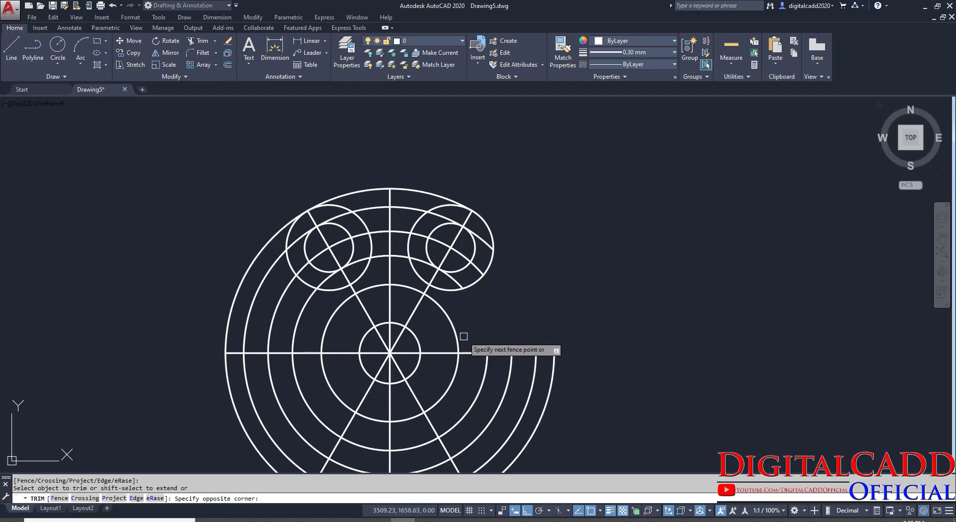
left_click(308, 324)
left_click(213, 327)
key("Return")
Try erasing the four lower concentric arcs, and undo the erasure.
middle_click_drag(388, 414, 378, 317)
left_click(626, 310)
left_click(463, 301)
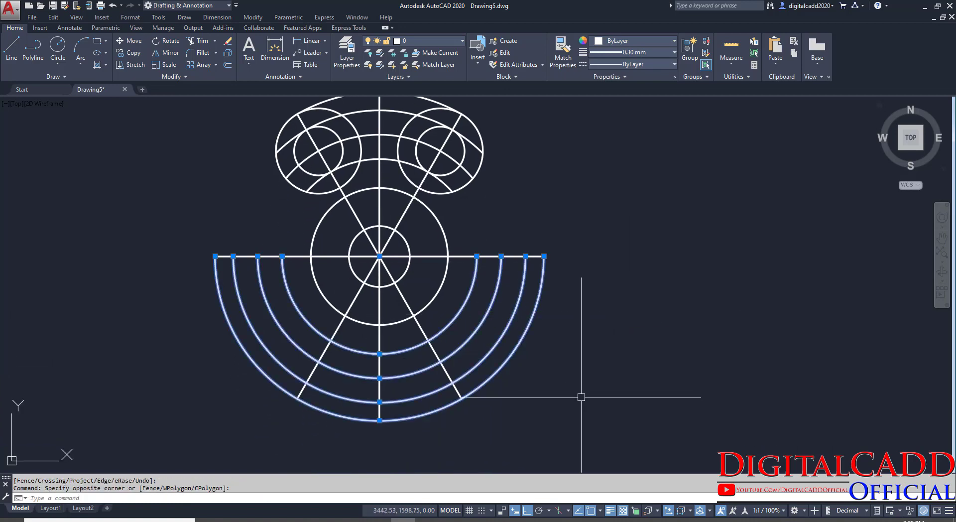
key("Delete")
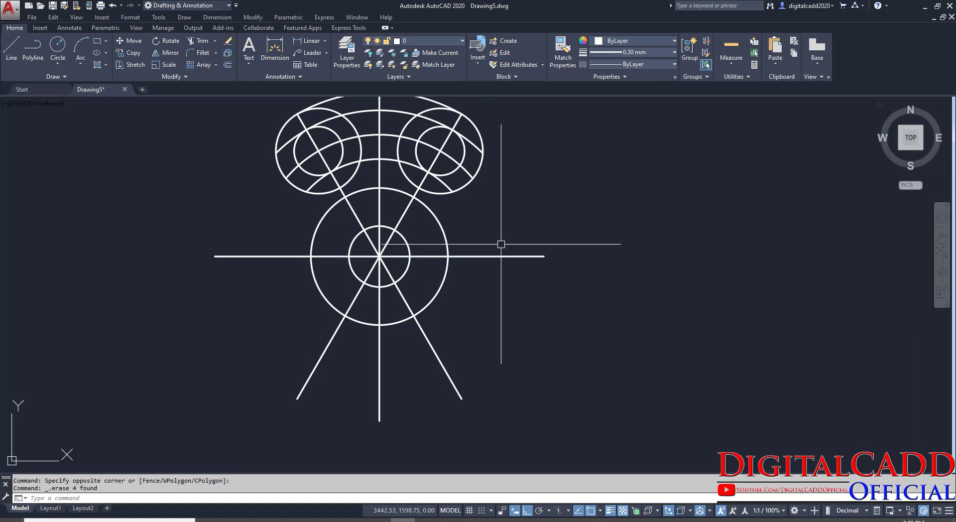
key("ctrl+z")
Trim the inner portions of the upper-left radius 28 circle and the ends of the slot edge arcs extending past the radius 16 circle.
middle_click_drag(452, 292, 459, 384)
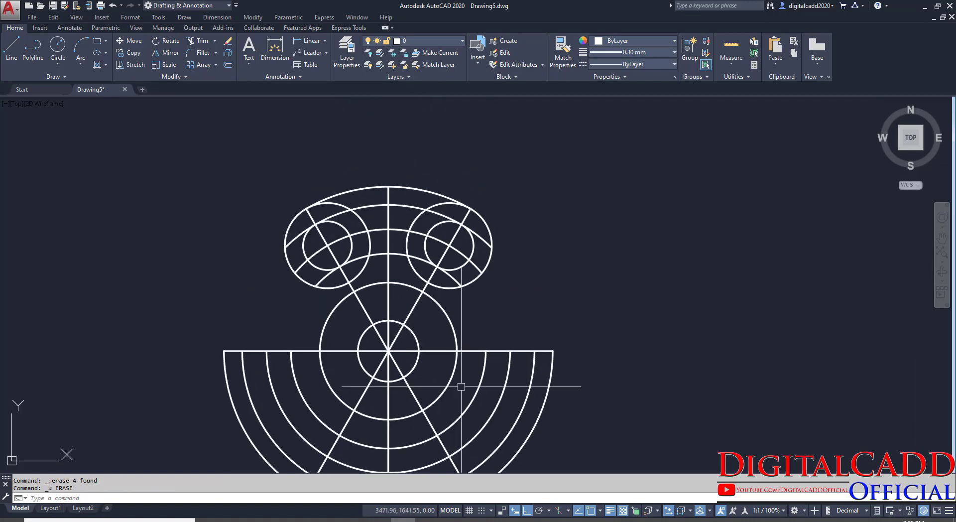
scroll(347, 217, "up", 2)
key("Return")
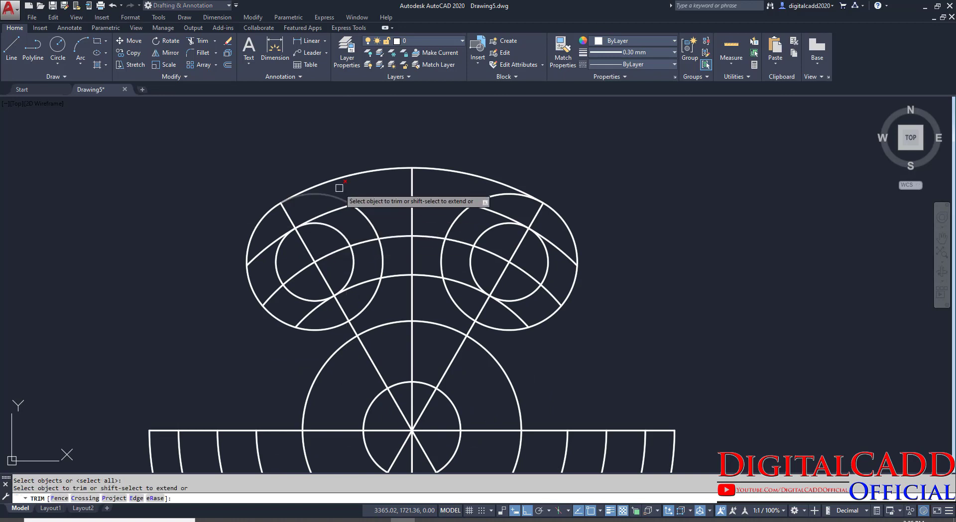
left_click(382, 265)
left_click(303, 321)
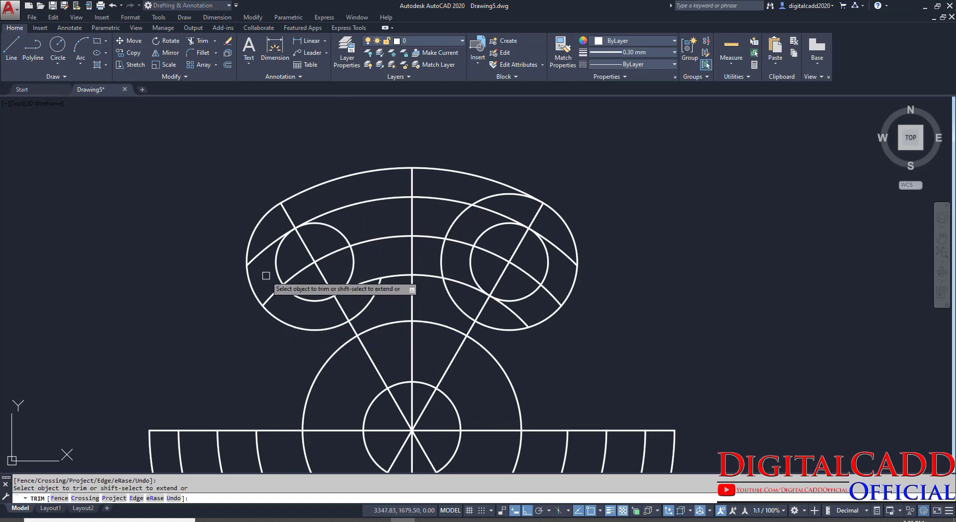
left_click(266, 250)
Trim the upper-right radius 28 circle's inner portions and the overhanging slot edge arcs, plus the leftover piece of the left radius 28 circle.
left_click(501, 203)
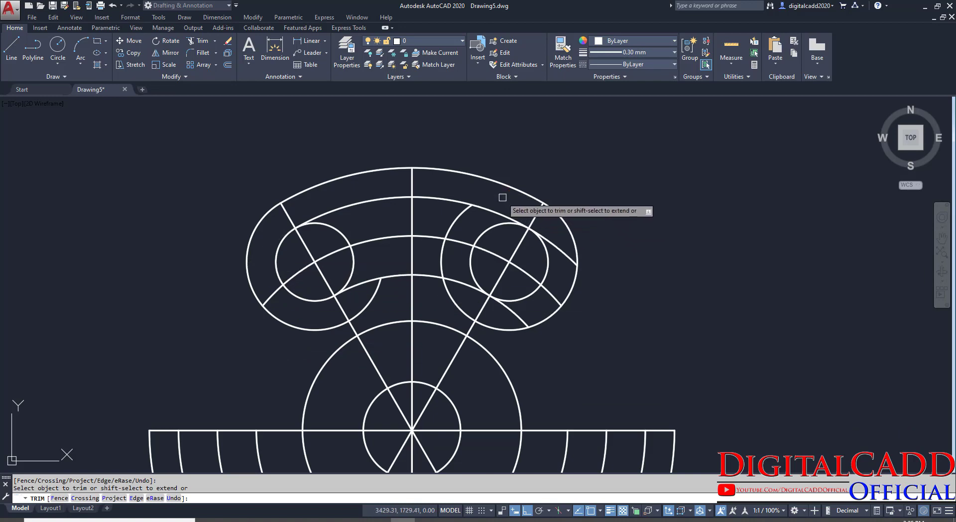
left_click(459, 213)
left_click(442, 260)
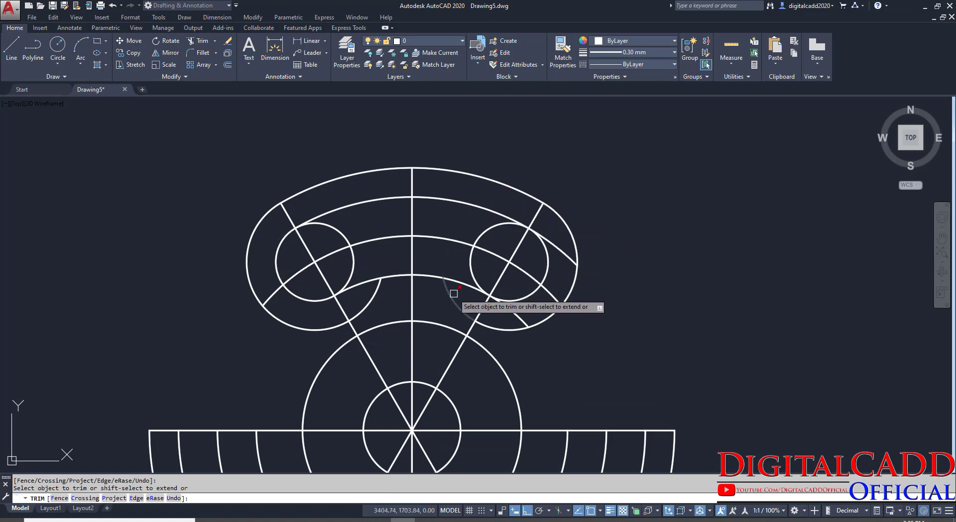
left_click(454, 299)
left_click(519, 315)
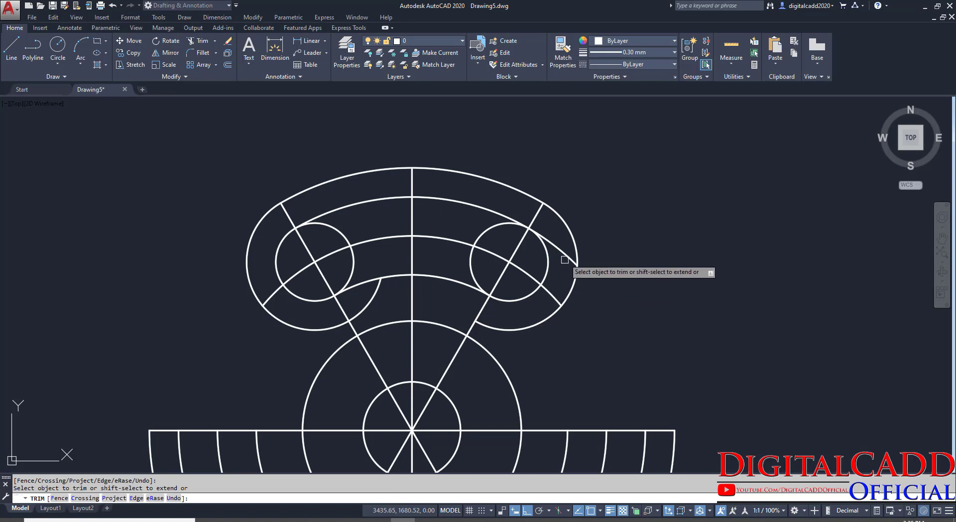
left_click(508, 329)
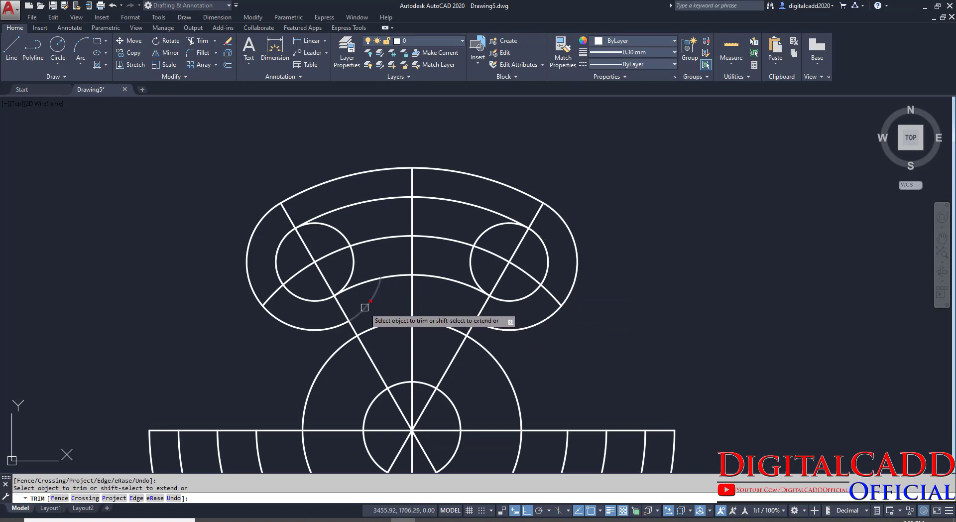
left_click(365, 307)
scroll(612, 357, "down", 2)
mouse_move(613, 372)
middle_mouse_down()
mouse_move(560, 274)
mouse_move(554, 307)
middle_mouse_up()
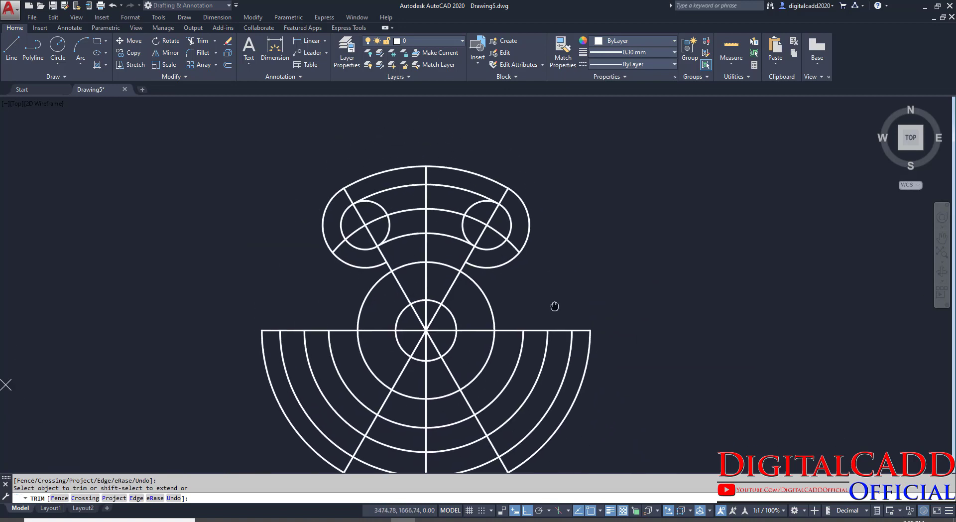
key("Return")
Mirror both radius 16 circles and both radius 28 end arcs across the horizontal center line, keeping the originals.
middle_click_drag(590, 335, 581, 310)
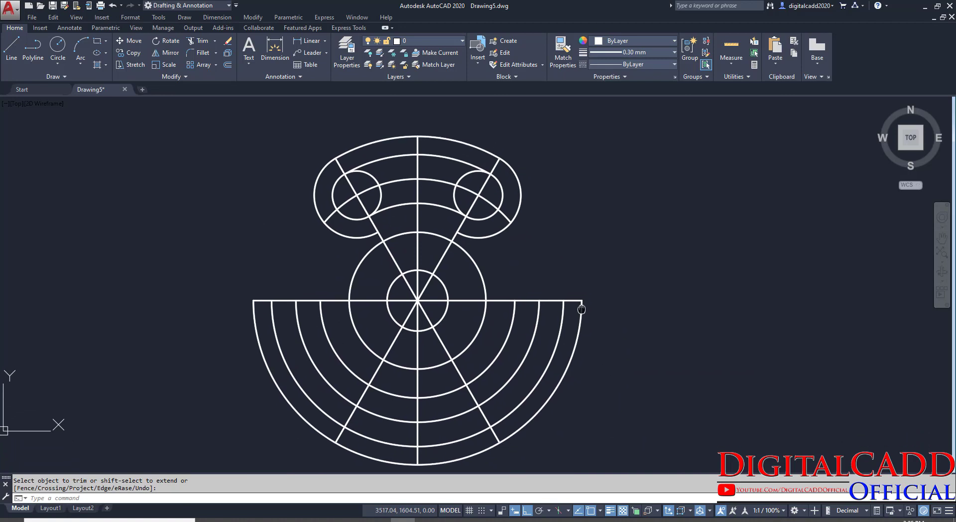
left_click(521, 194)
left_click(503, 195)
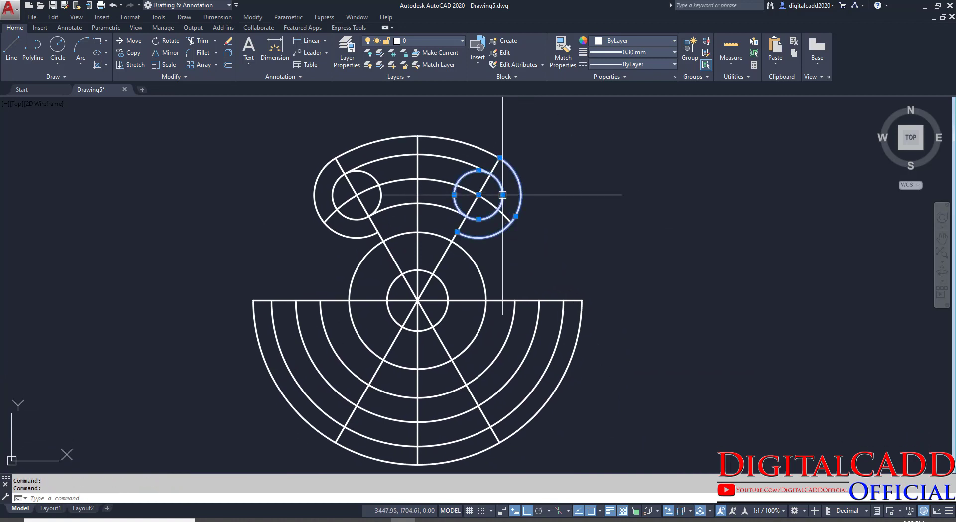
left_click(377, 204)
left_click(359, 236)
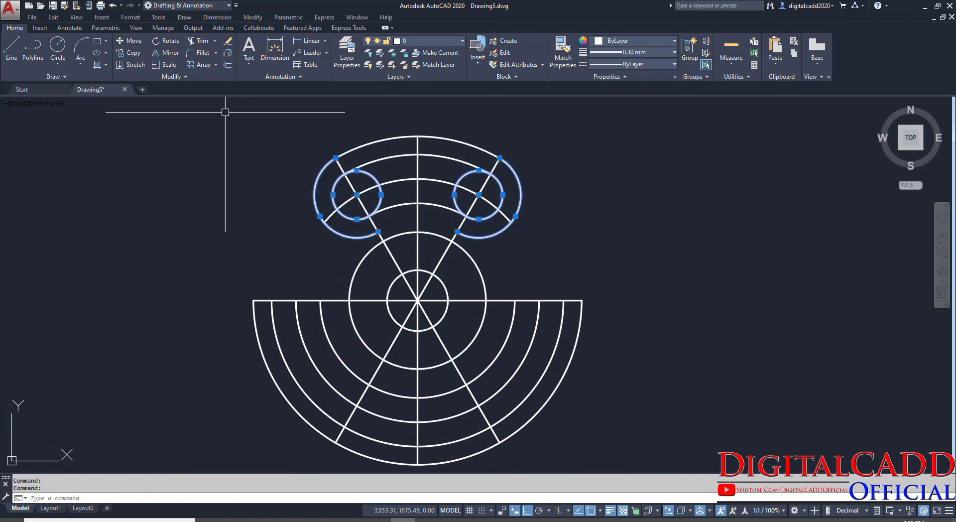
left_click(174, 56)
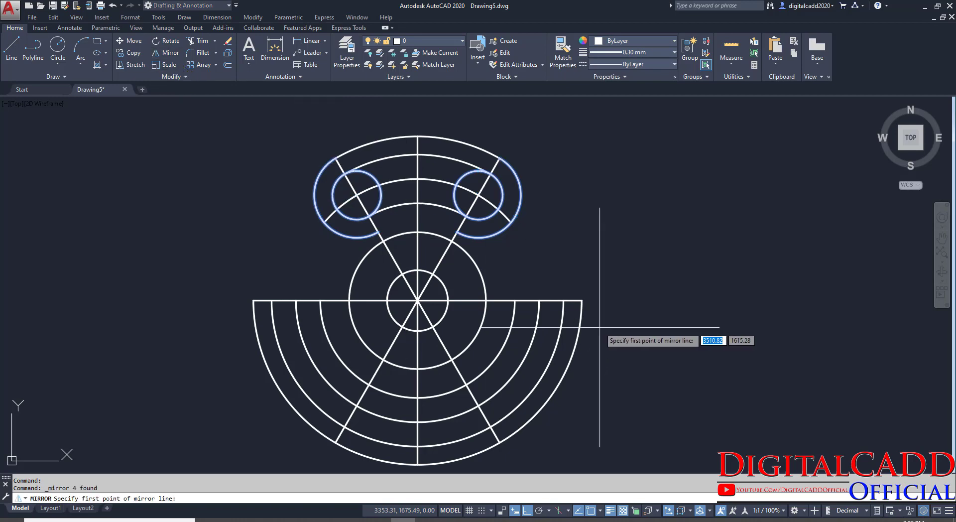
left_click(581, 300)
left_click(184, 301)
key("Return")
Trim the lower concentric arcs where they extend beyond the mirrored radius 28 end arcs on both sides.
middle_click_drag(544, 411, 559, 389)
type("tr")
key("Return")
key("Return")
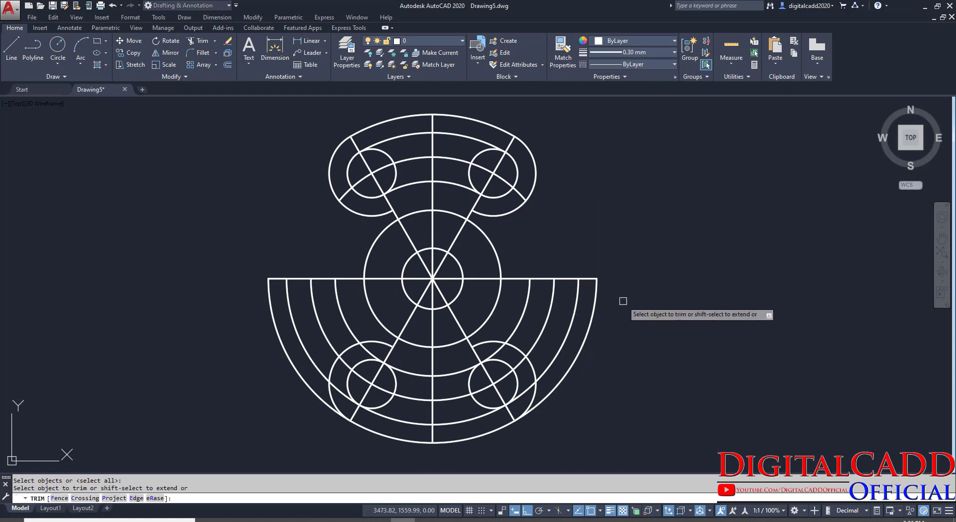
left_click(621, 301)
left_click(519, 311)
left_click(376, 313)
left_click(250, 335)
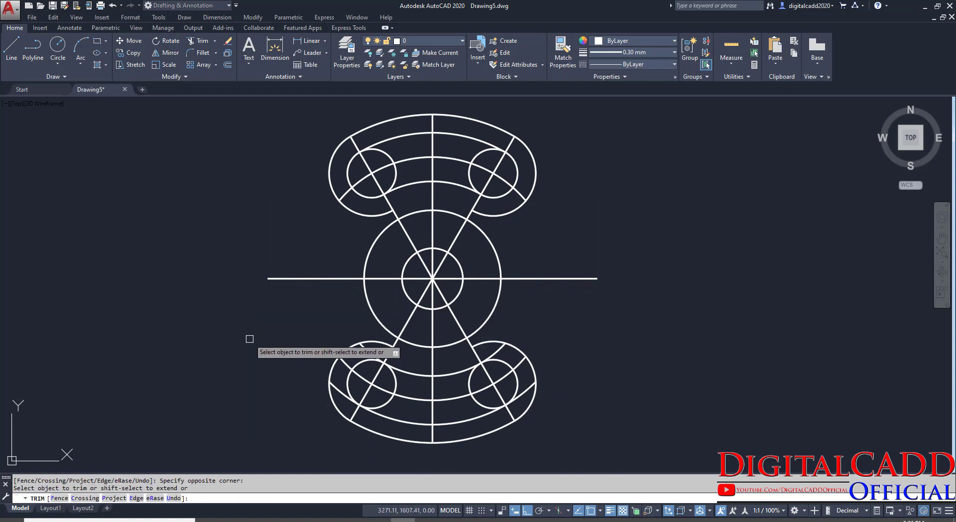
Trim the lower slot edge arcs' overhanging ends and the inner portions of both lower radius 16 circles.
scroll(506, 419, "up", 4)
left_click(558, 355)
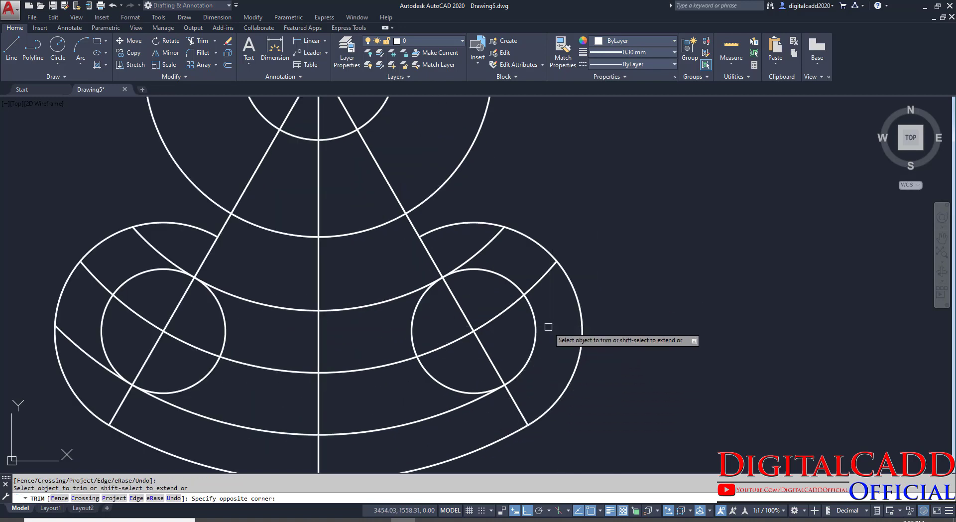
left_click(475, 250)
left_click(145, 244)
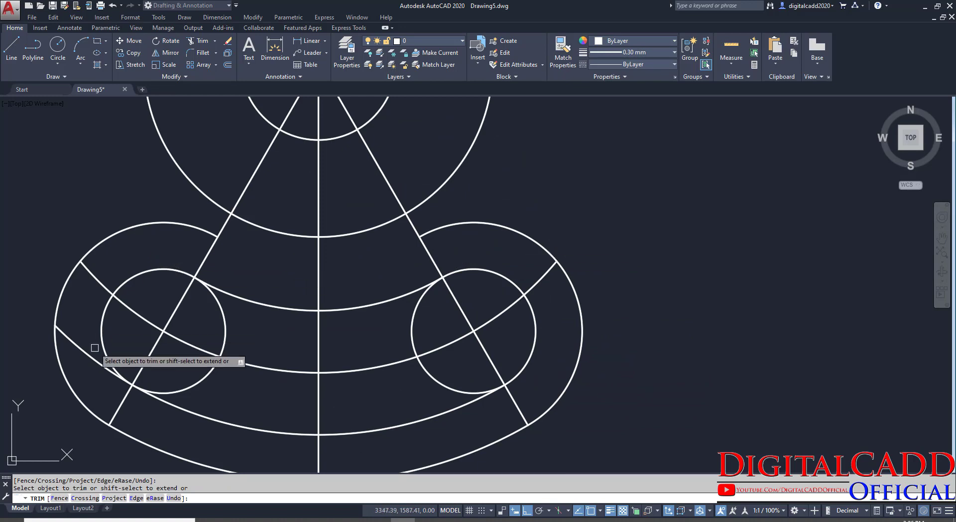
left_click(224, 330)
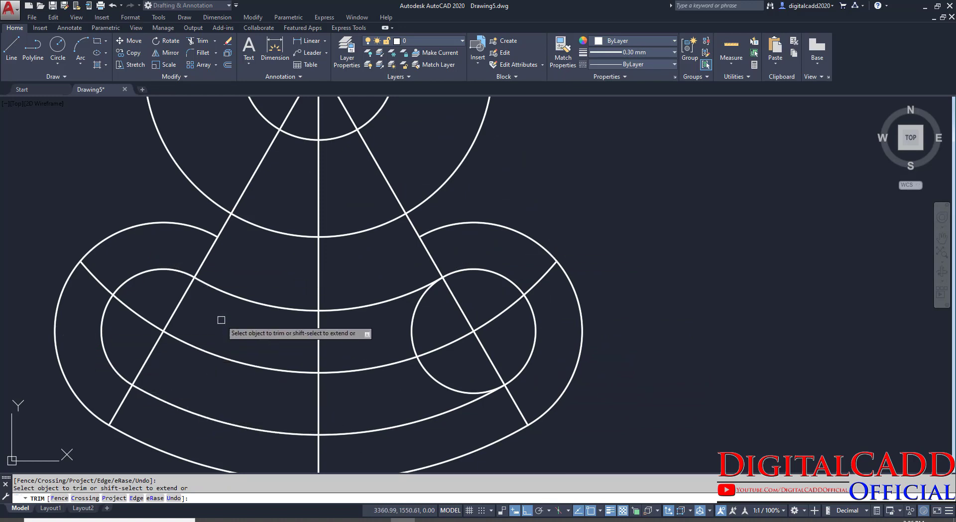
left_click(423, 307)
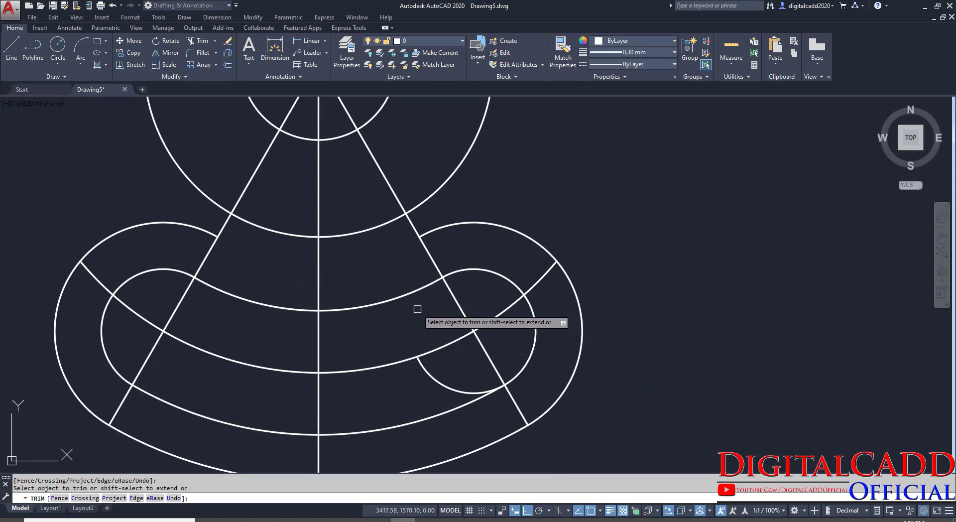
left_click(443, 388)
scroll(540, 363, "down", 4)
key("Return")
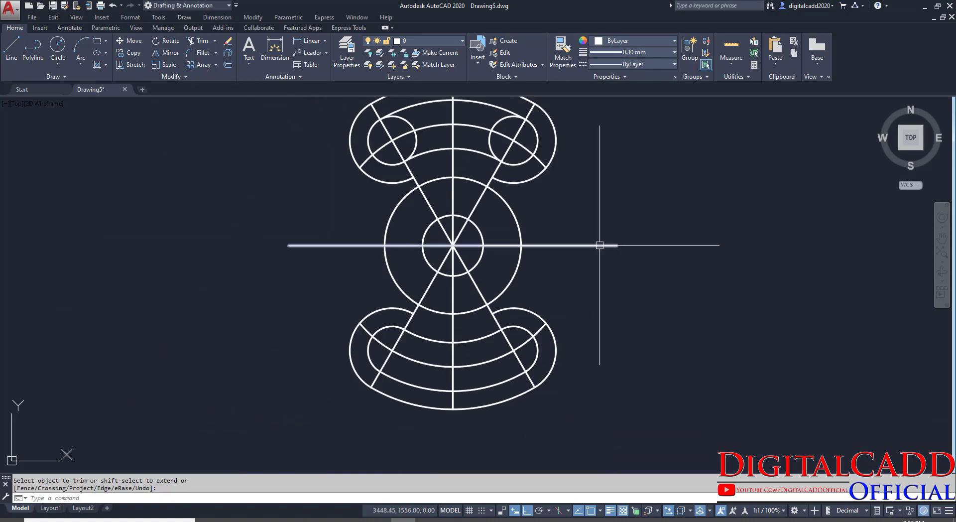
Check exercise 30 in the reference PDF for the fillet radius between the central circle and the end arcs, and return to AutoCAD.
middle_click_drag(598, 247, 565, 312)
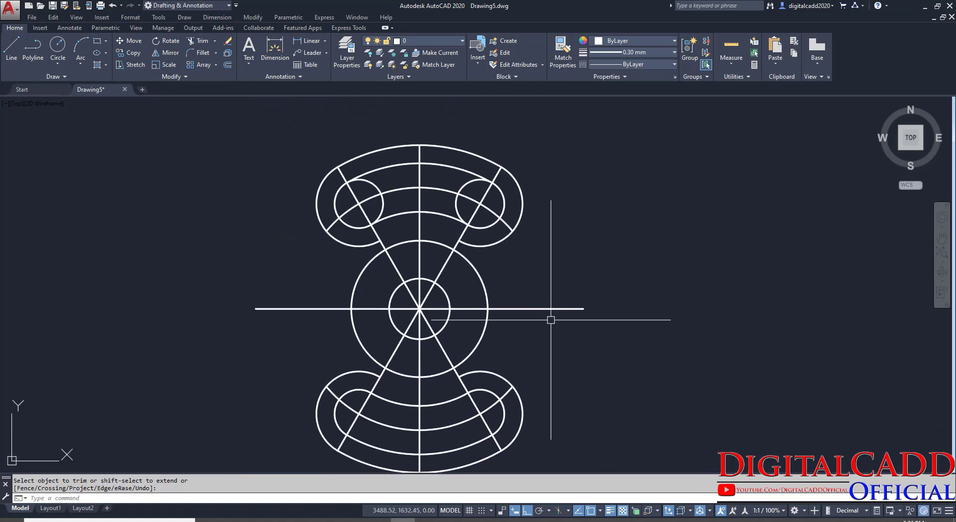
middle_click_drag(480, 377, 476, 364)
left_click(281, 519)
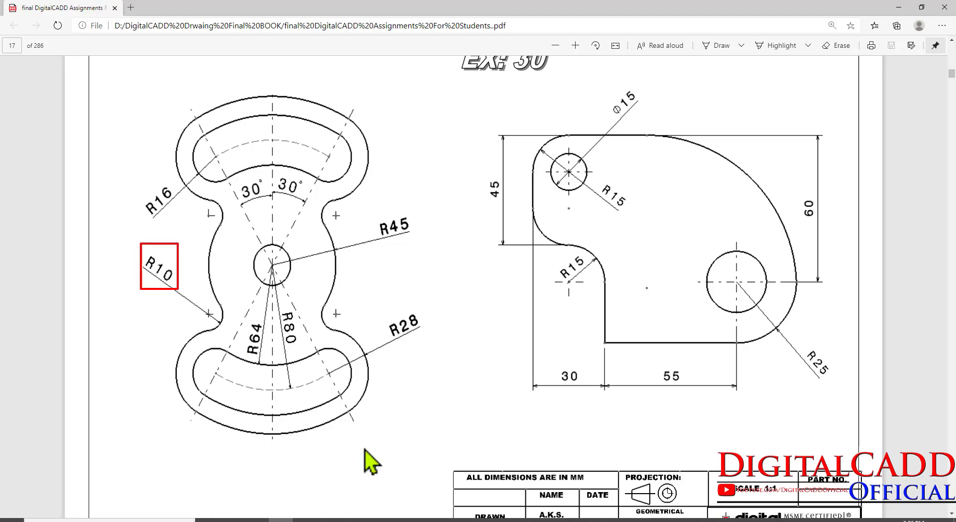
left_click(402, 519)
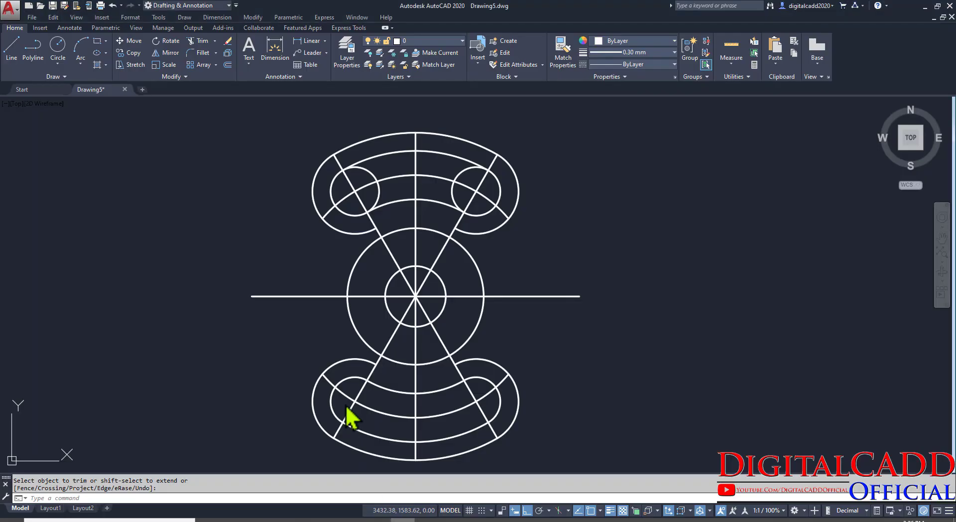
Fillet the radius 45 circle to the upper-right and lower-right radius 28 arcs with radius 10, using the Multiple option.
left_click(194, 53)
left_click(199, 499)
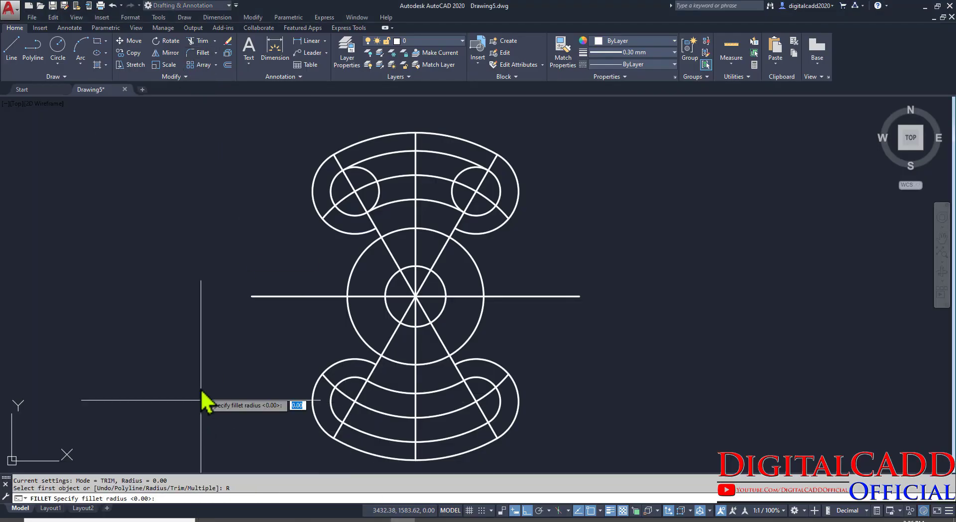
type("10")
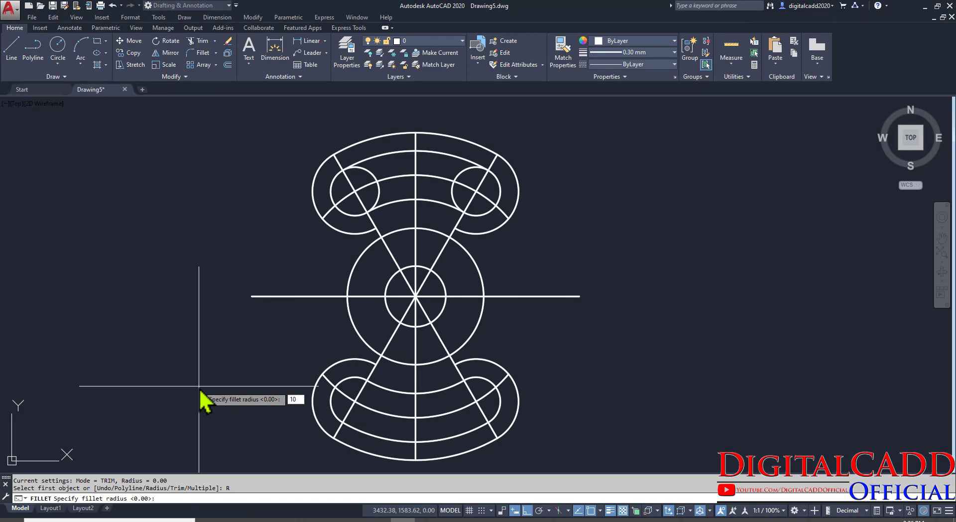
key("Return")
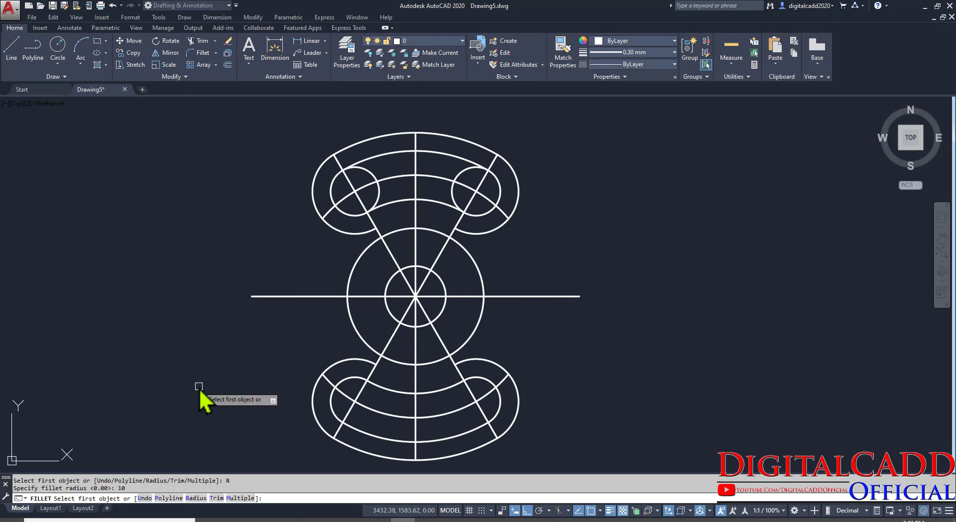
left_click(235, 498)
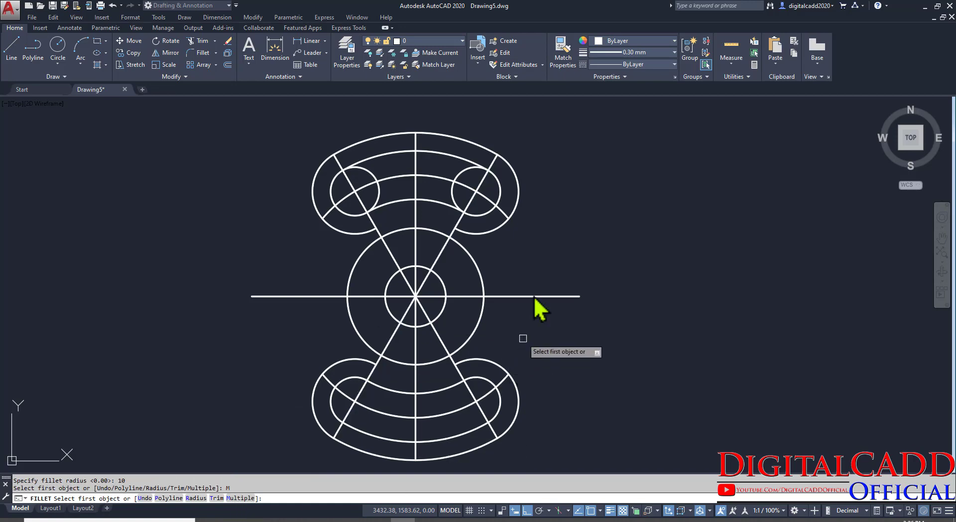
left_click(496, 236)
left_click(479, 267)
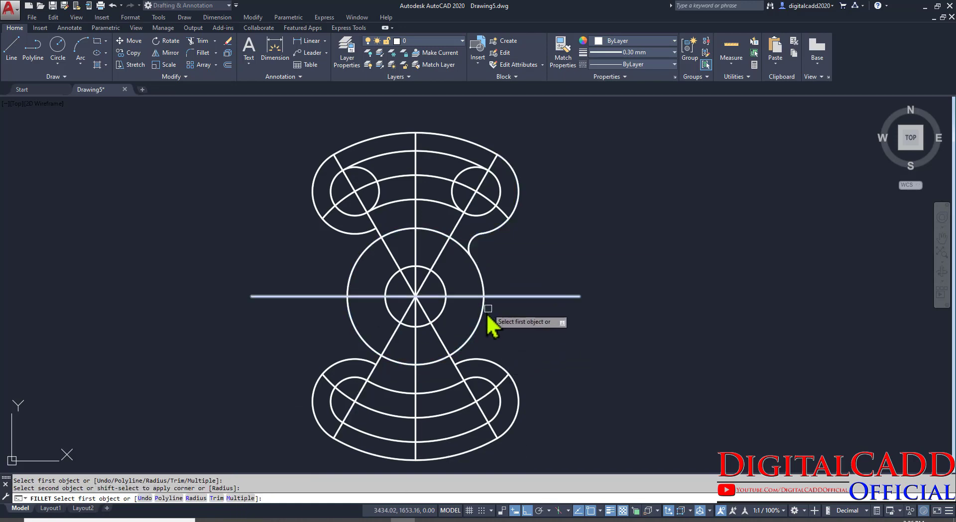
left_click(482, 317)
left_click(481, 360)
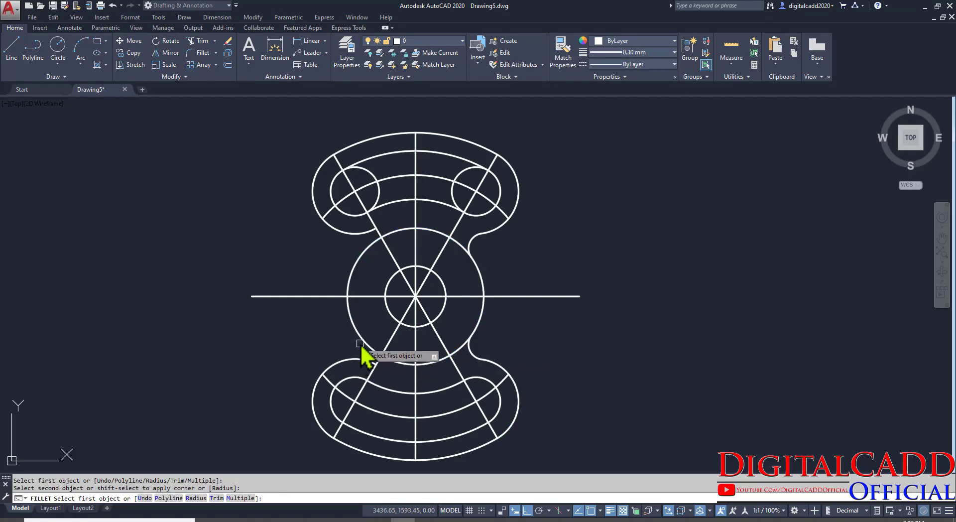
Fillet the radius 45 circle to the lower-left and upper-left radius 28 arcs with the same radius.
left_click(366, 345)
left_click(357, 367)
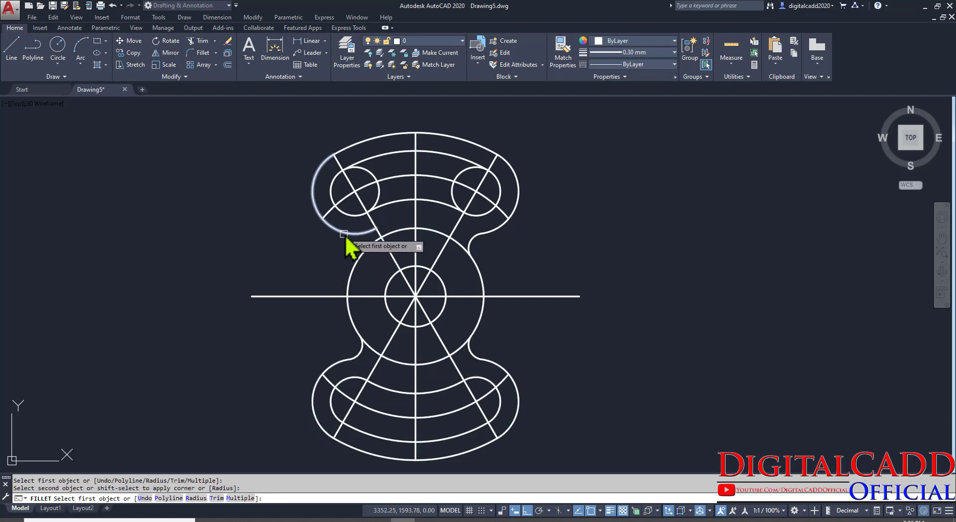
left_click(344, 233)
left_click(355, 267)
key("Return")
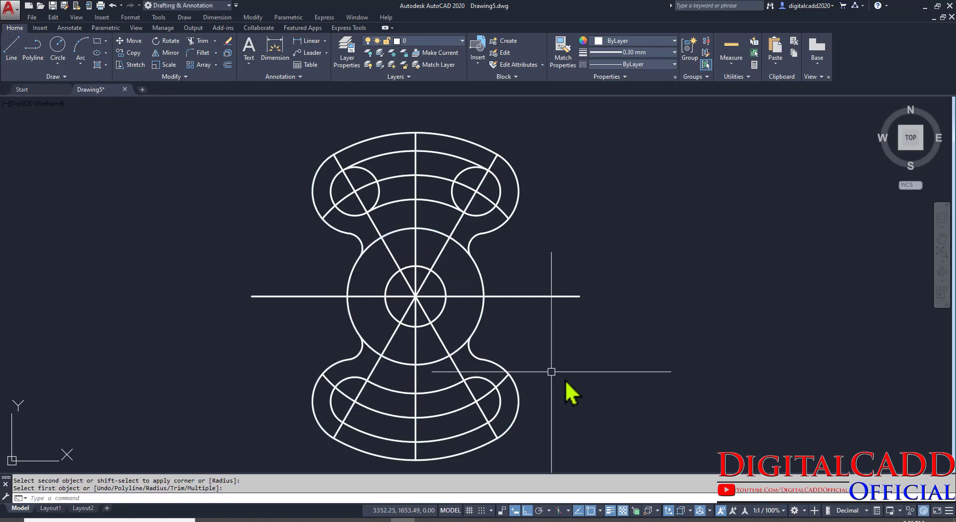
Trim the upper and lower portions of the radius 45 circle between the fillets, keeping its two side arcs.
type("tr")
key("Return")
key("Return")
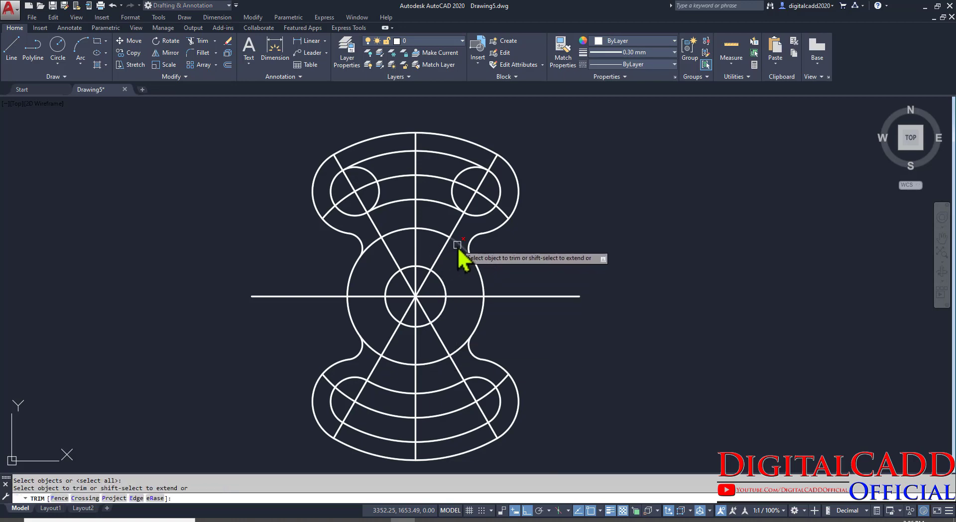
left_click(400, 230)
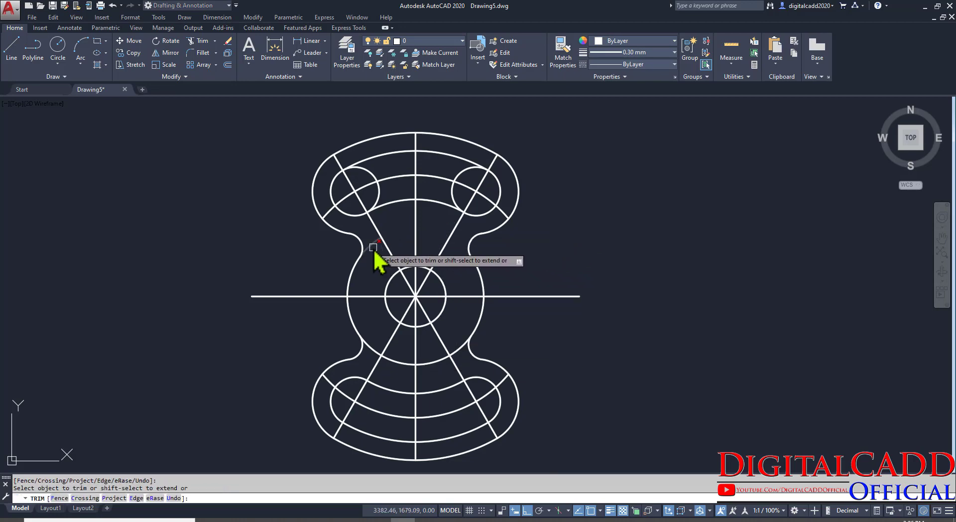
left_click(379, 354)
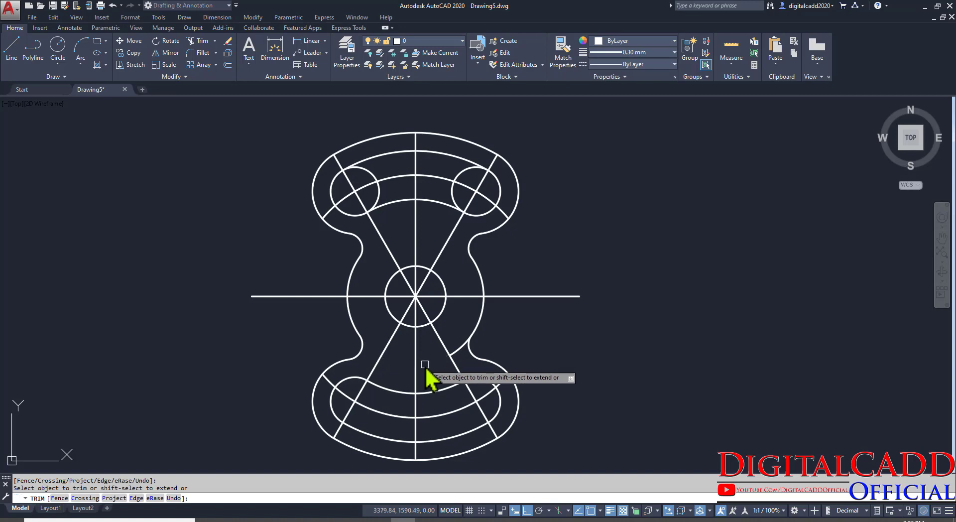
key("Return")
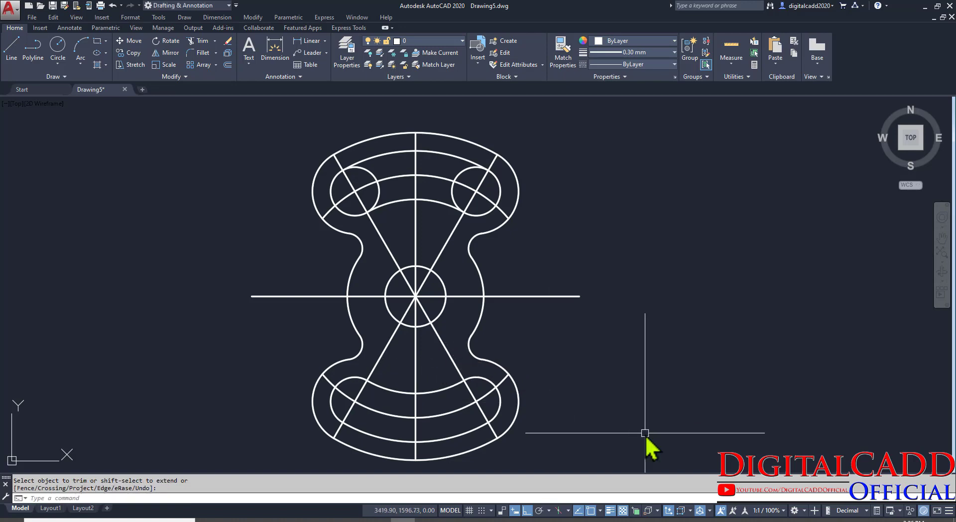
Trim the inner portions of both upper radius 16 circles to open up the upper slot.
mouse_move(514, 355)
middle_mouse_down()
mouse_move(531, 341)
mouse_move(495, 356)
middle_mouse_up()
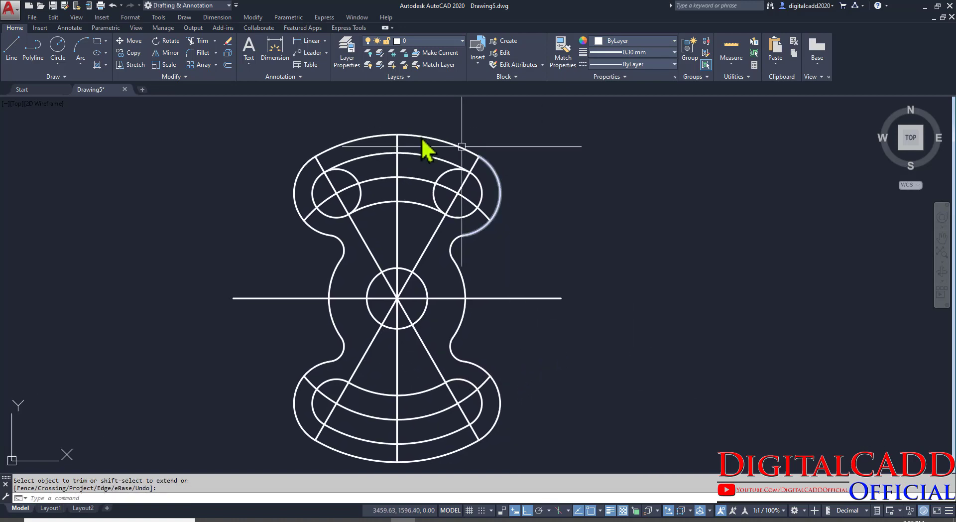
key("Return")
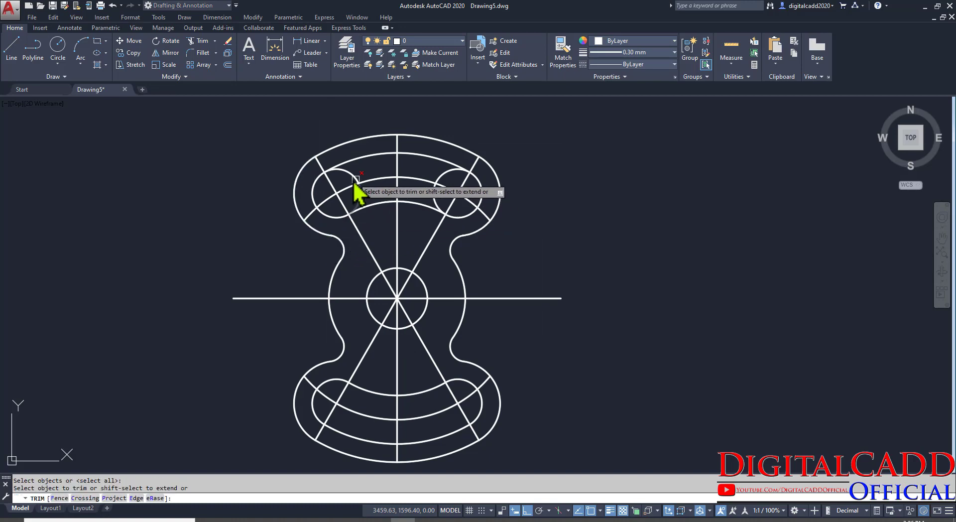
left_click(360, 190)
left_click(450, 170)
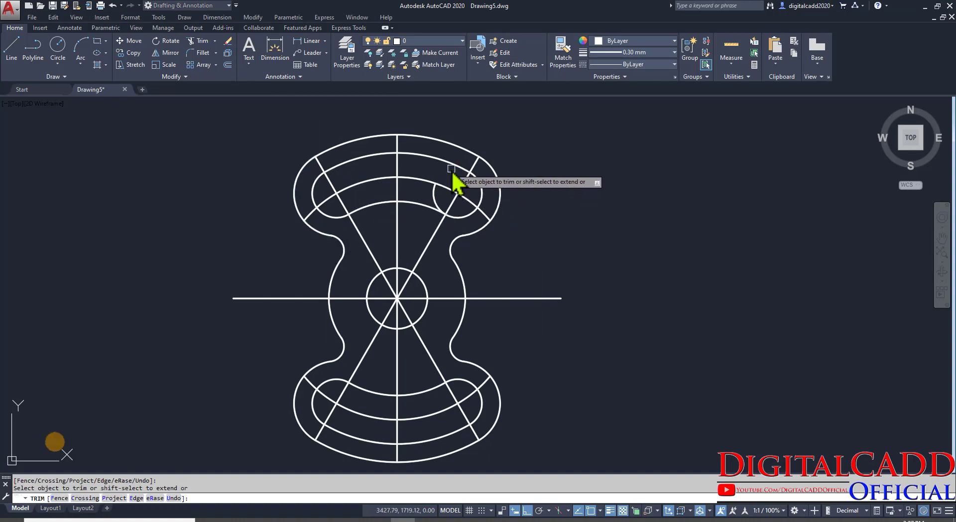
left_click(433, 193)
key("Return")
Erase the horizontal and vertical construction lines through the part's center.
mouse_move(578, 329)
middle_mouse_down()
mouse_move(504, 316)
mouse_move(514, 318)
middle_mouse_up()
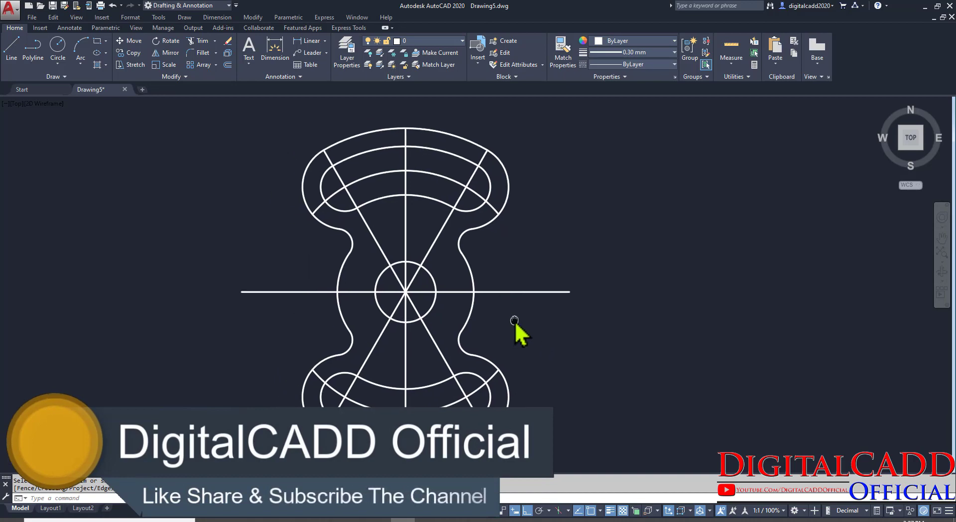
left_click(529, 291)
left_click(406, 232)
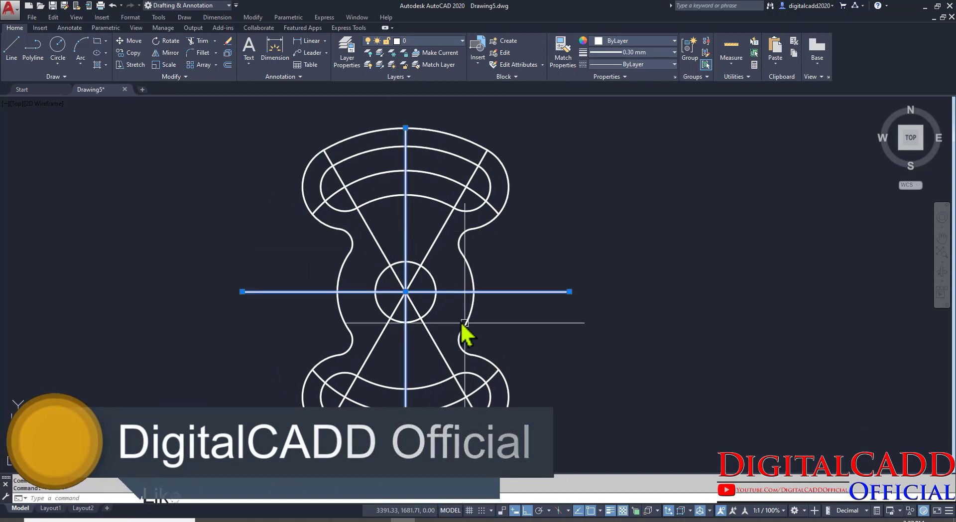
key("Delete")
middle_click_drag(562, 367, 557, 367)
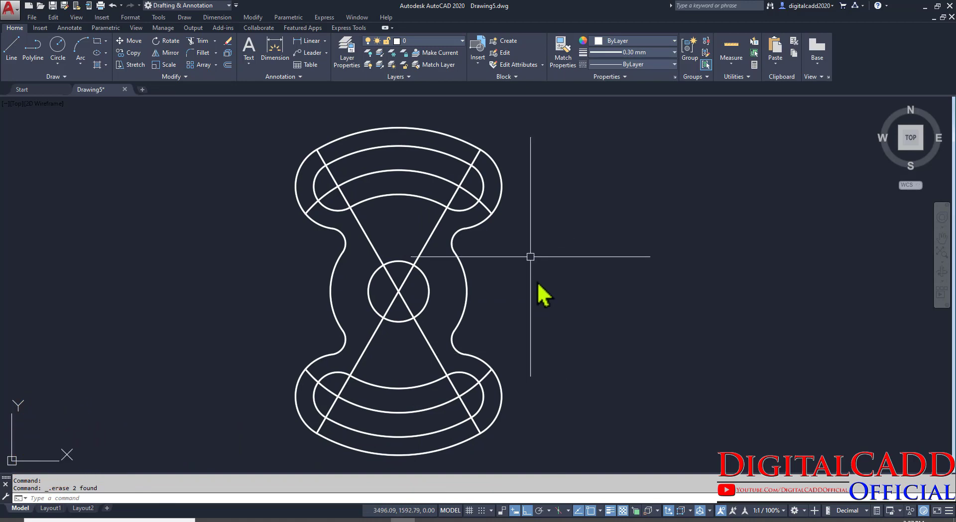
Try adding a center mark to the right radius 45 side arc, and undo it.
left_click(670, 66)
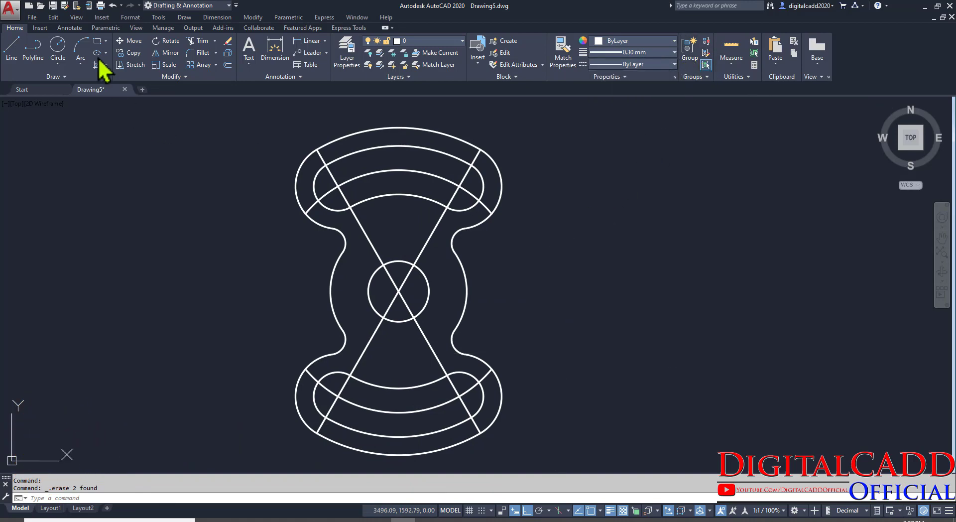
left_click(69, 28)
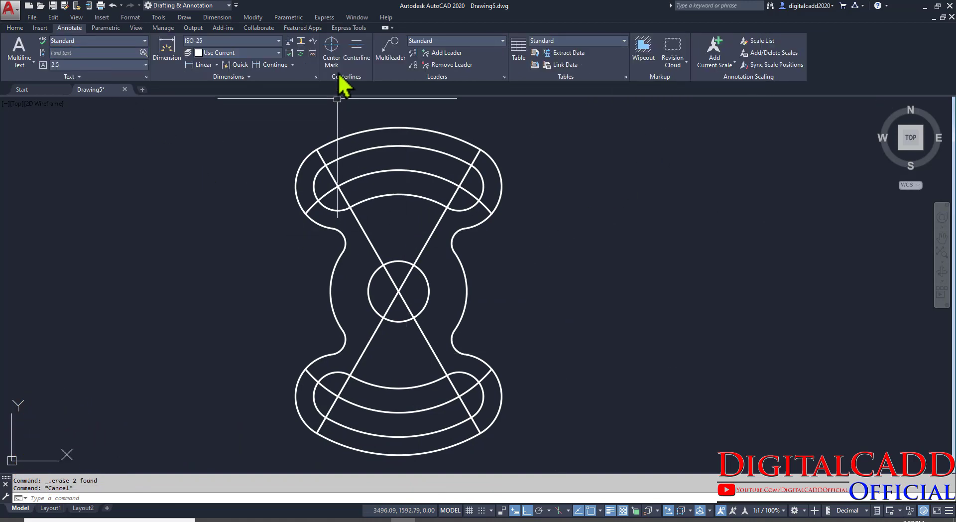
left_click(334, 56)
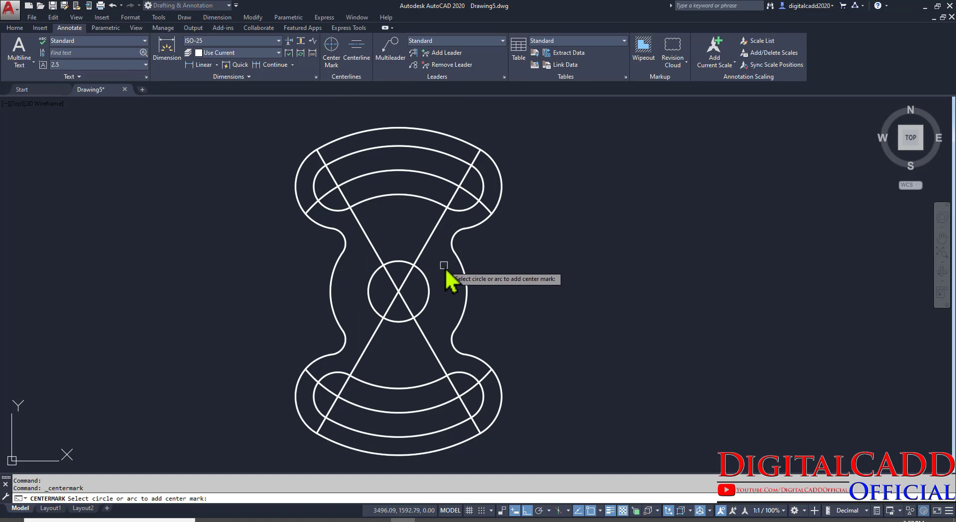
left_click(467, 285)
key("Return")
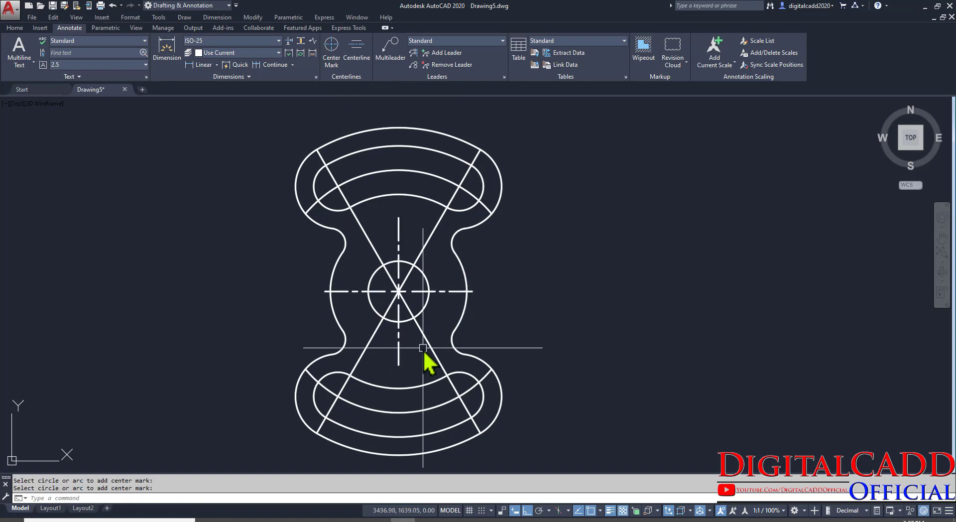
key("ctrl+z")
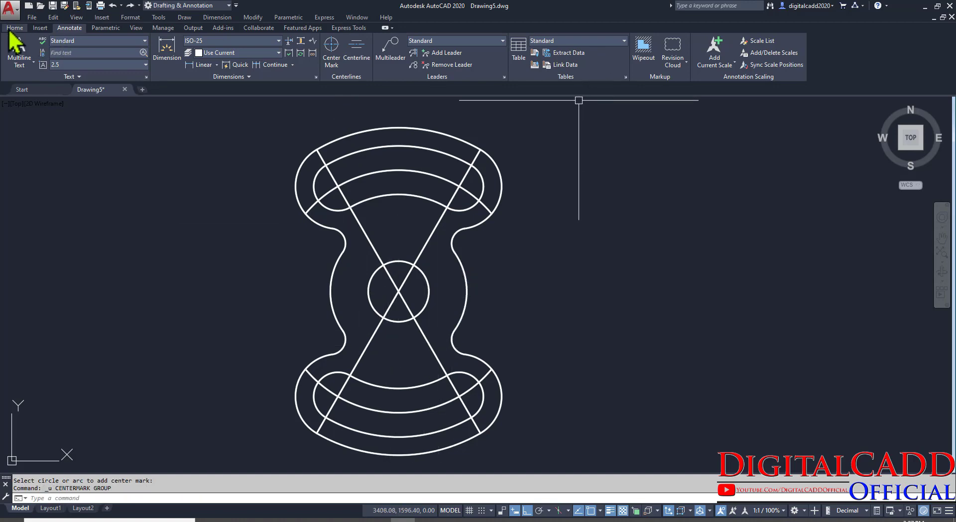
Set the current lineweight to ByLayer and the current object color to yellow.
left_click(12, 29)
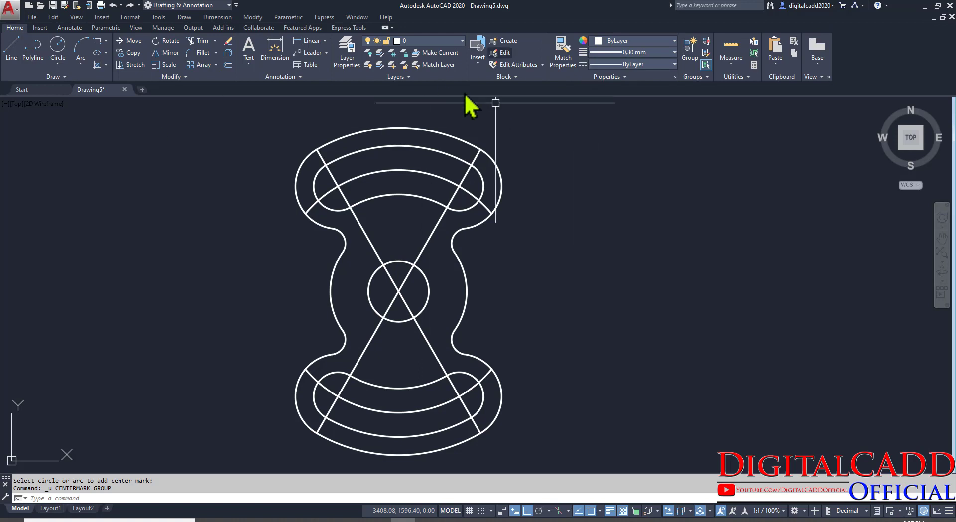
left_click(620, 54)
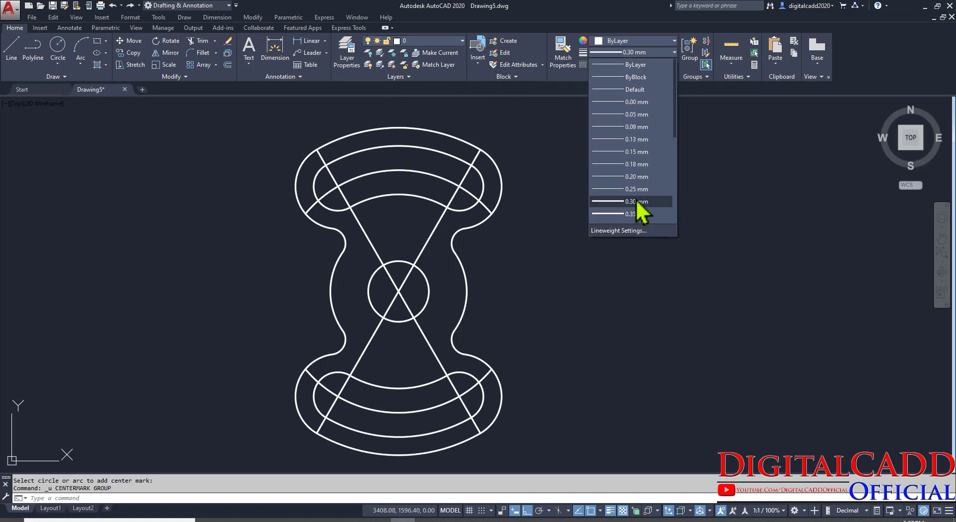
left_click(636, 69)
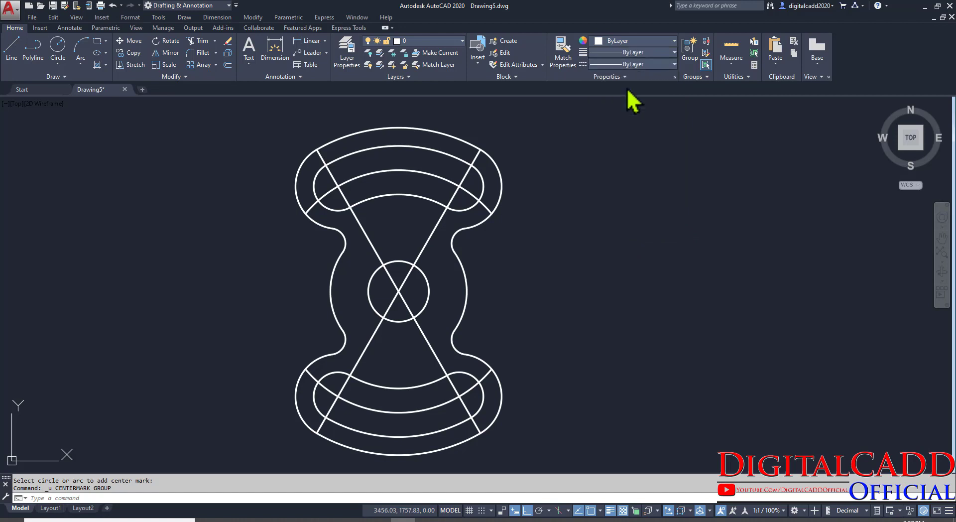
left_click(637, 41)
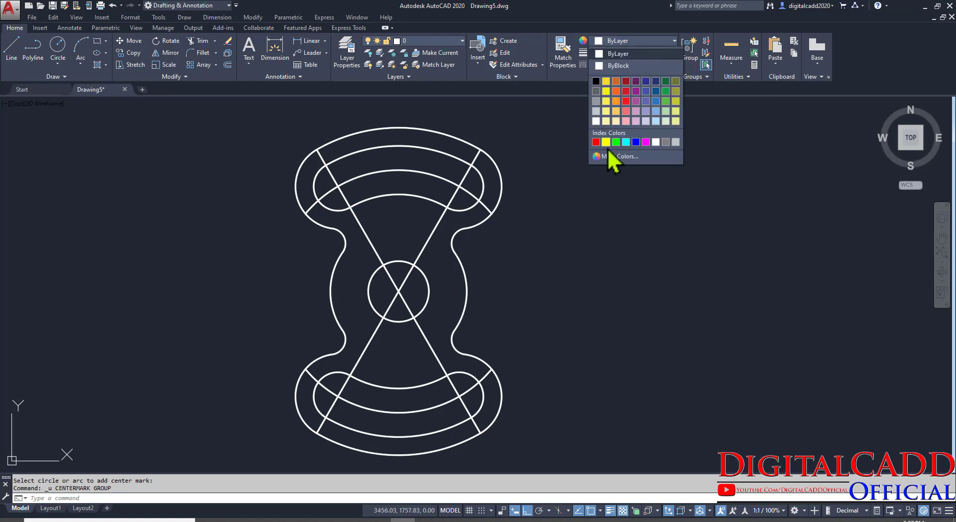
left_click(606, 143)
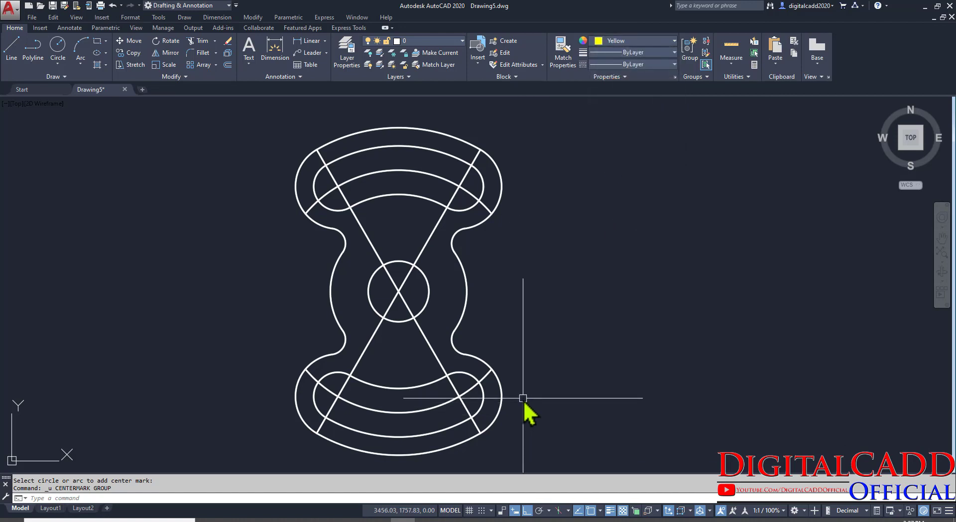
Add a center mark to the right radius 45 side arc of the slotted part.
left_click(73, 28)
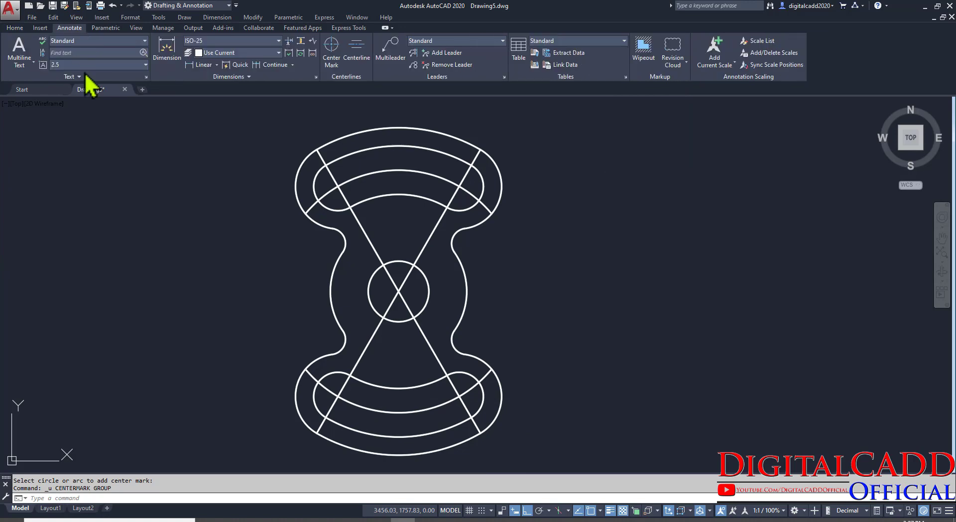
left_click(337, 64)
left_click(465, 277)
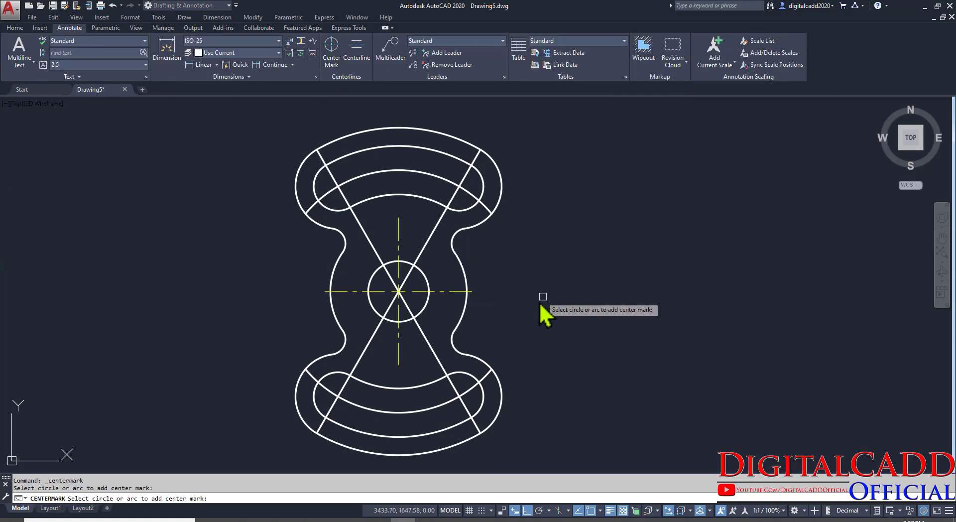
key("Return")
Stretch the center mark's vertical line at both ends so it reaches just beyond the part's upper and lower outer arcs.
scroll(396, 239, "up", 4)
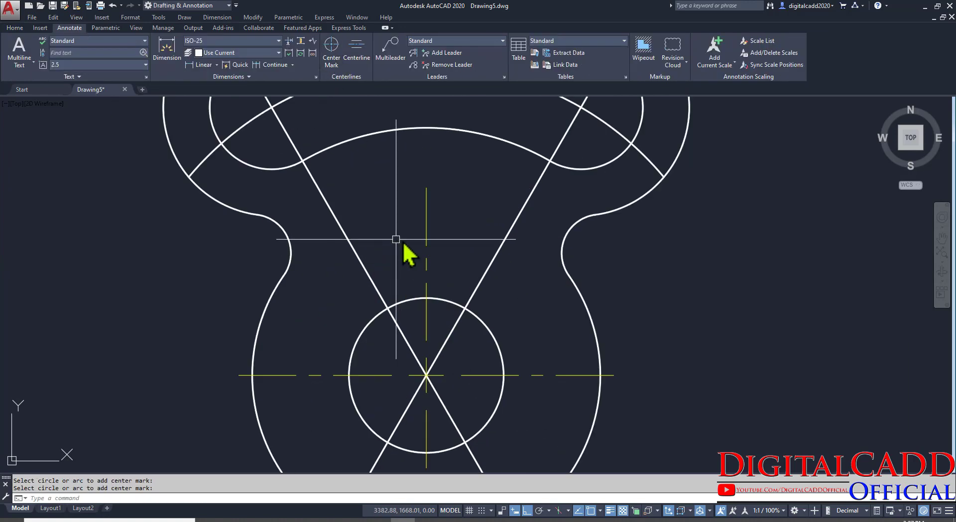
left_click(426, 222)
middle_click_drag(427, 221, 394, 388)
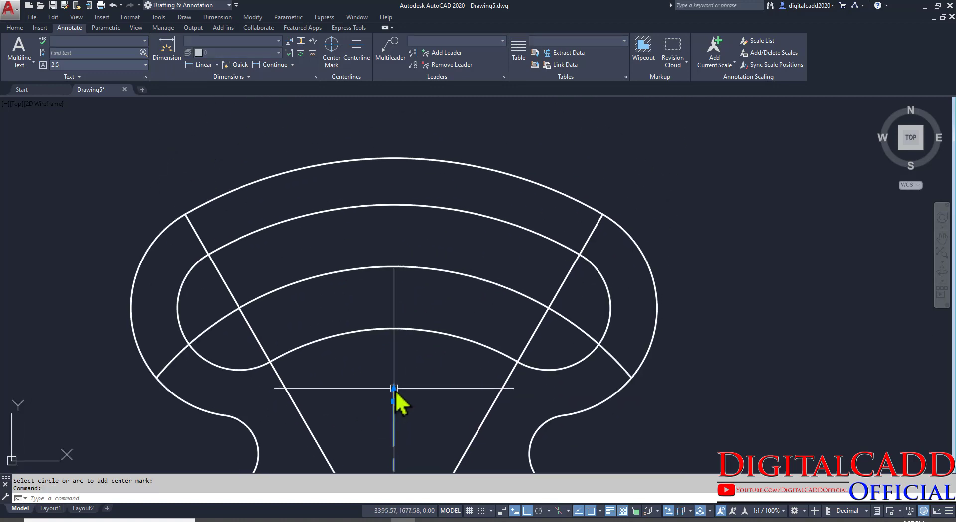
left_click(394, 388)
left_click(399, 145)
scroll(417, 206, "down", 4)
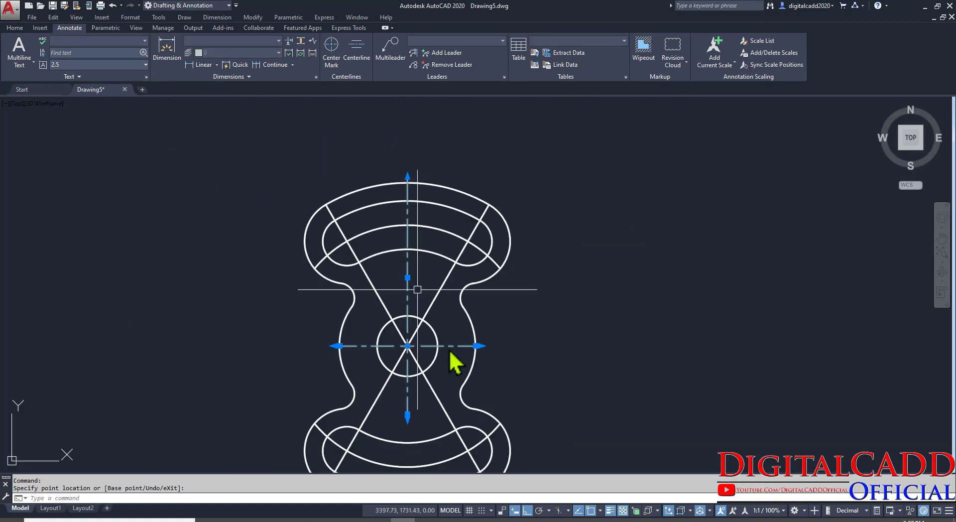
middle_click_drag(444, 427, 444, 325)
left_click(409, 311)
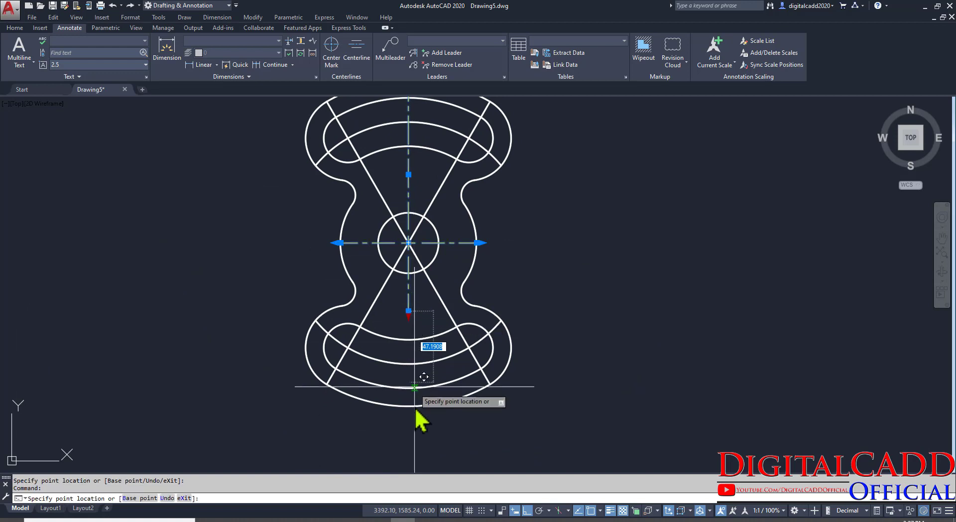
left_click(415, 437)
key("Escape")
Match the center mark's properties onto both diagonal construction lines and the middle arcs of the upper and lower slots.
middle_click_drag(395, 303, 387, 379)
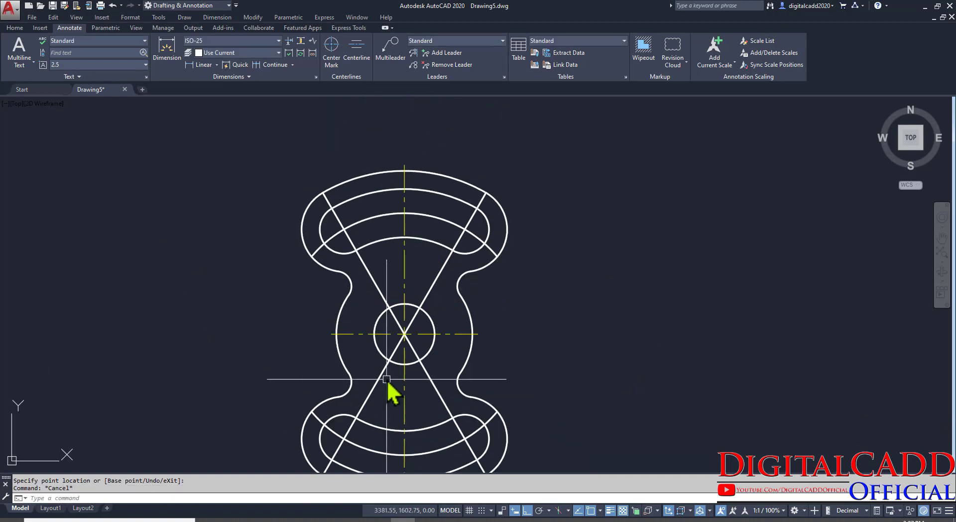
right_click(386, 374)
key("Escape")
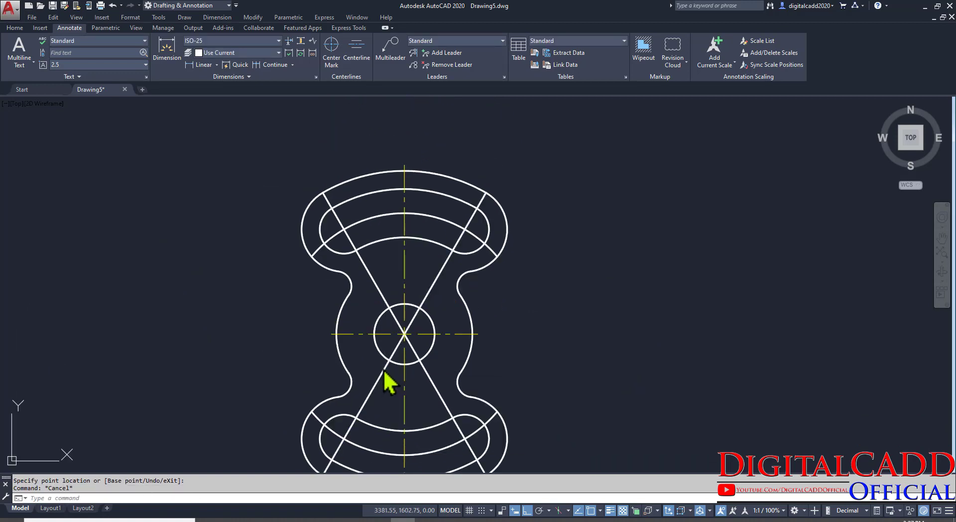
type("ma")
key("Return")
left_click(454, 333)
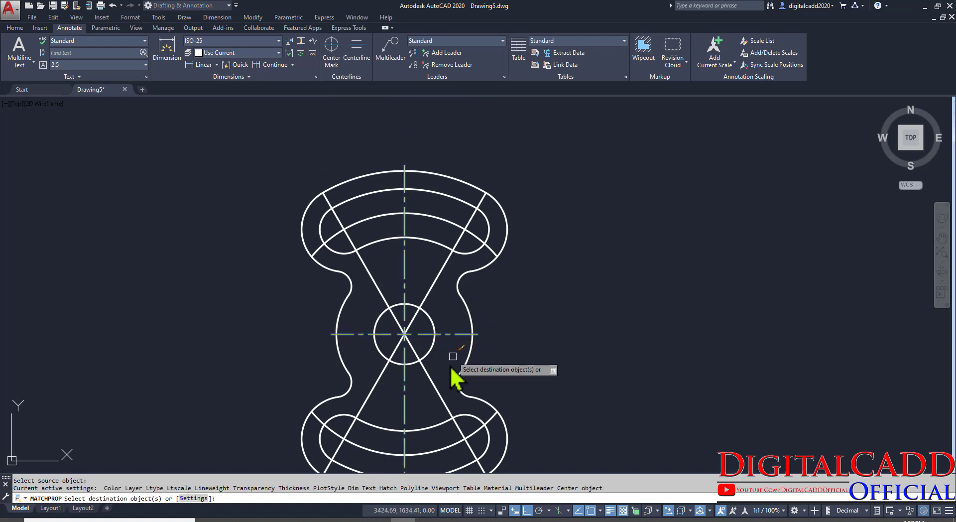
left_click(441, 397)
left_click(442, 275)
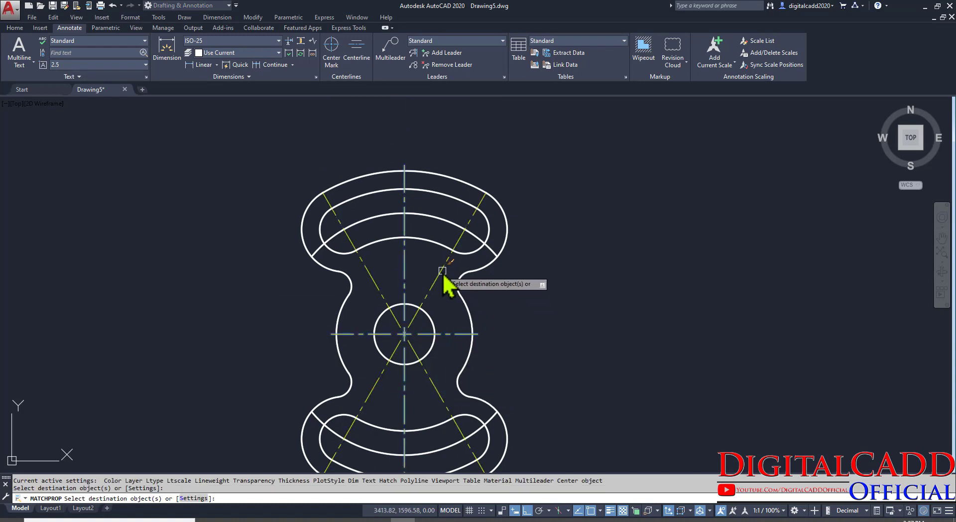
left_click(442, 225)
mouse_move(502, 313)
middle_mouse_down()
mouse_move(478, 229)
mouse_move(474, 336)
mouse_move(498, 313)
middle_mouse_up()
left_click(425, 361)
key("Return")
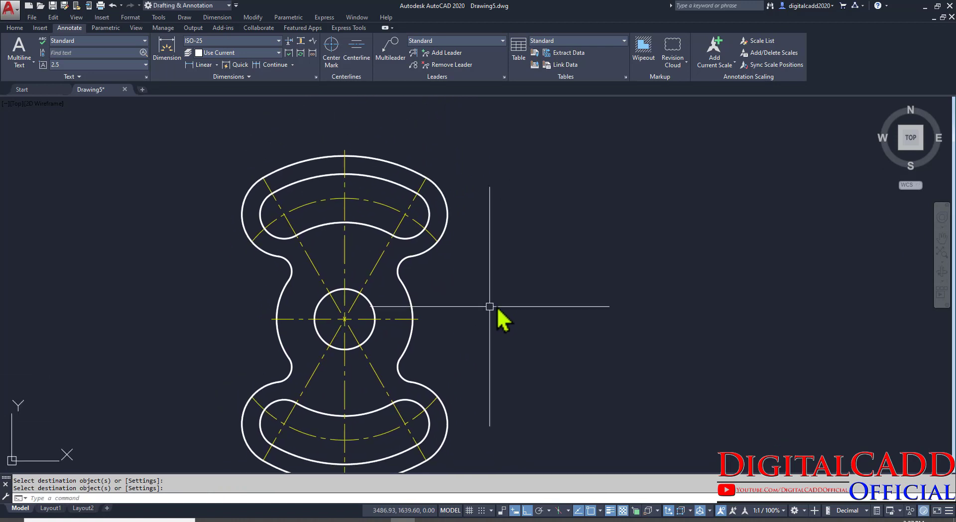
Switch to the reference PDF and examine the dimensions of the second part in exercise 30.
mouse_move(444, 361)
middle_mouse_down()
mouse_move(372, 326)
mouse_move(352, 337)
mouse_move(358, 331)
mouse_move(436, 367)
mouse_move(384, 365)
middle_mouse_up()
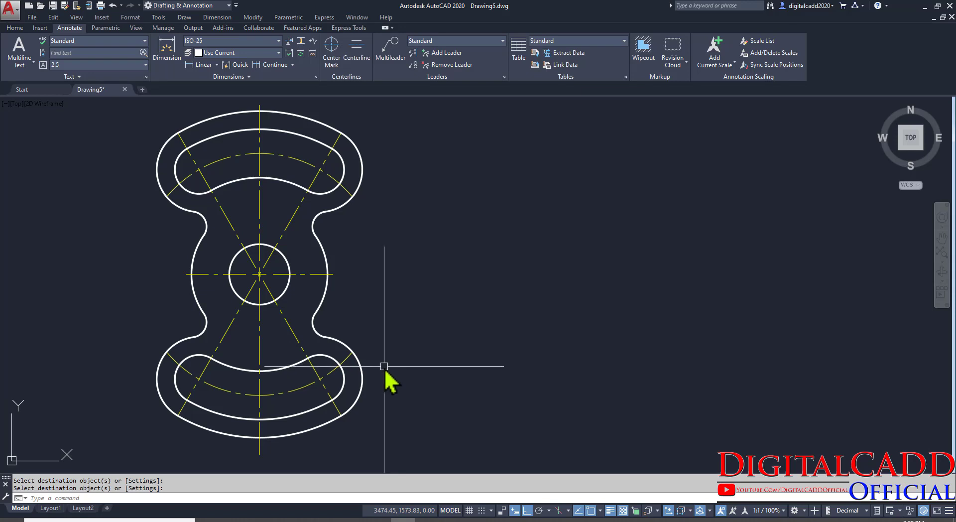
middle_click_drag(384, 373, 351, 358)
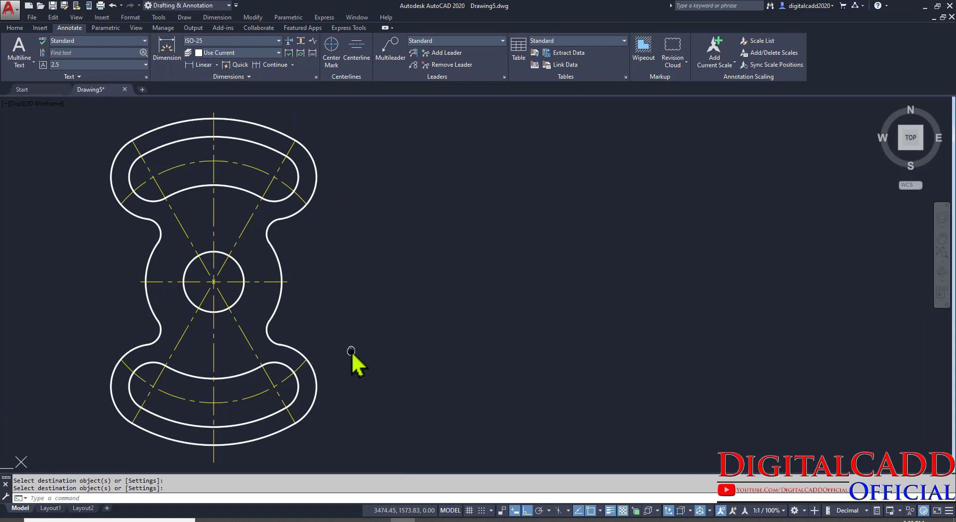
middle_click_drag(290, 272, 298, 264)
middle_click_drag(395, 327, 379, 336)
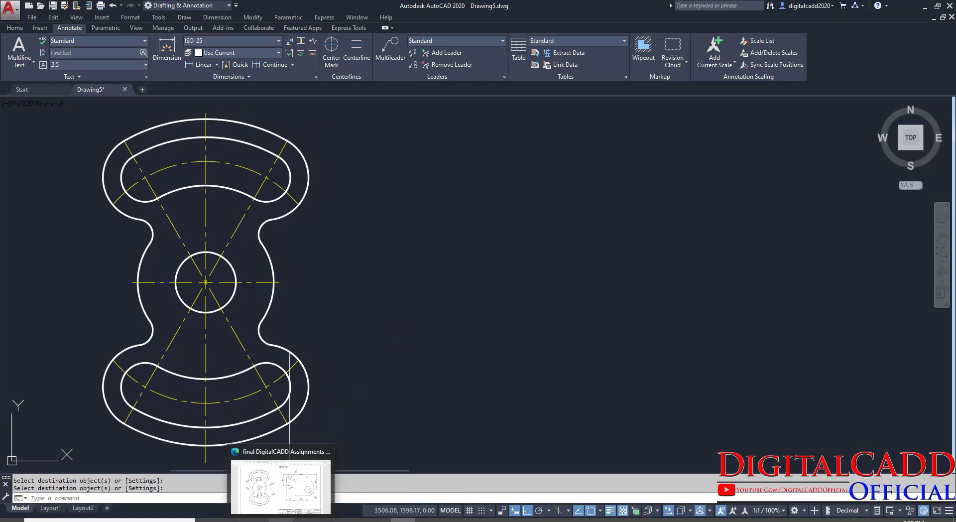
left_click(260, 484)
scroll(607, 287, "up", 2)
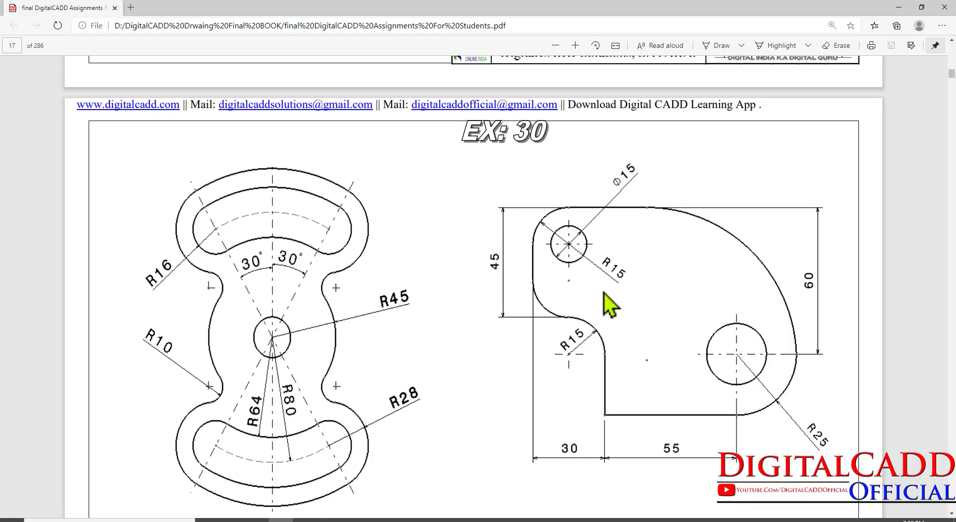
mouse_move(455, 113)
left_mouse_down()
mouse_move(503, 144)
mouse_move(558, 146)
left_mouse_up()
mouse_move(465, 181)
left_mouse_down()
mouse_move(664, 366)
mouse_move(841, 448)
mouse_move(846, 484)
left_mouse_up()
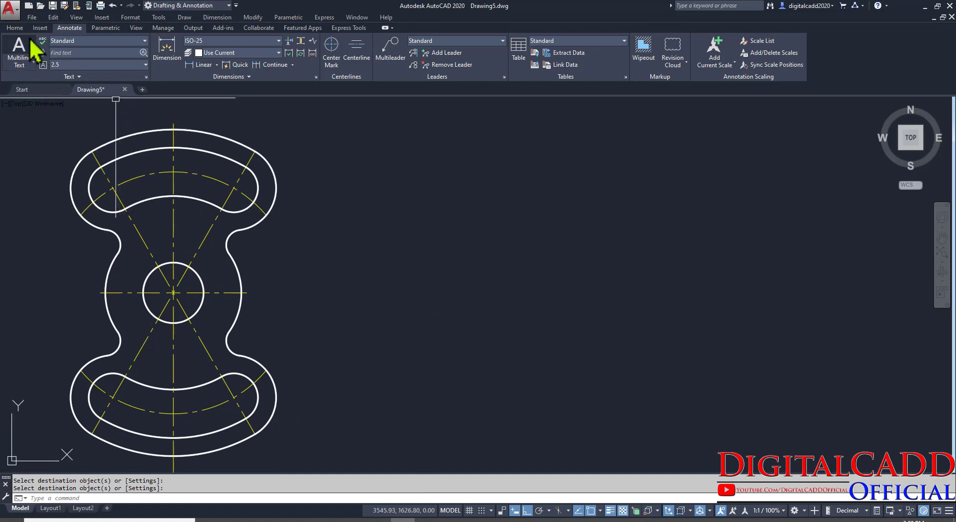
Return to AutoCAD and set the current color to ByLayer and the lineweight to 0.30 mm.
left_click(15, 28)
left_click(637, 41)
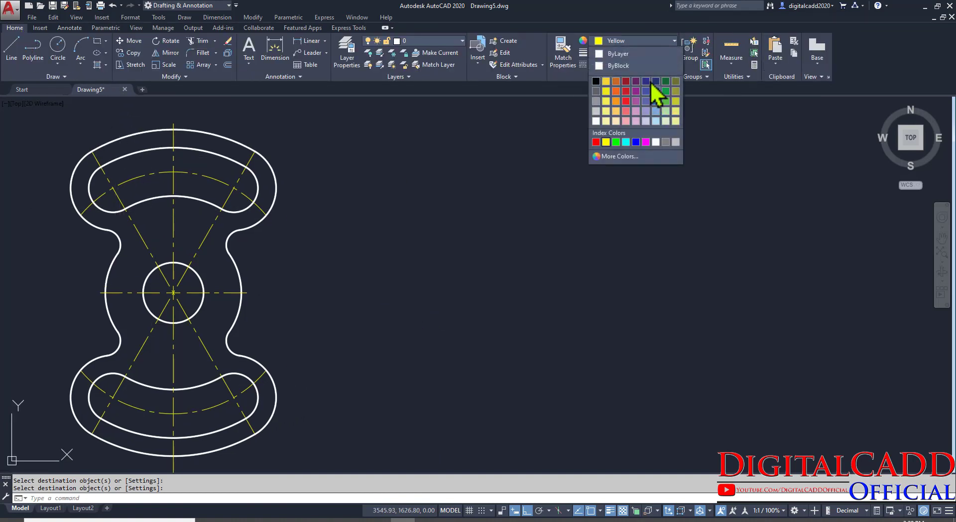
left_click(634, 53)
left_click(635, 52)
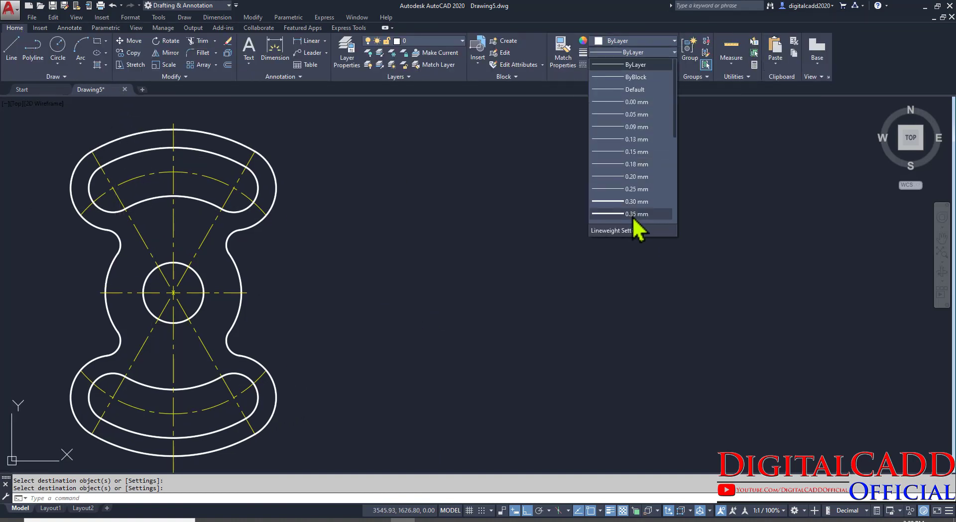
left_click(640, 202)
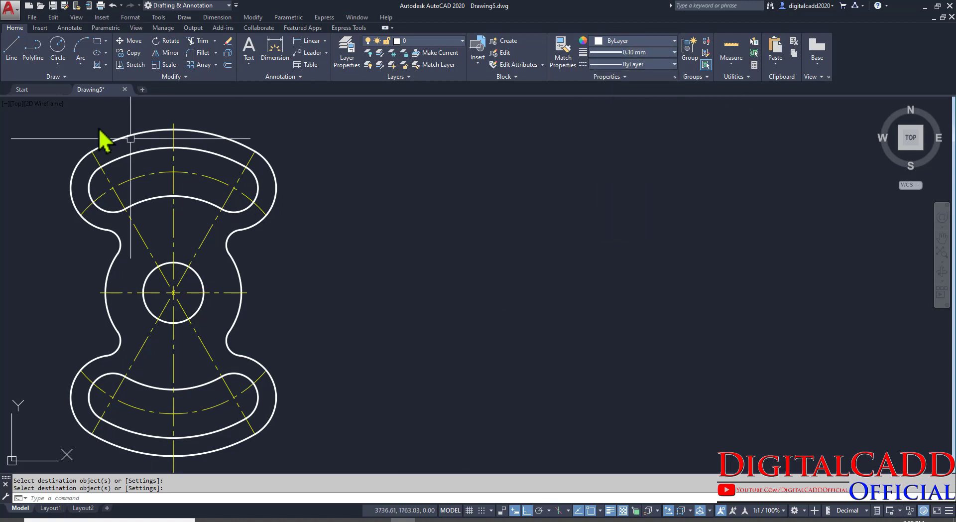
Start a polyline in the empty area beside the slotted part, with segments 45 down, 30 to the right and 40 down.
left_click(31, 53)
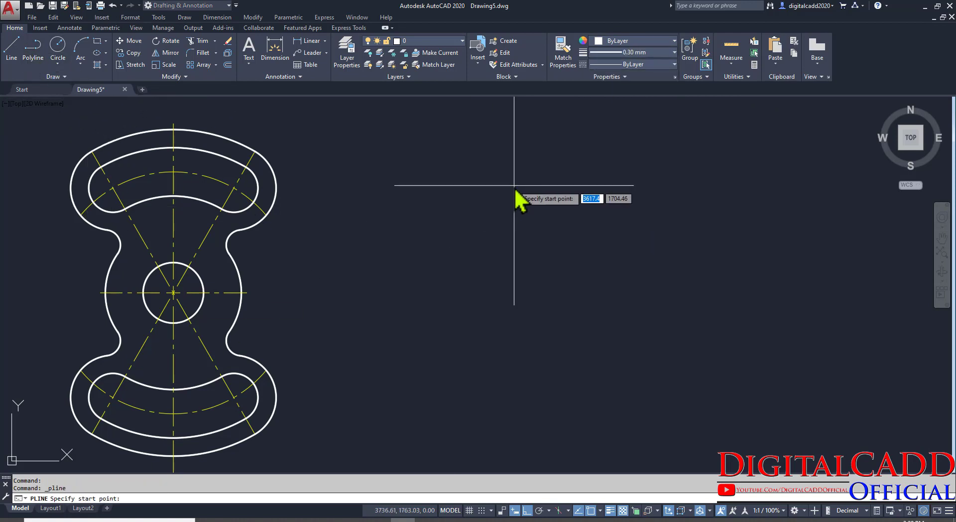
left_click(511, 156)
type("45")
key("Return")
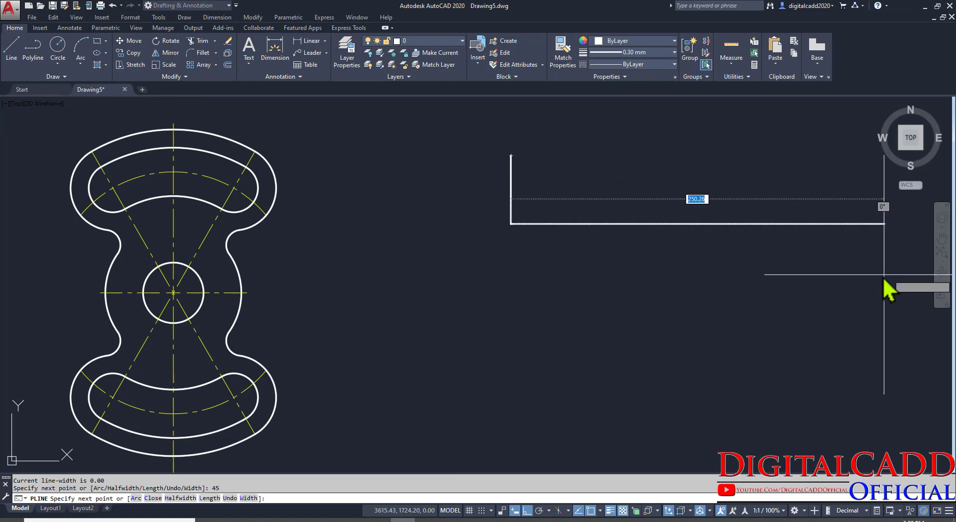
type("30")
key("Return")
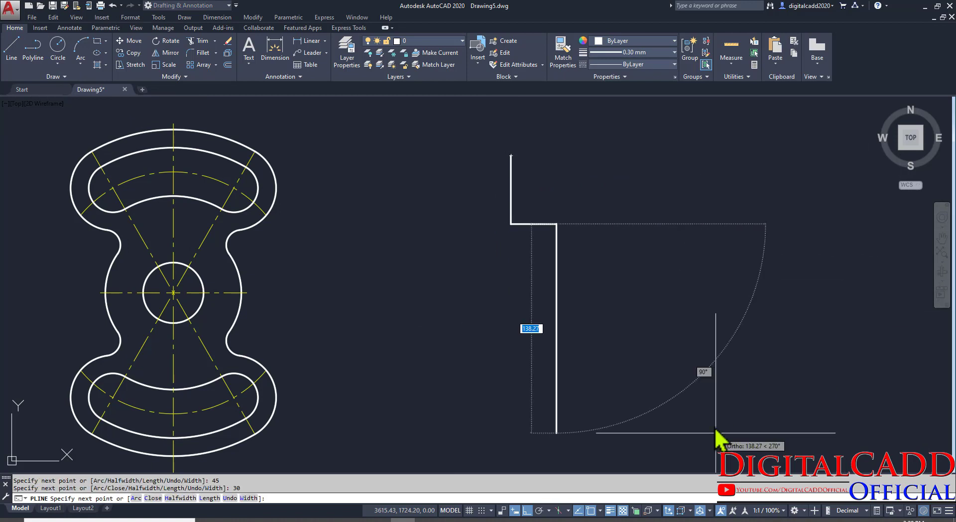
type("40")
key("Return")
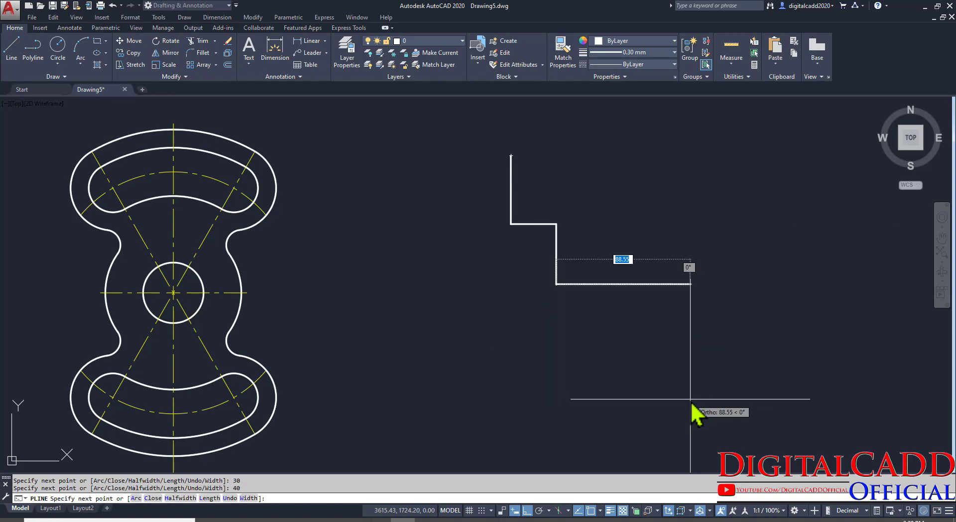
After checking the reference PDF, continue the polyline 80 to the right and up to the start point's height, and close the outline.
key("alt+Tab")
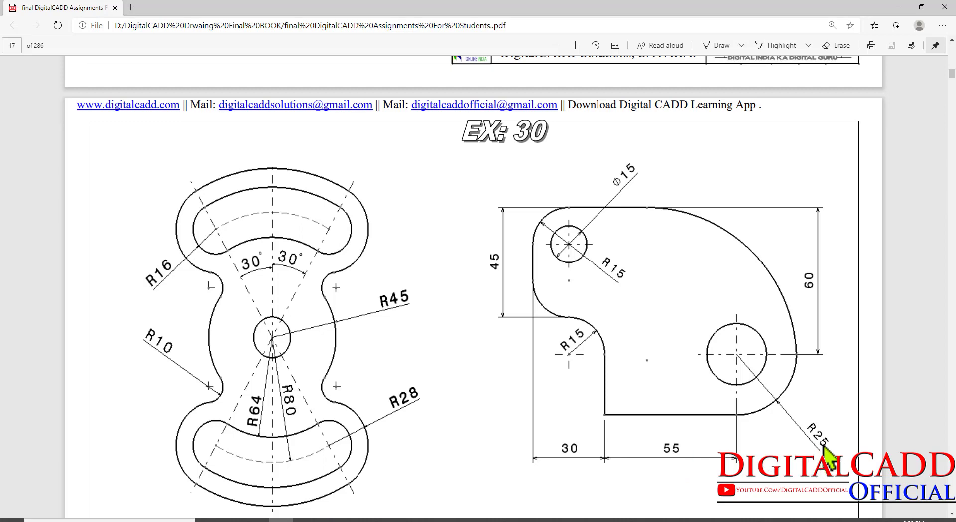
key("alt+Tab")
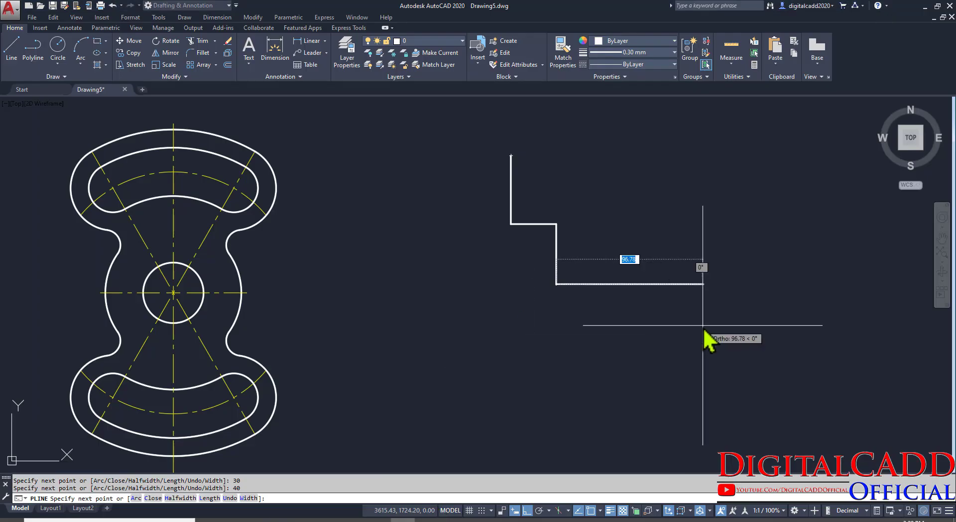
type("80")
key("Return")
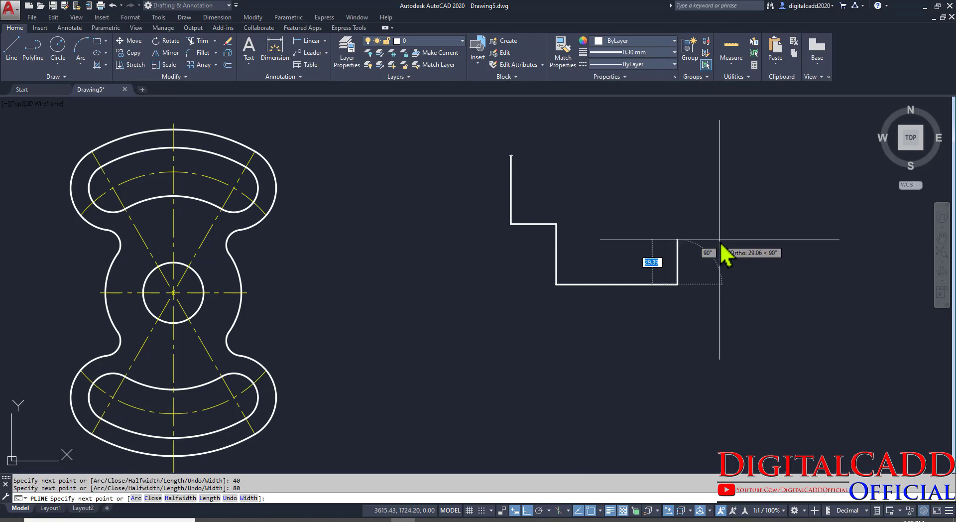
middle_click_drag(704, 246, 644, 294)
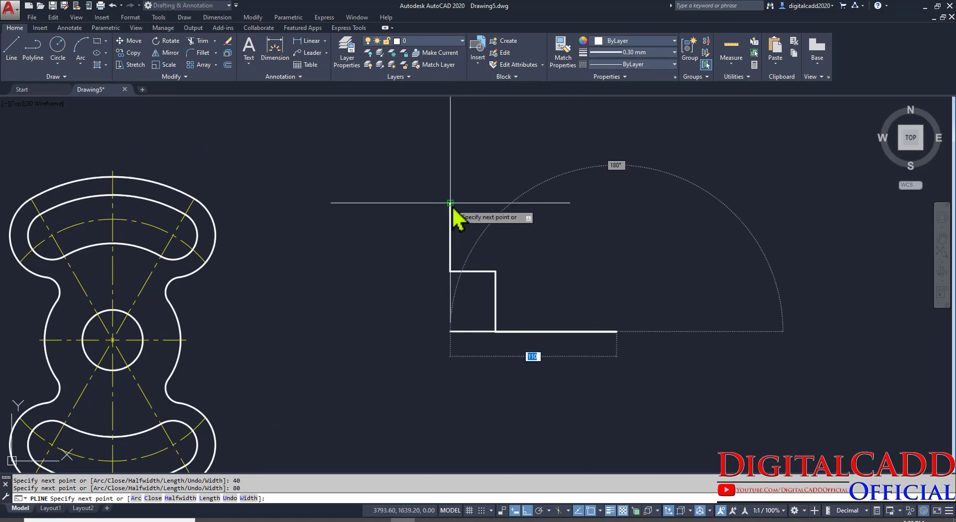
left_click(617, 202)
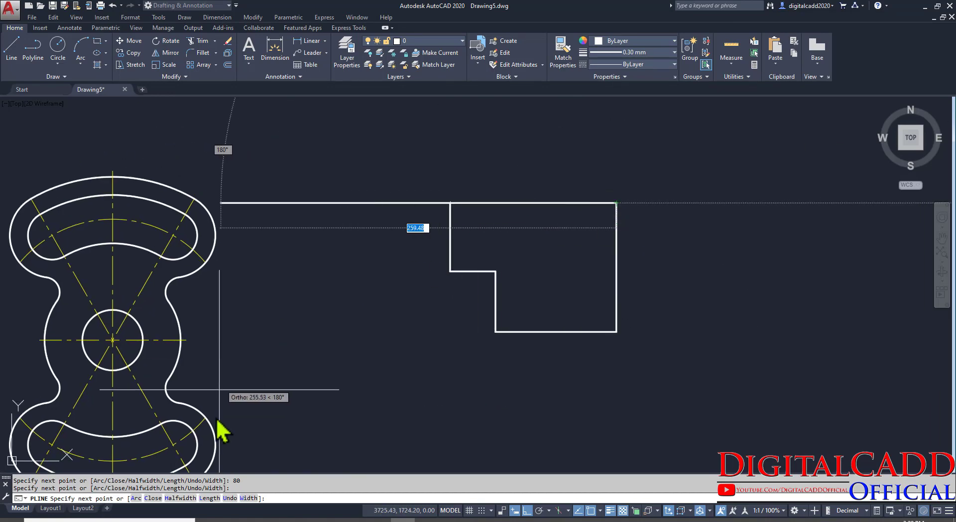
left_click(153, 499)
scroll(420, 324, "up", 2)
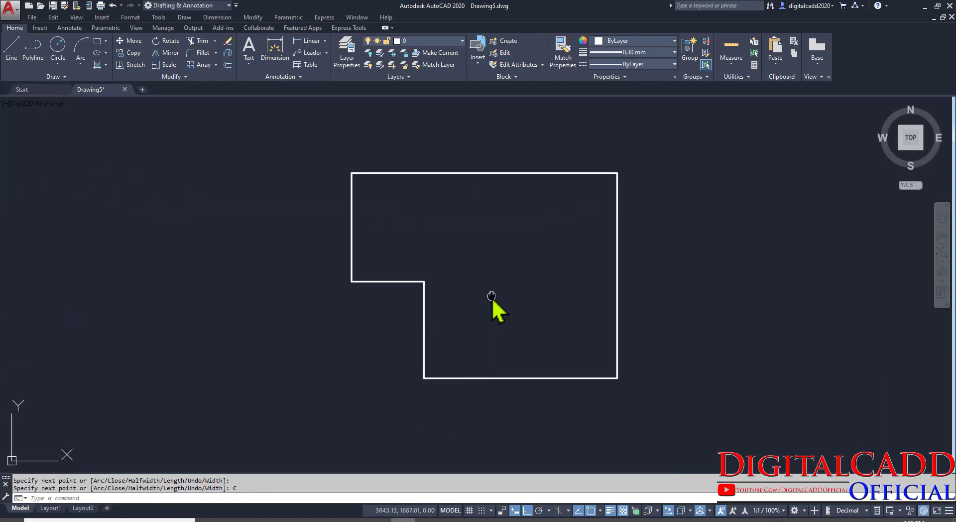
middle_click_drag(491, 297, 437, 315)
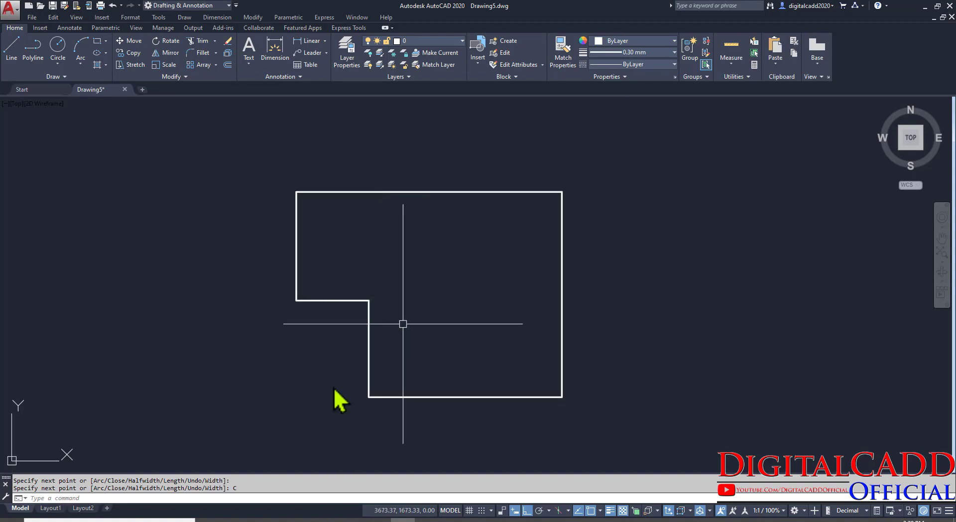
After checking the reference PDF, start a multiple fillet with radius 15 in AutoCAD and round the outline's upper-left corner.
left_click(281, 520)
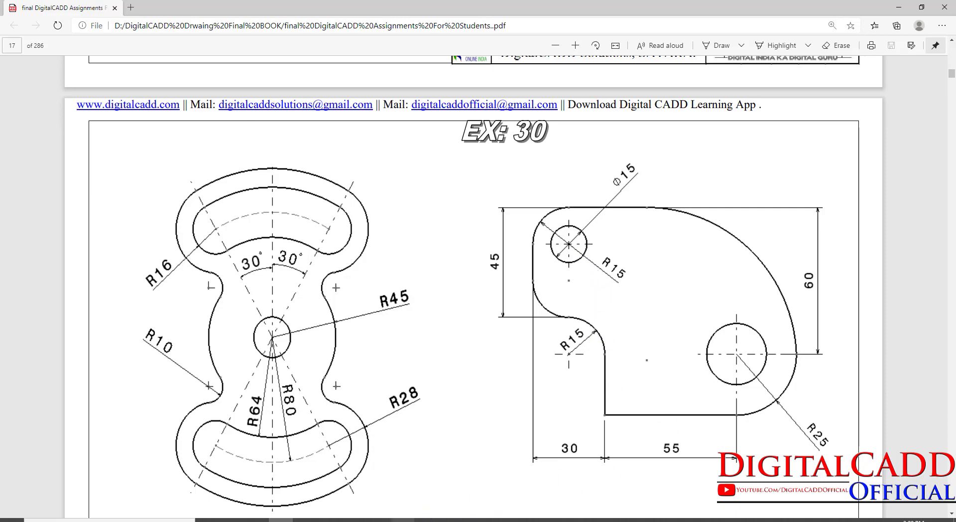
left_click(403, 520)
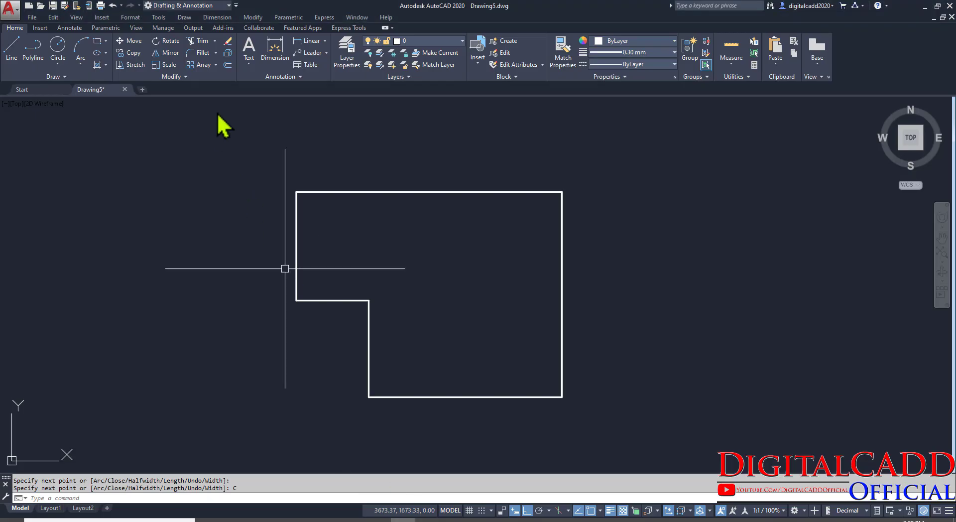
left_click(200, 56)
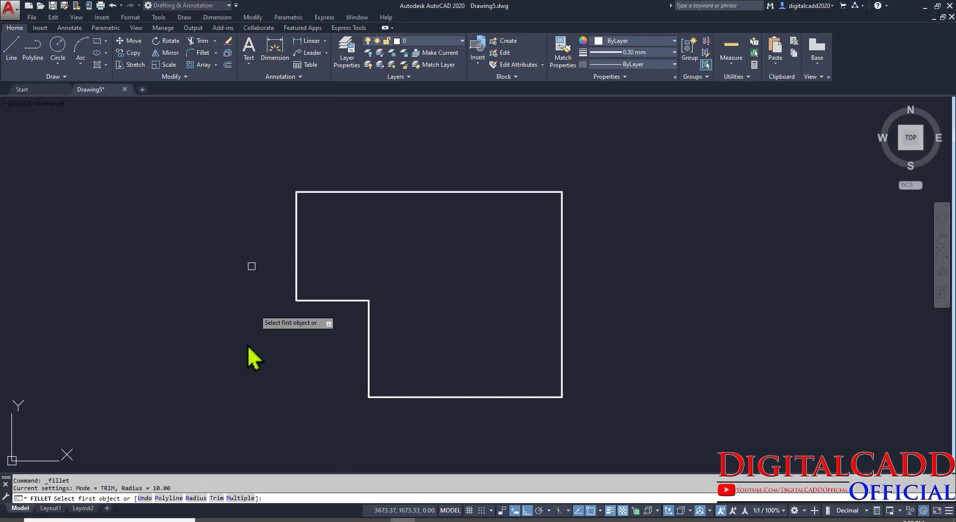
left_click(195, 498)
type("15")
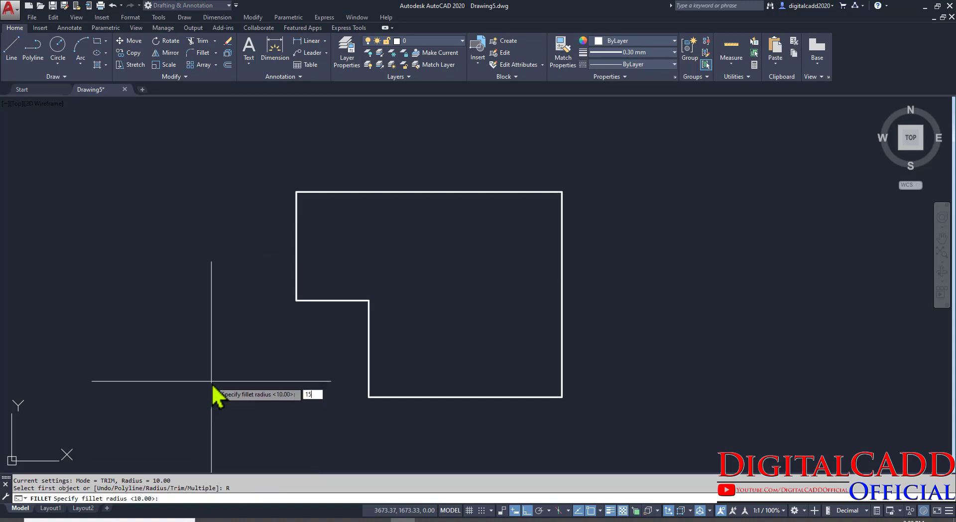
key("Return")
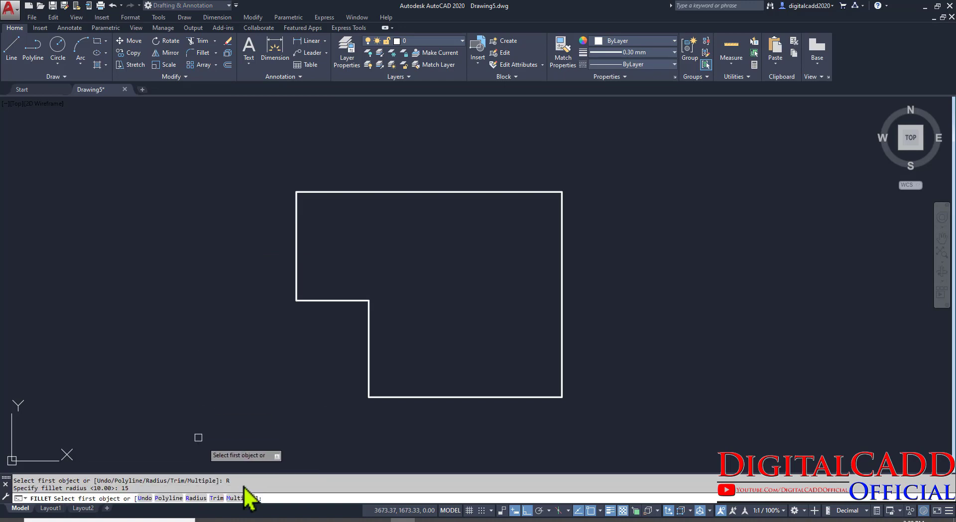
left_click(241, 498)
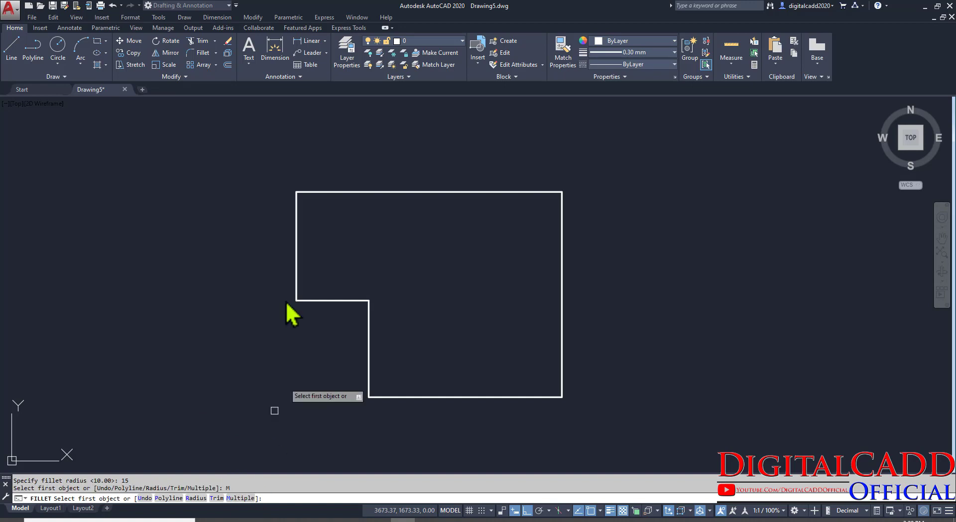
left_click(325, 192)
left_click(291, 222)
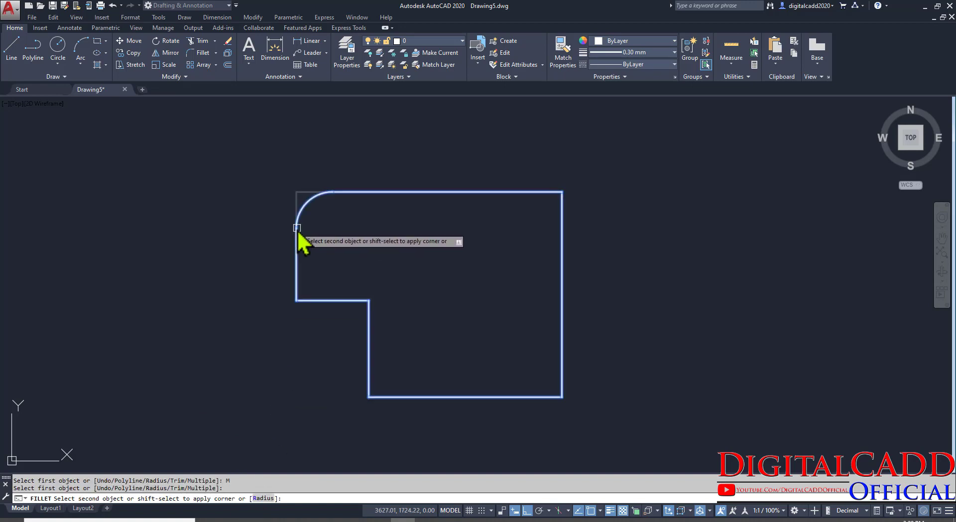
Fillet the outline's lower-left outer corner and the adjacent inner corner of the notch with the same 15 radius.
left_click(297, 277)
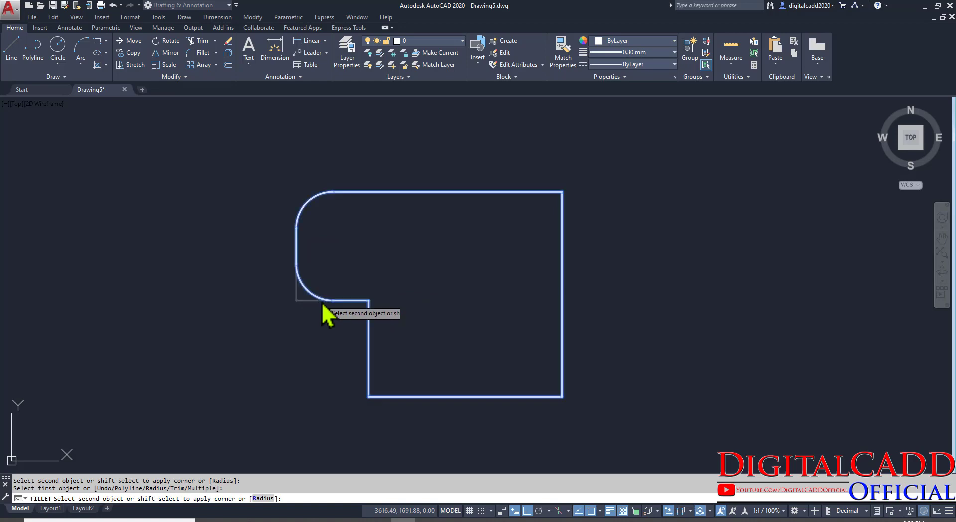
left_click(322, 301)
left_click(354, 302)
left_click(370, 324)
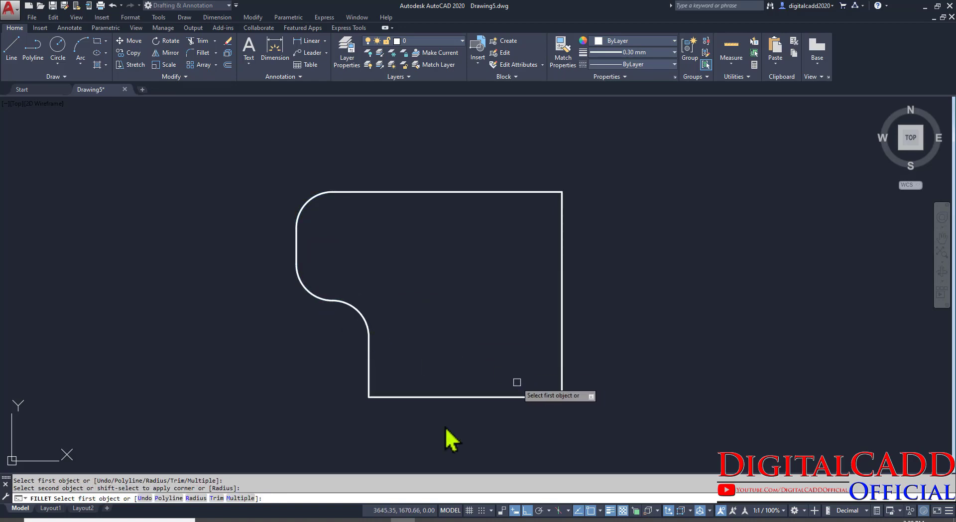
Check the reference PDF, return to AutoCAD and fillet the outline's lower-right corner with radius 25.
left_click(281, 520)
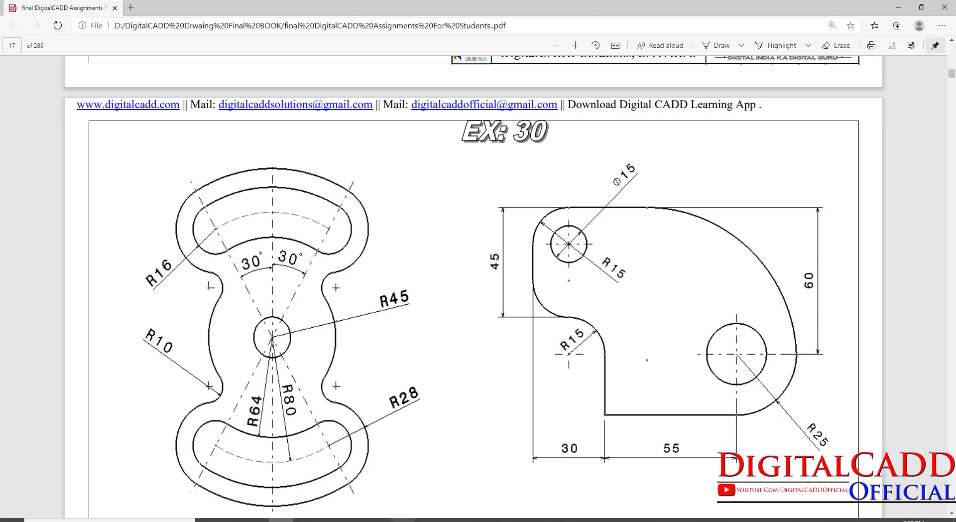
left_click(402, 520)
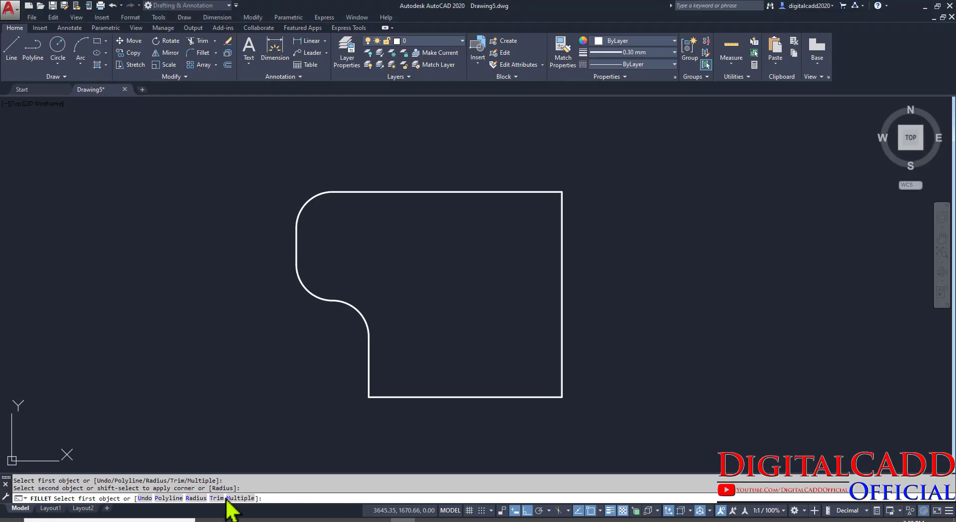
left_click(195, 498)
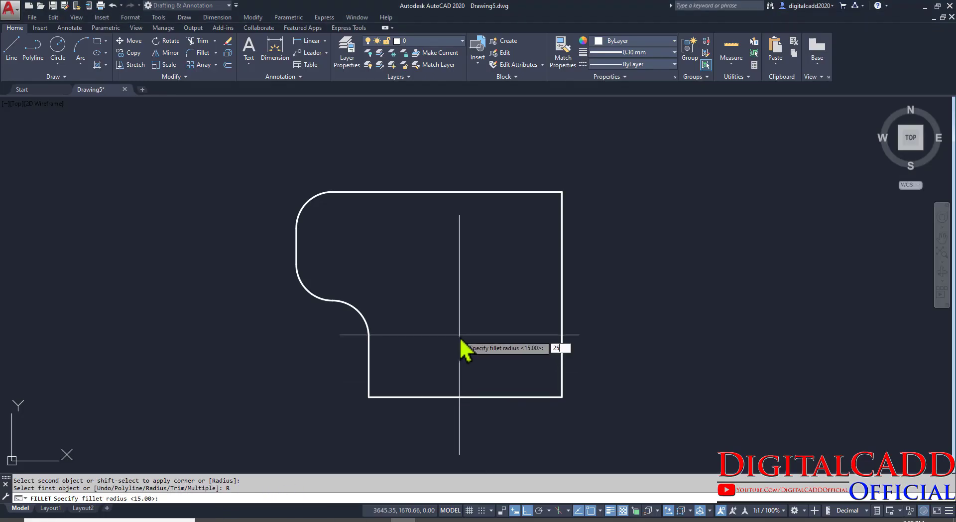
type("25")
key("Return")
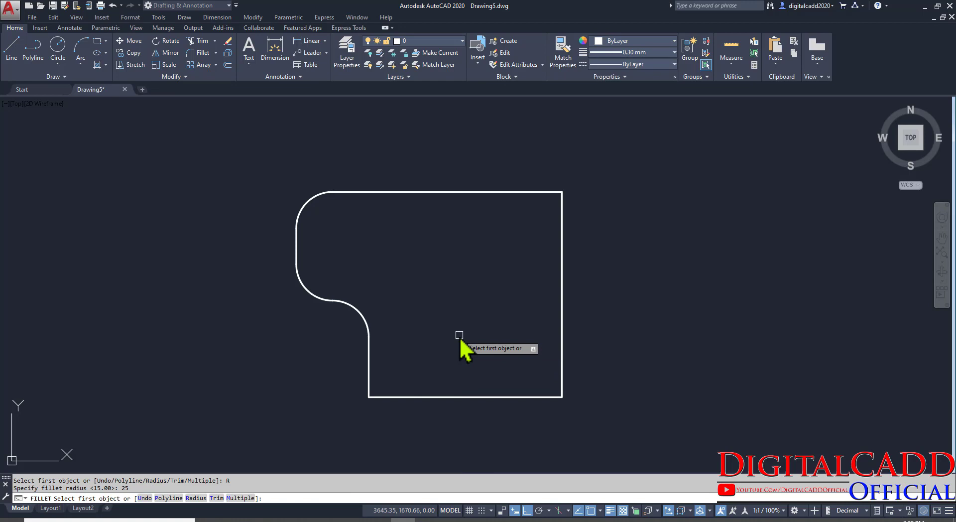
left_click(548, 397)
left_click(562, 330)
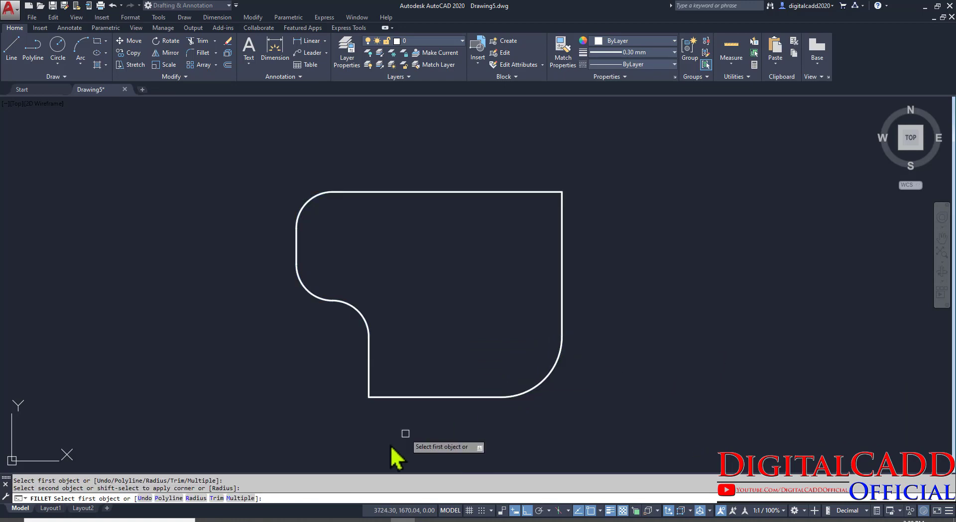
Check the reference PDF, return to AutoCAD, fillet the outline's upper-right corner with radius 60 and end the fillet command.
left_click(281, 519)
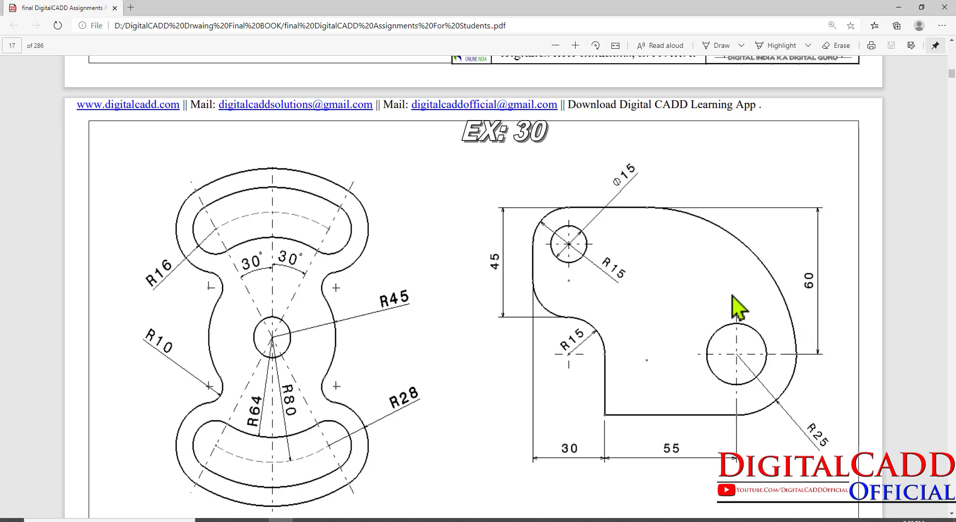
left_click(402, 519)
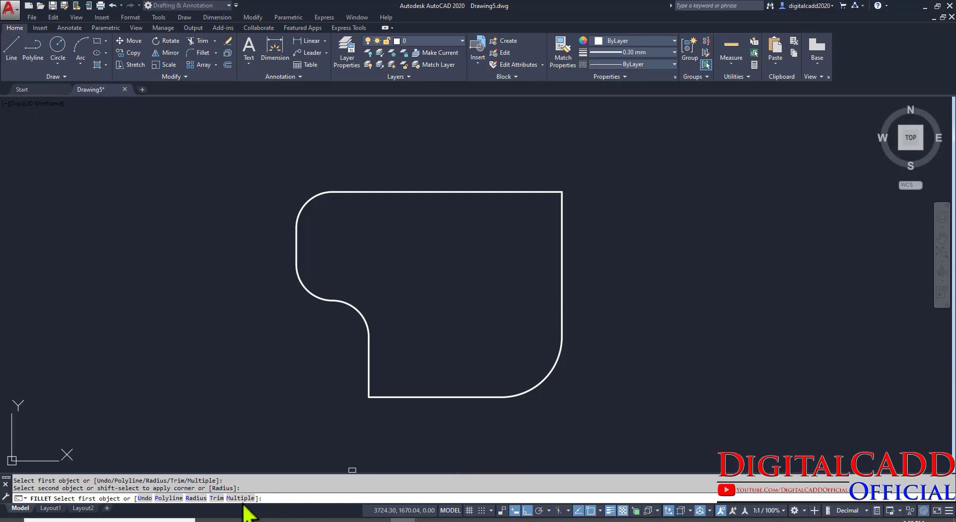
left_click(196, 498)
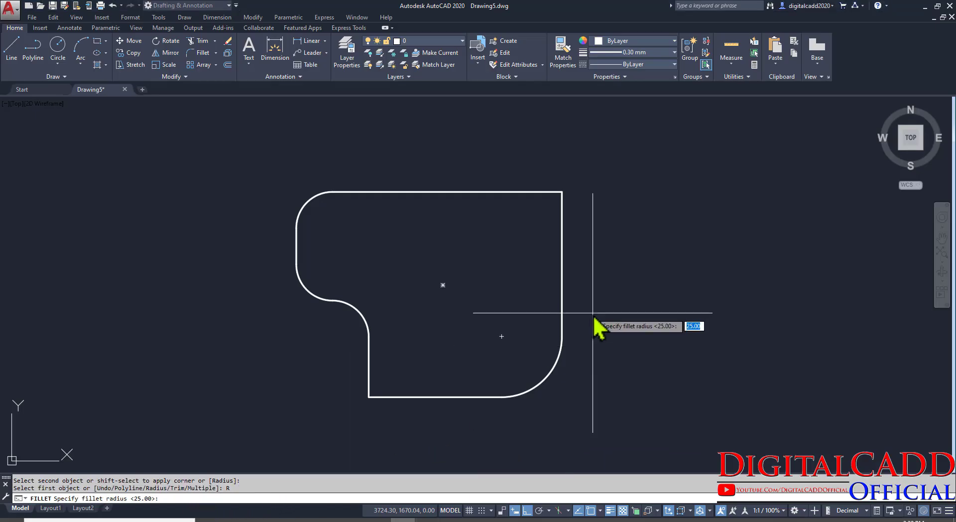
type("60")
key("Return")
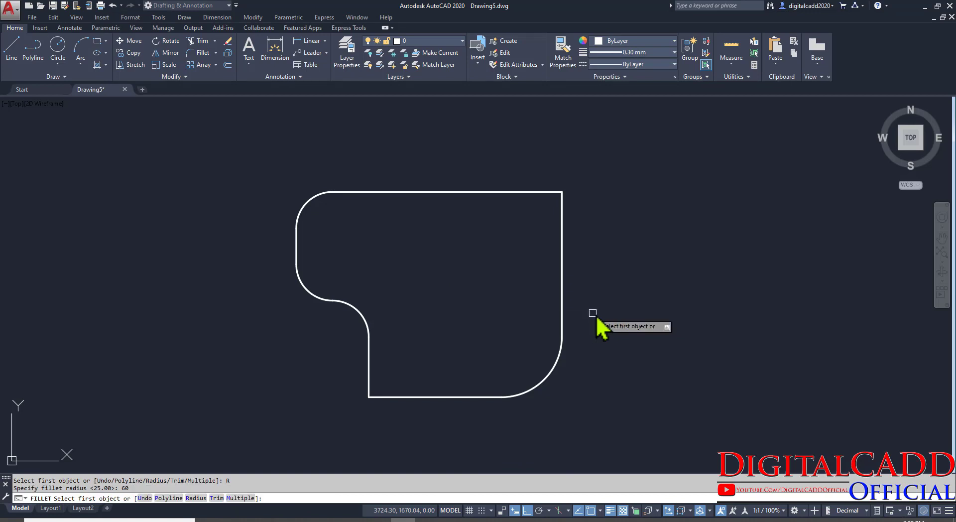
left_click(523, 194)
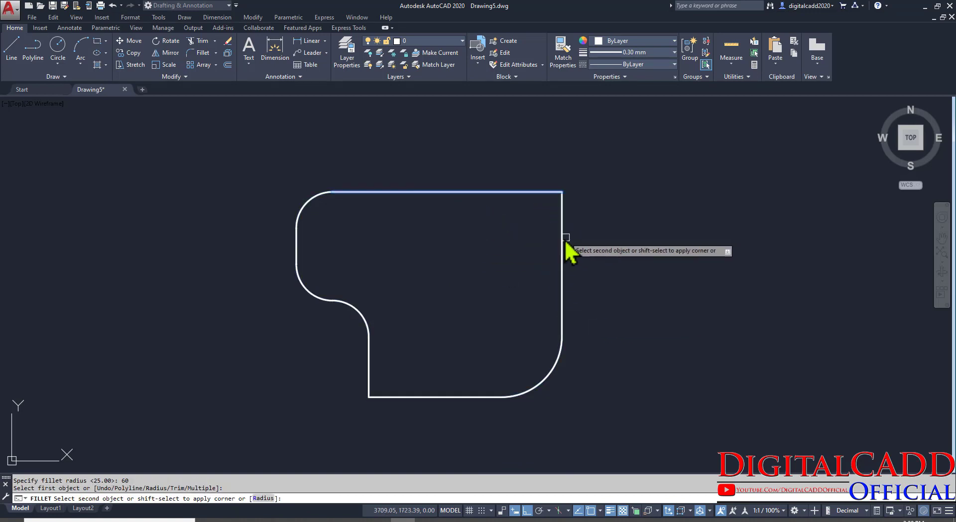
left_click(562, 241)
middle_click_drag(643, 356, 618, 340)
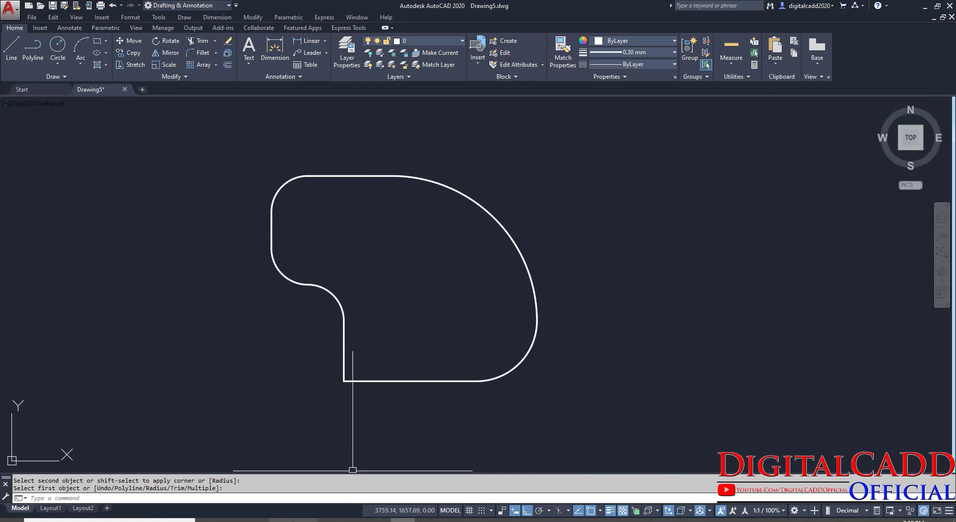
Examine the hole dimensions in the reference PDF and draw a 15 diameter circle in AutoCAD, centred on the upper-left fillet arc.
left_click(282, 520)
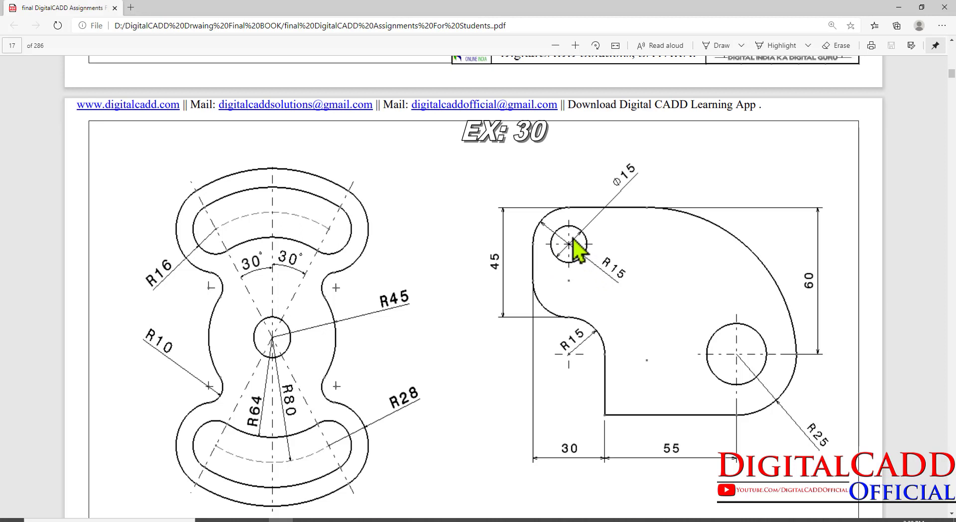
left_click_drag(510, 191, 616, 280)
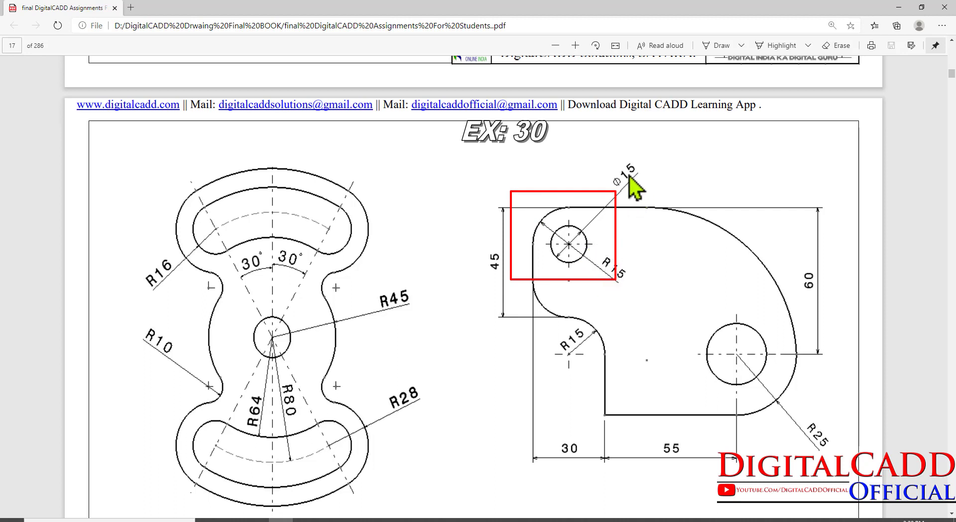
left_click_drag(607, 152, 641, 192)
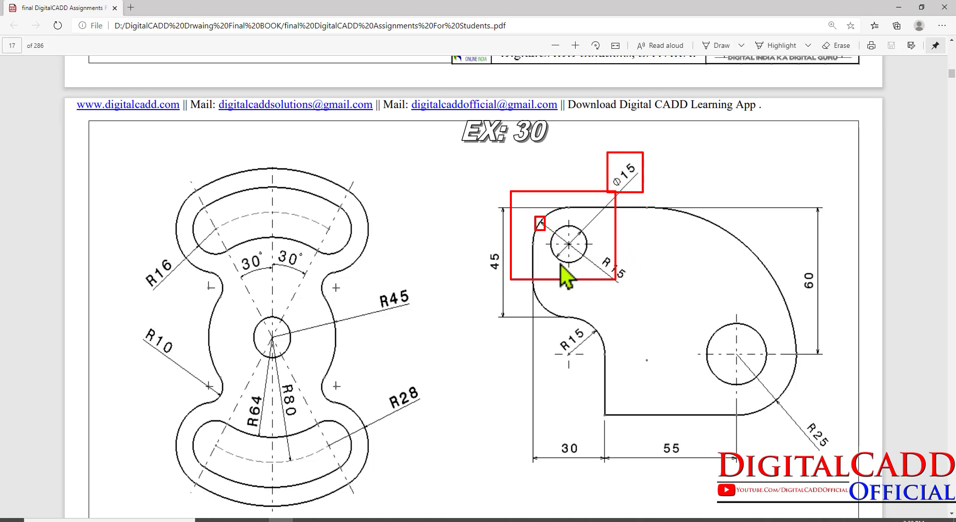
left_click_drag(801, 414, 841, 461)
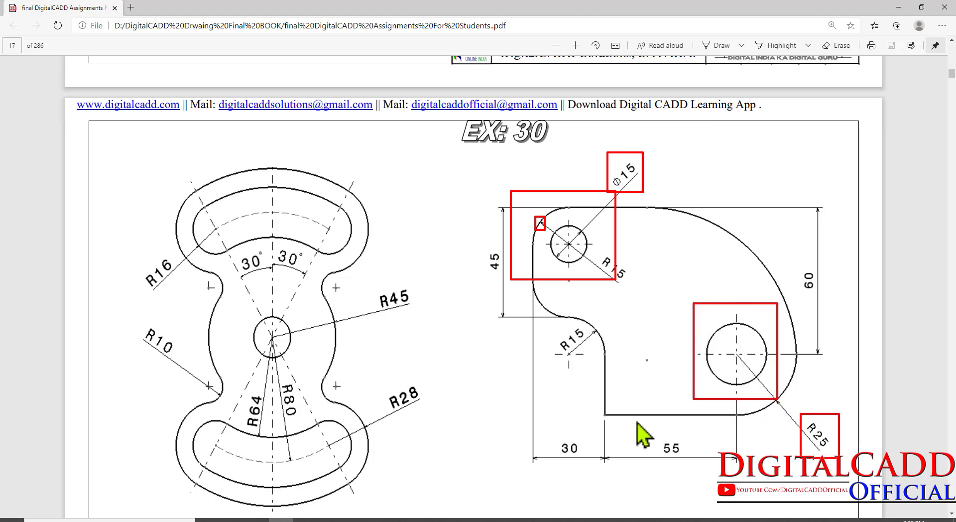
left_click(403, 520)
middle_click_drag(521, 384, 499, 384)
key("Return")
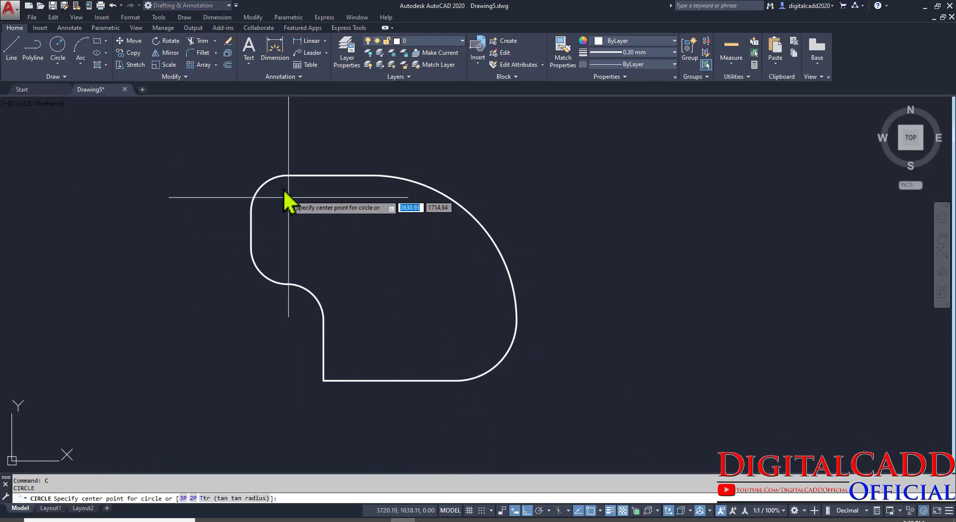
left_click(287, 211)
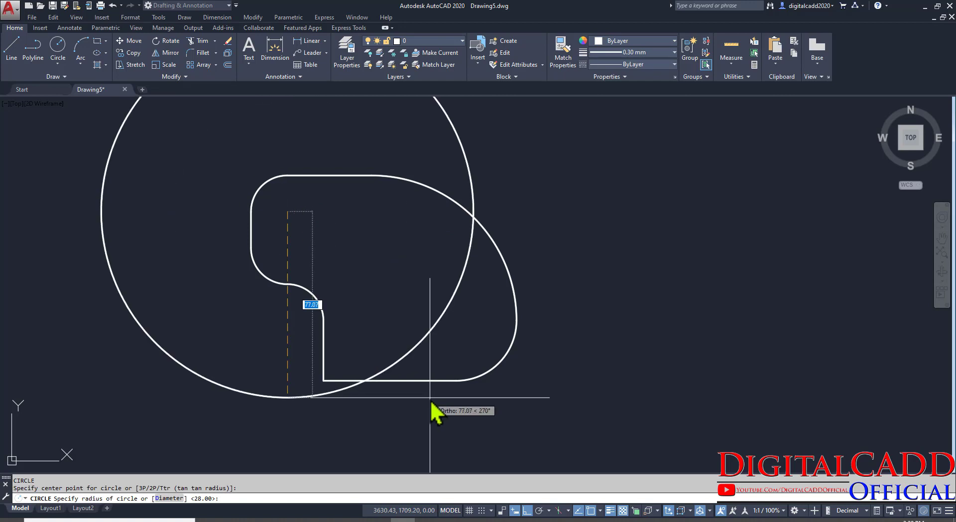
type("d")
key("Return")
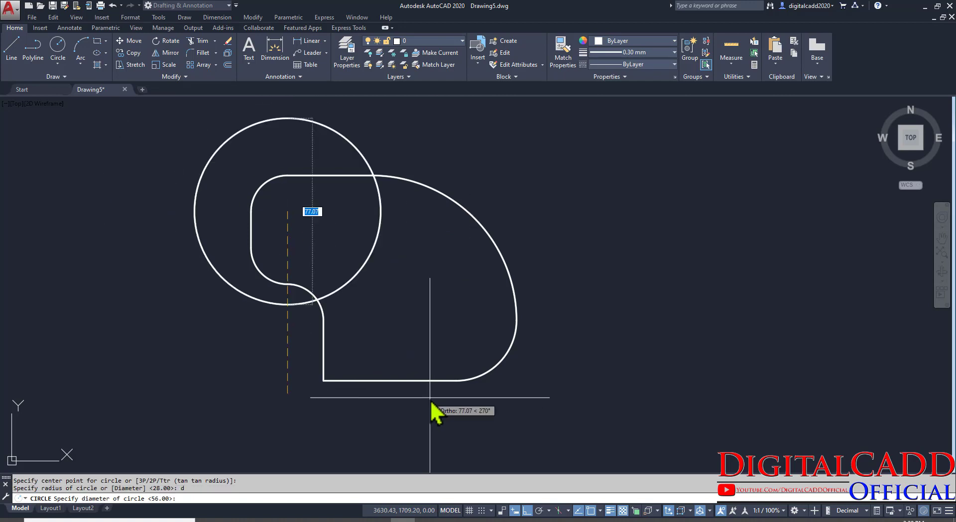
type("15")
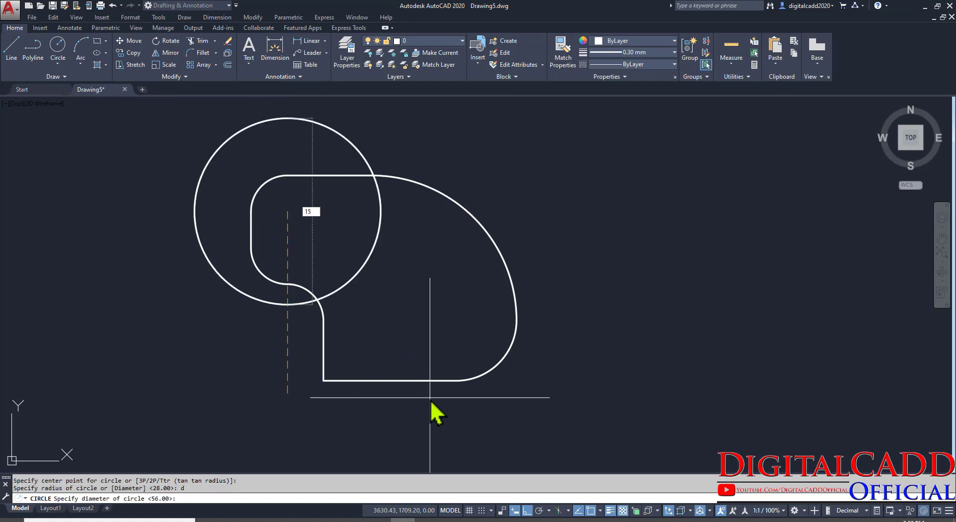
key("Return")
Draw a 25 diameter circle centred on the plate's lower-right fillet arc.
key("Return")
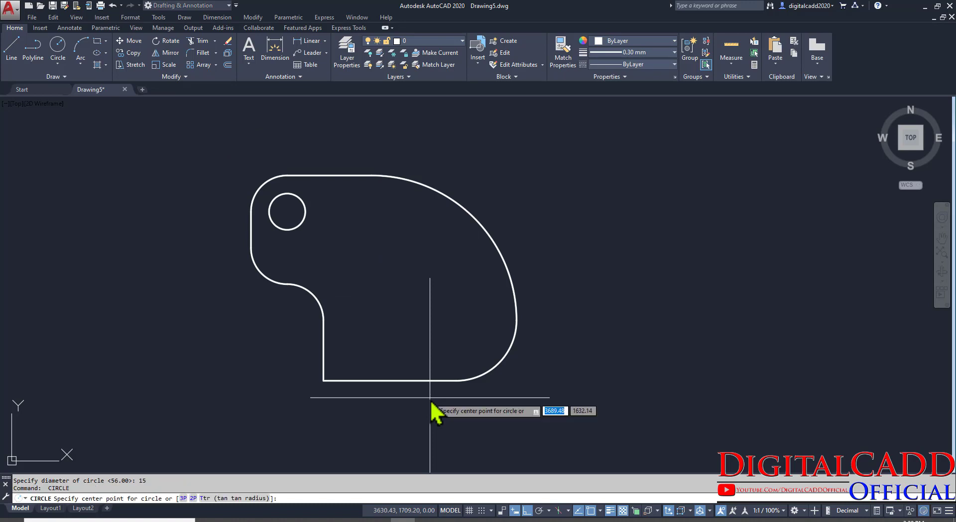
left_click(456, 320)
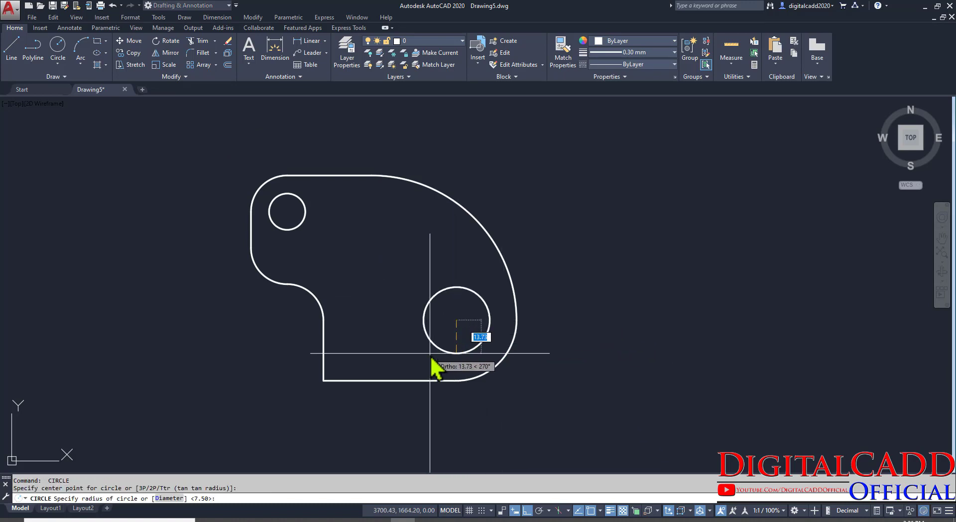
type("d")
key("Return")
type("25")
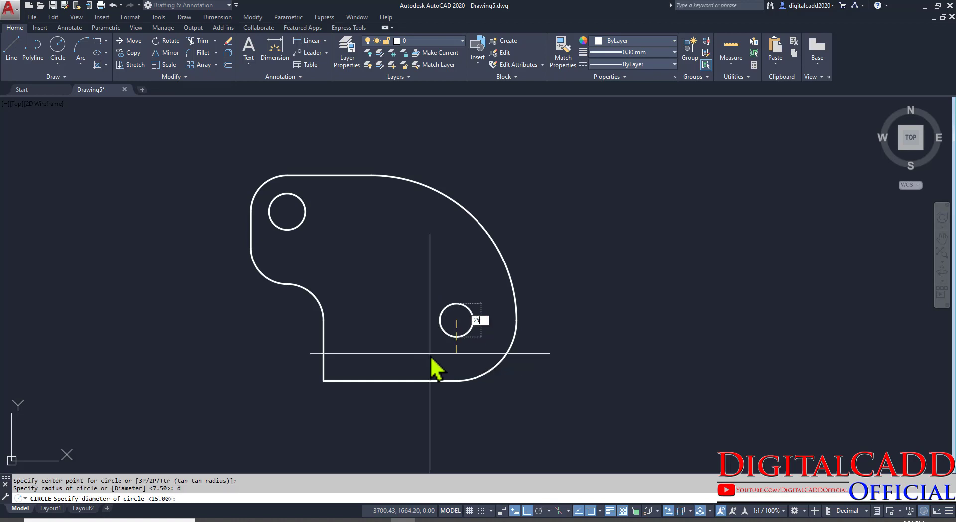
key("Return")
Review both parts together, compare them with exercise 30 in the reference PDF and return to AutoCAD.
scroll(426, 340, "down", 4)
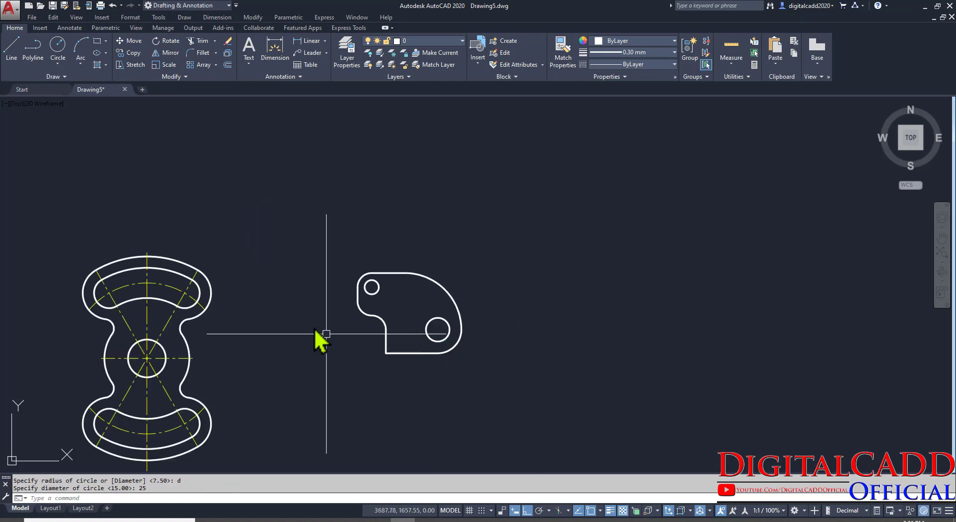
mouse_move(309, 328)
middle_mouse_down()
mouse_move(402, 289)
mouse_move(372, 284)
middle_mouse_up()
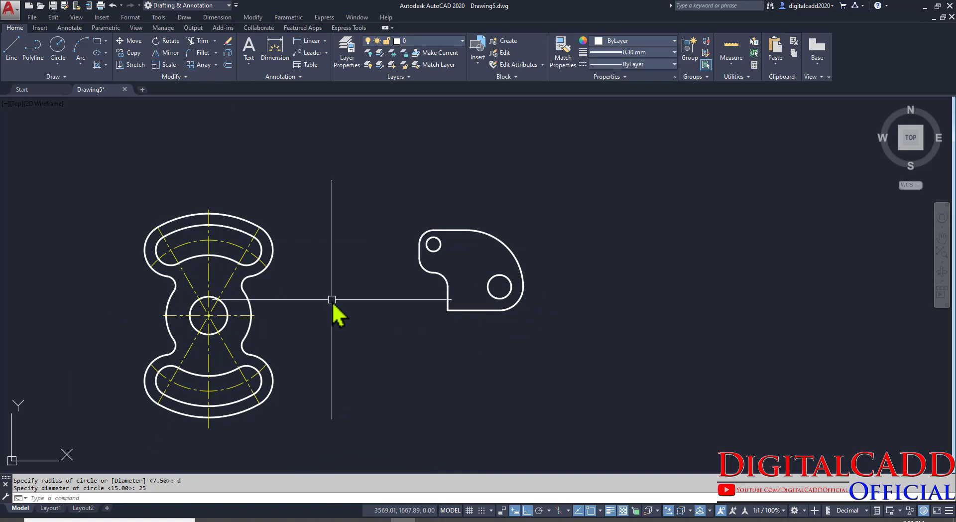
middle_click_drag(467, 349, 477, 338)
left_click(280, 520)
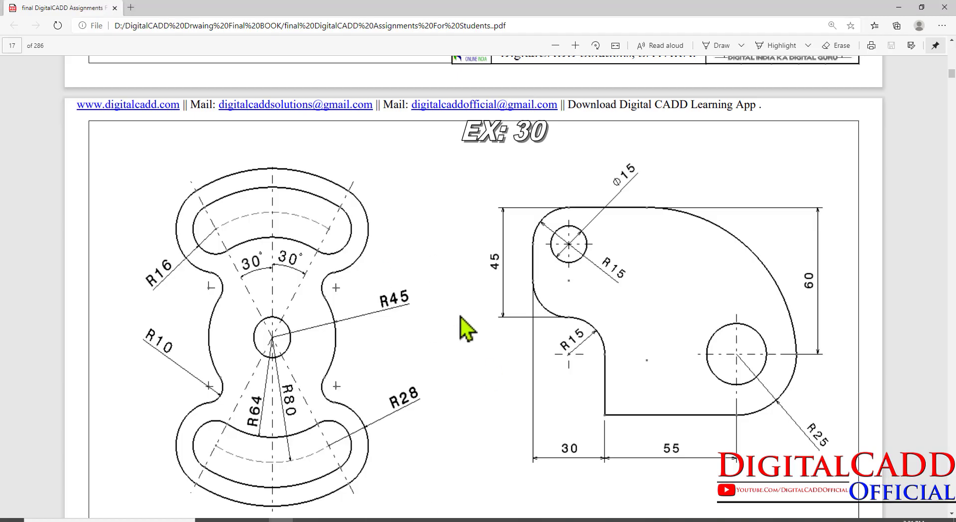
left_click(403, 519)
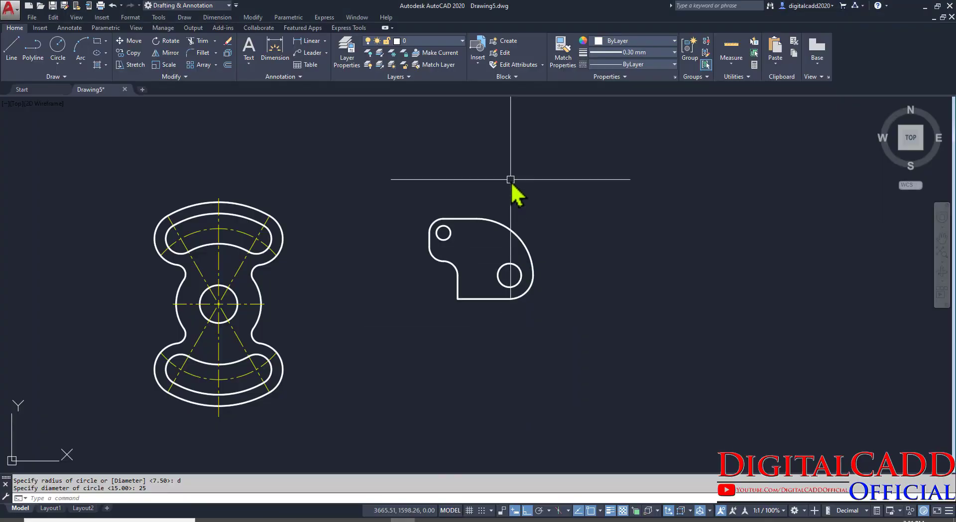
Set the current lineweight to ByLayer.
left_click(614, 53)
scroll(625, 149, "up", 5)
left_click(633, 61)
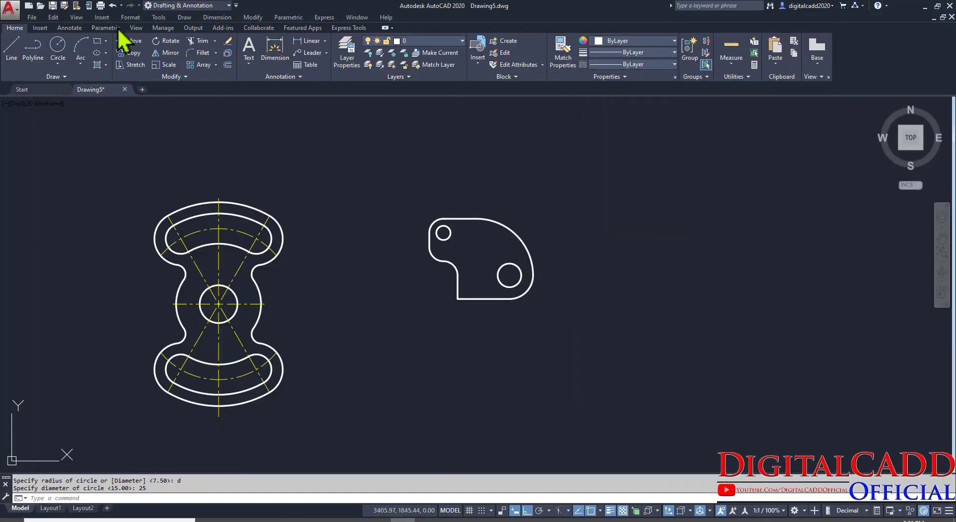
Try adding centre marks to the plate's two holes in the ByLayer colour, and undo both marks.
left_click(69, 28)
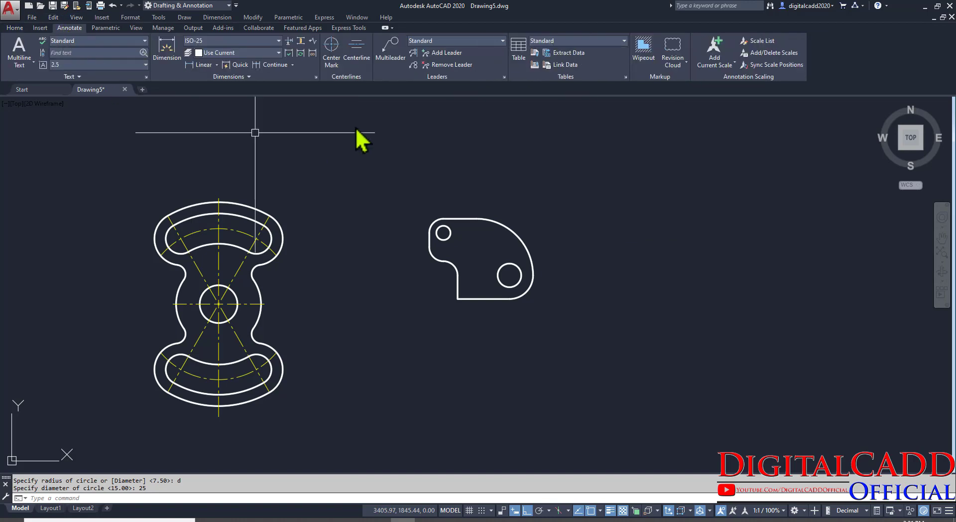
left_click(332, 50)
scroll(483, 234, "up", 4)
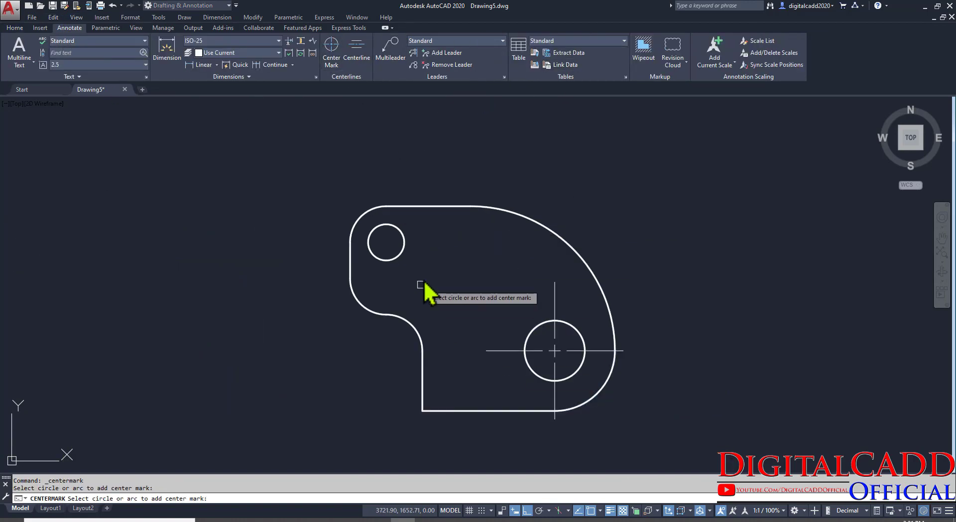
left_click(402, 238)
key("Return")
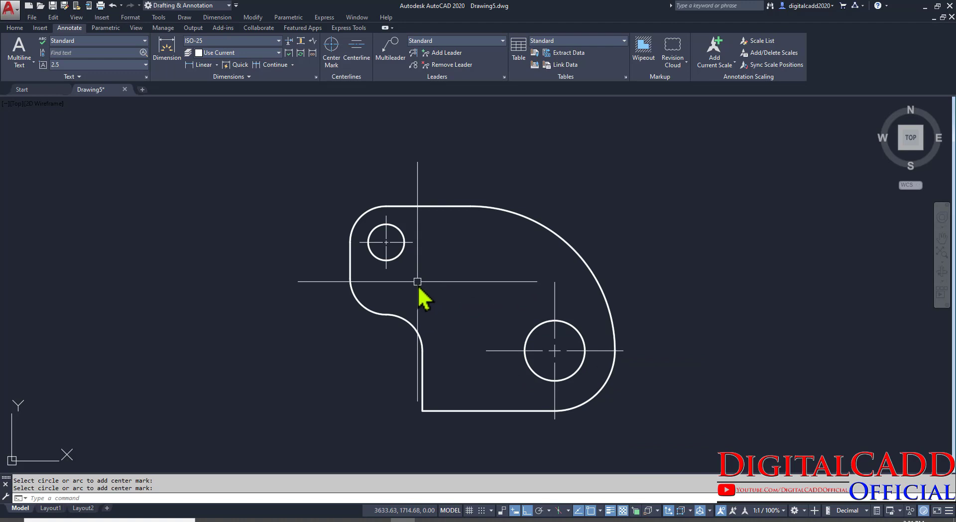
scroll(423, 296, "down", 4)
scroll(376, 122, "up", 4)
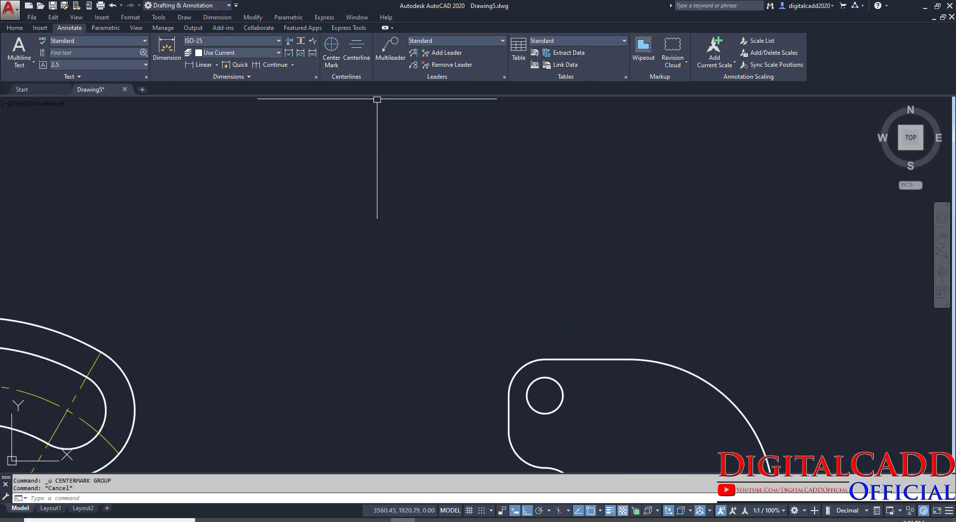
Set the current object colour to yellow and add centre marks to the plate's upper-left and lower-right holes.
left_click(12, 29)
left_click(633, 40)
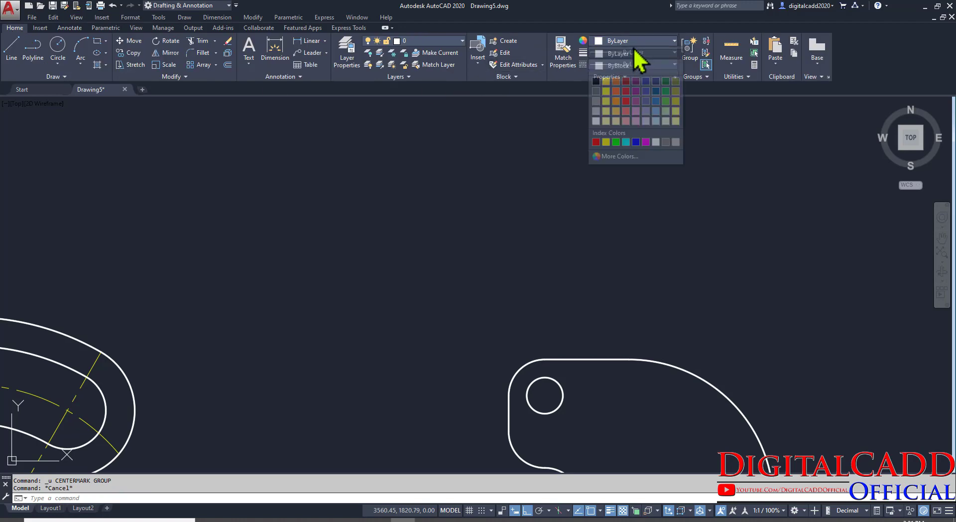
left_click(606, 142)
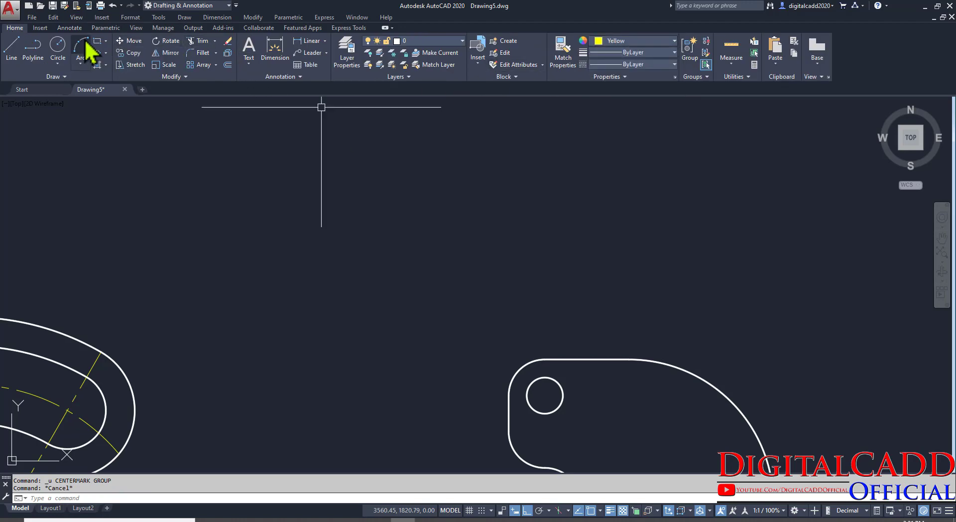
left_click(70, 28)
left_click(332, 50)
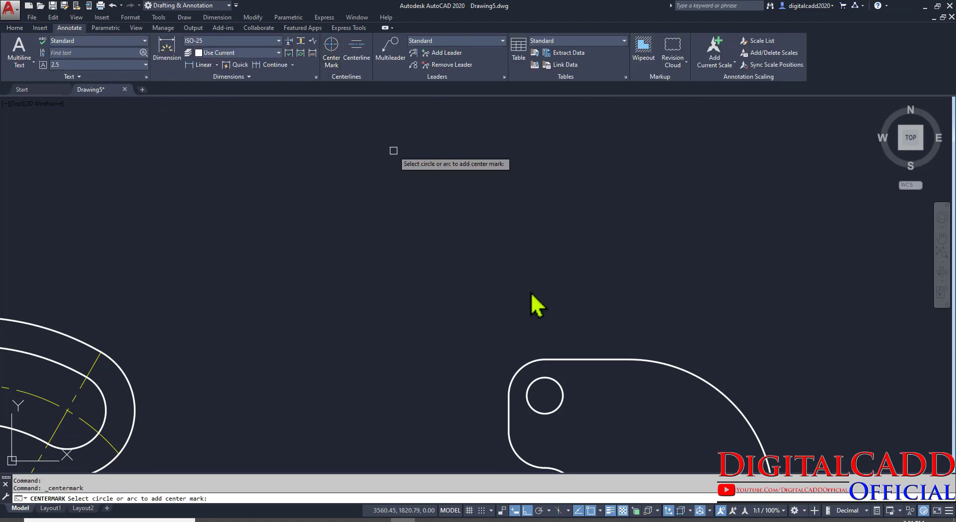
middle_click_drag(608, 404, 478, 321)
left_click(392, 288)
middle_click_drag(497, 393, 420, 283)
left_click(553, 351)
middle_click_drag(403, 396, 471, 407)
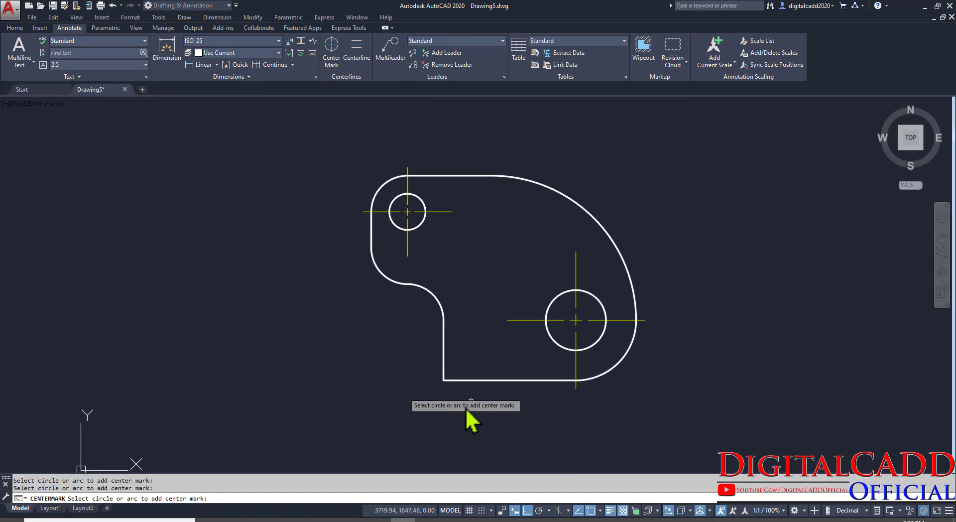
Check the reference PDF, return to AutoCAD and add a centre mark to the plate's concave fillet arc, ending the command.
key("alt+Tab")
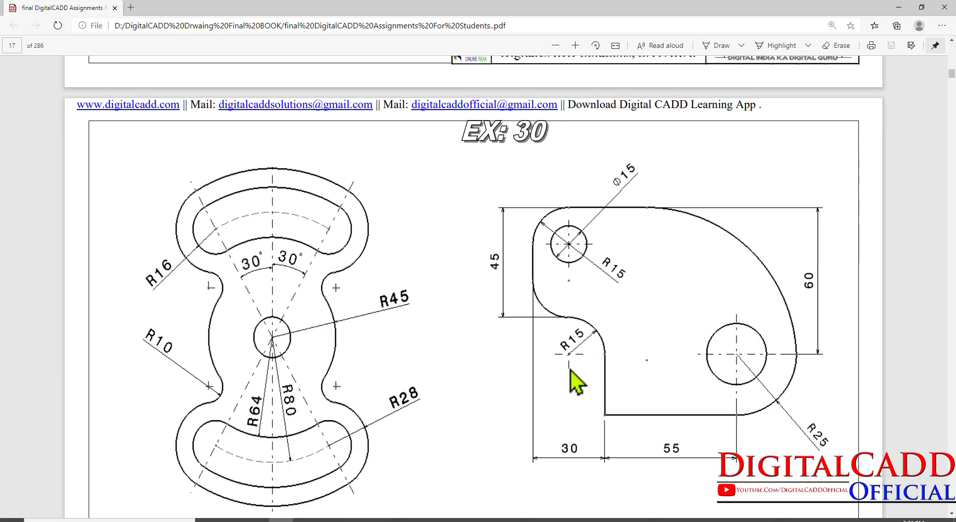
key("alt+Tab")
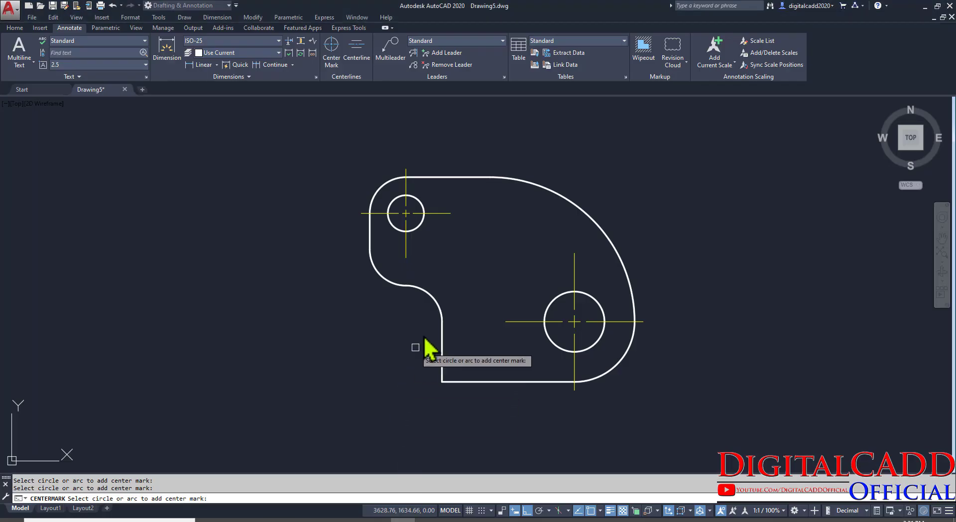
key("Return")
mouse_move(483, 377)
middle_mouse_down()
mouse_move(636, 336)
mouse_move(504, 363)
mouse_move(579, 356)
middle_mouse_up()
scroll(571, 341, "down", 2)
middle_click_drag(316, 362, 439, 310)
middle_click_drag(483, 383, 467, 370)
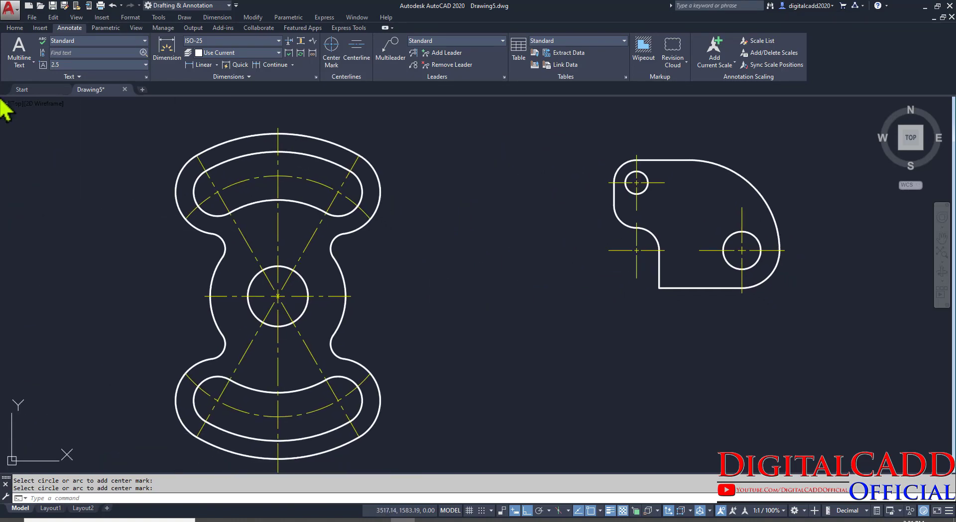
Set the current object colour to cyan for the dimensions.
left_click(14, 28)
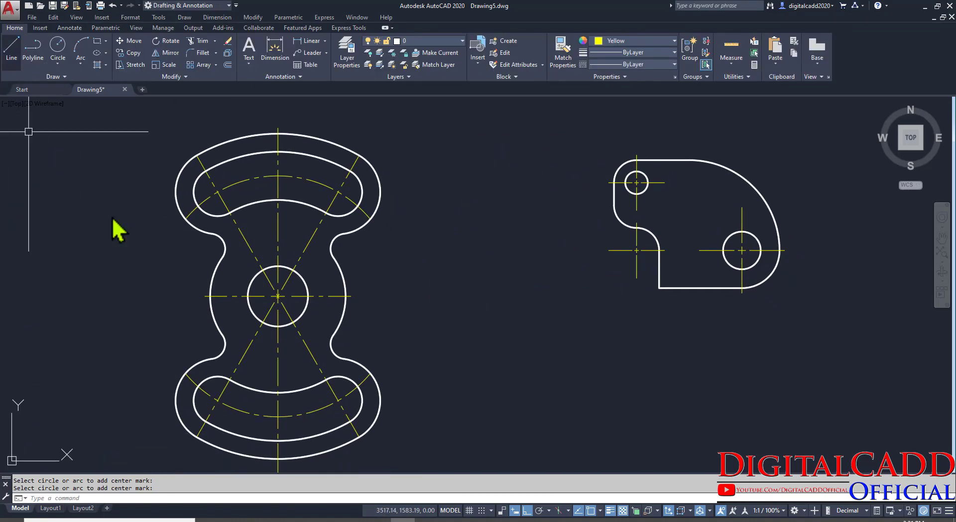
left_click(671, 40)
left_click(626, 142)
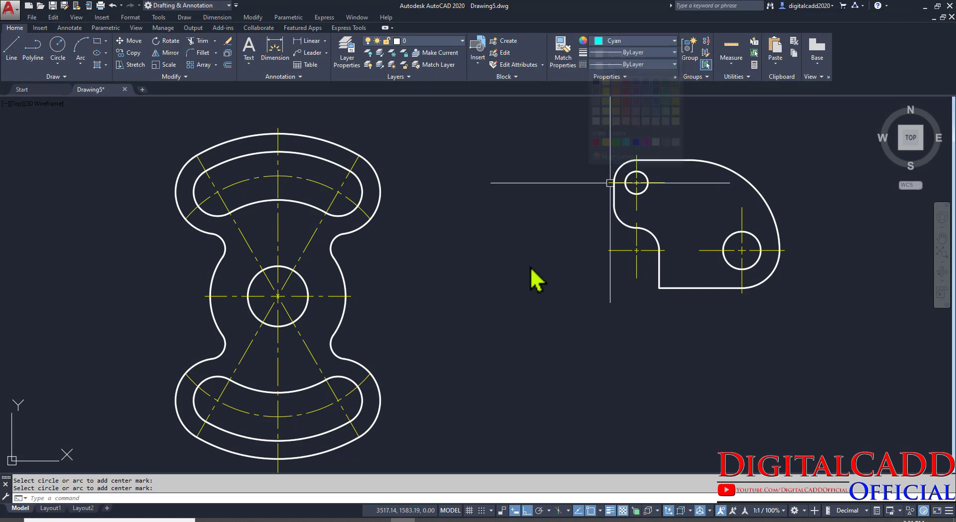
middle_click_drag(403, 300, 427, 289)
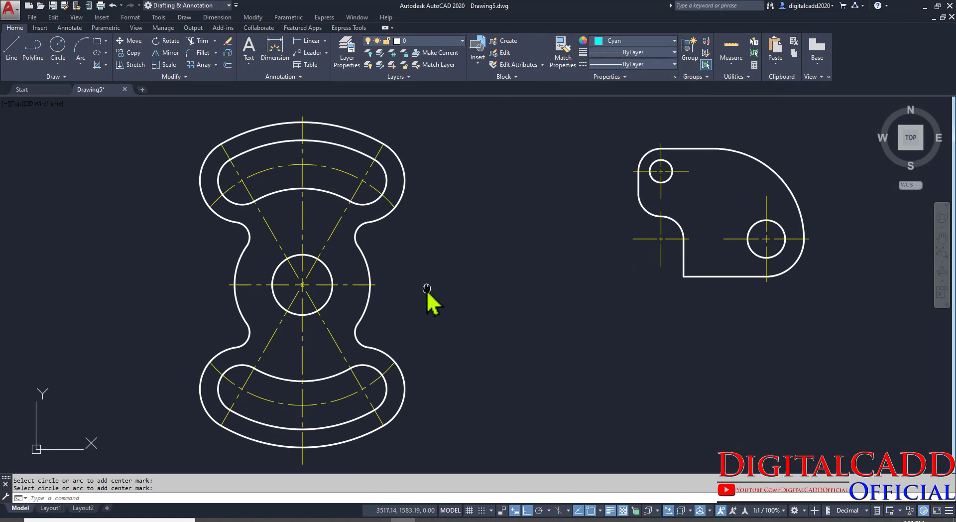
Consult the radii in the reference PDF and add a radius dimension to the slotted part's central circle in AutoCAD.
left_click(325, 40)
left_click(319, 142)
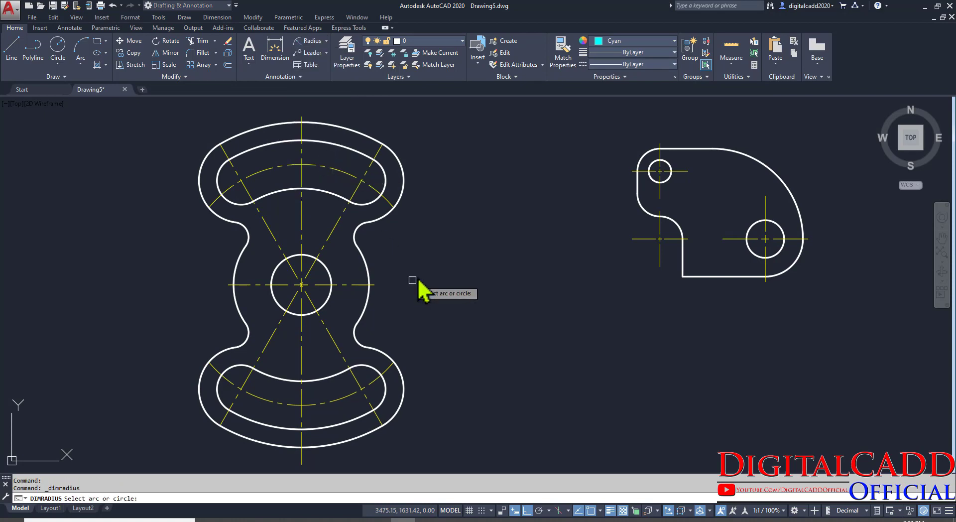
middle_click_drag(418, 281, 428, 332)
middle_click_drag(354, 319, 398, 237)
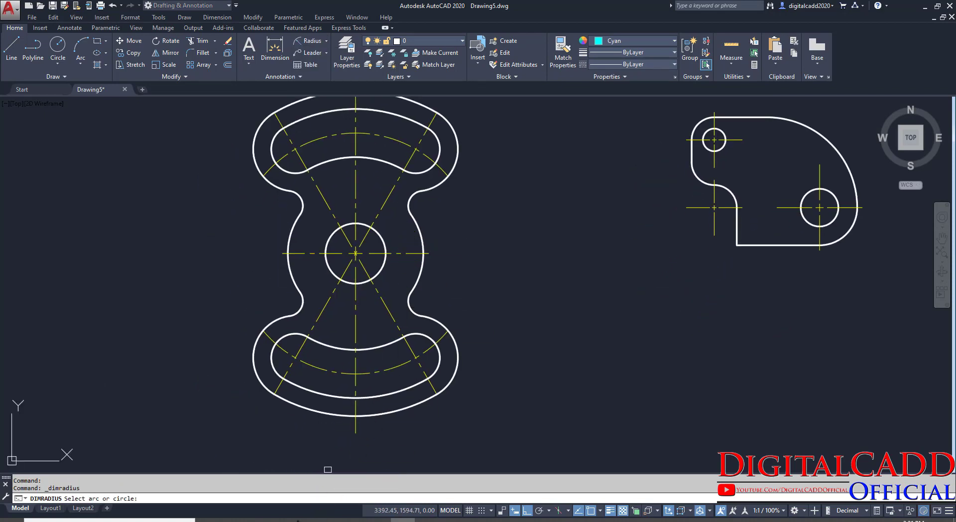
key("alt+Tab")
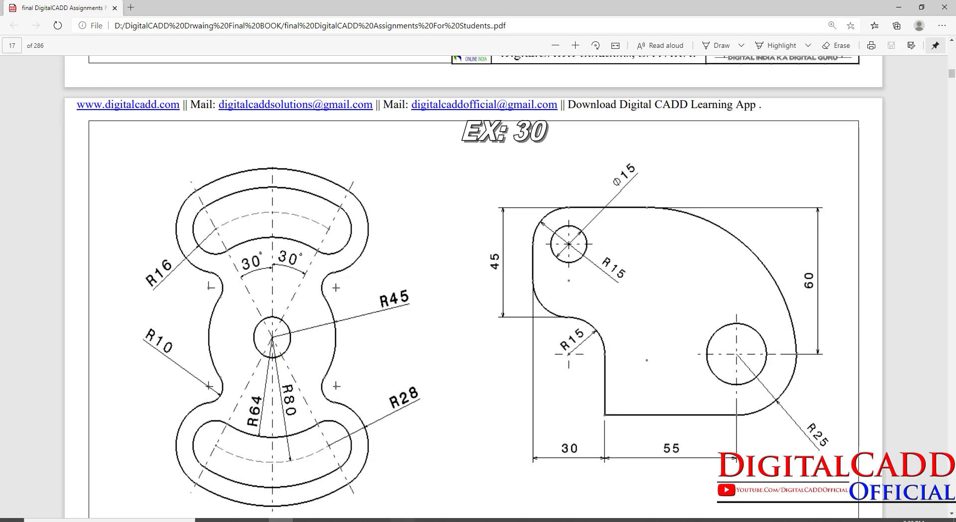
key("alt+Tab")
left_click(386, 256)
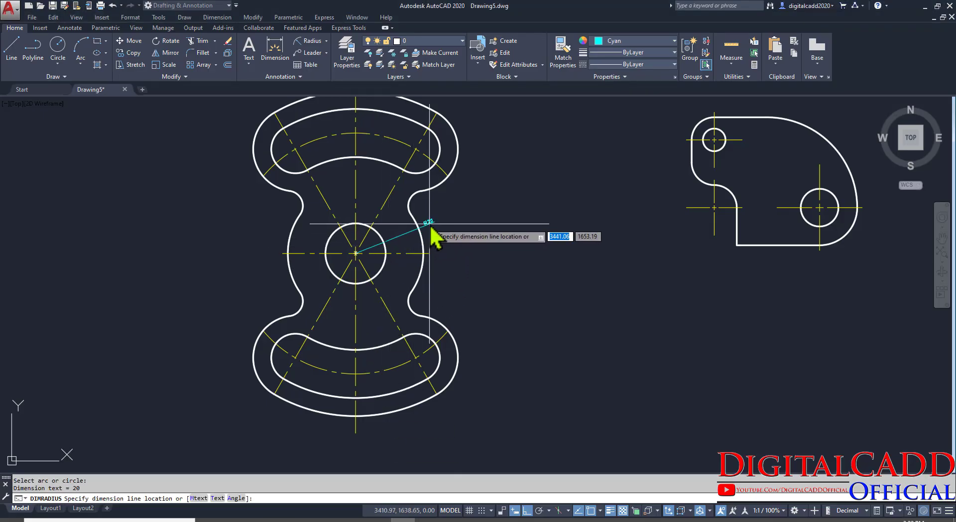
left_click(429, 224)
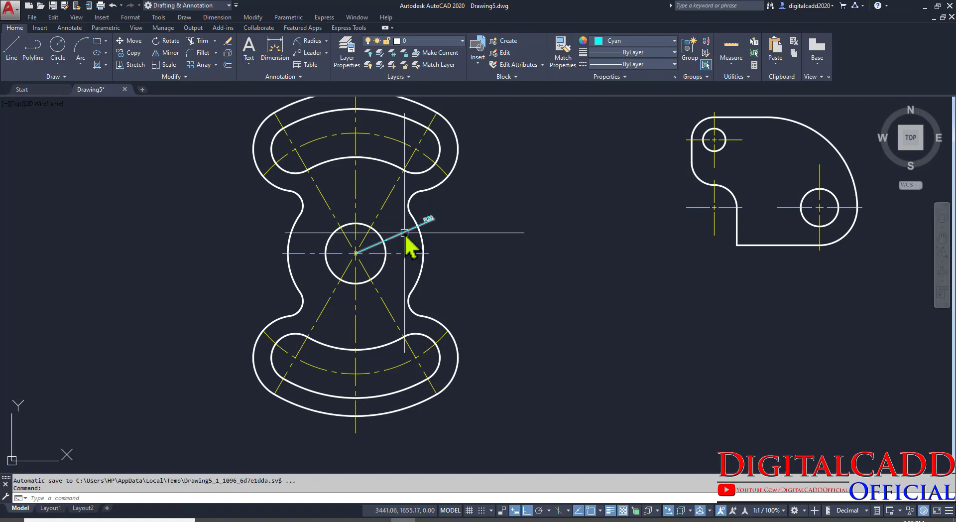
Add a radius dimension to the large side arc on the right of the slotted part's waist.
scroll(405, 233, "up", 2)
middle_click_drag(398, 323, 373, 381)
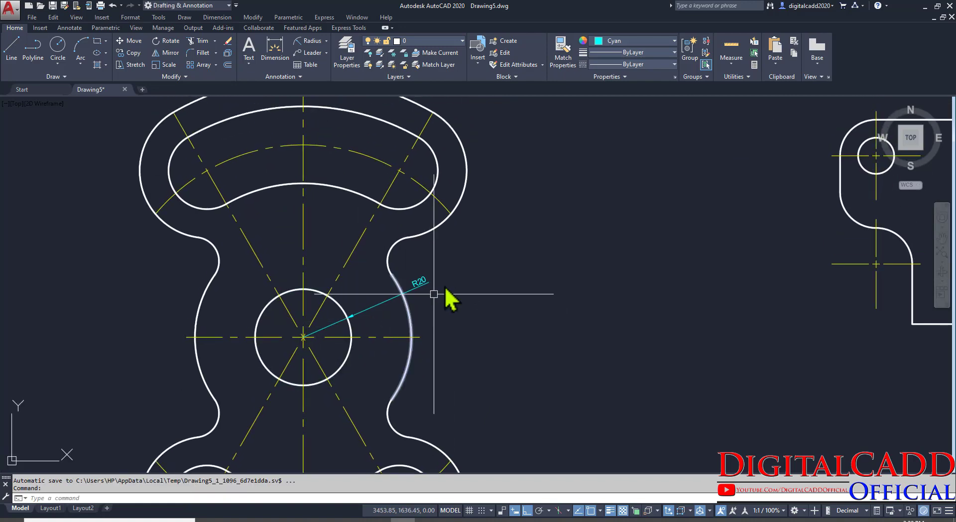
scroll(306, 311, "up", 2)
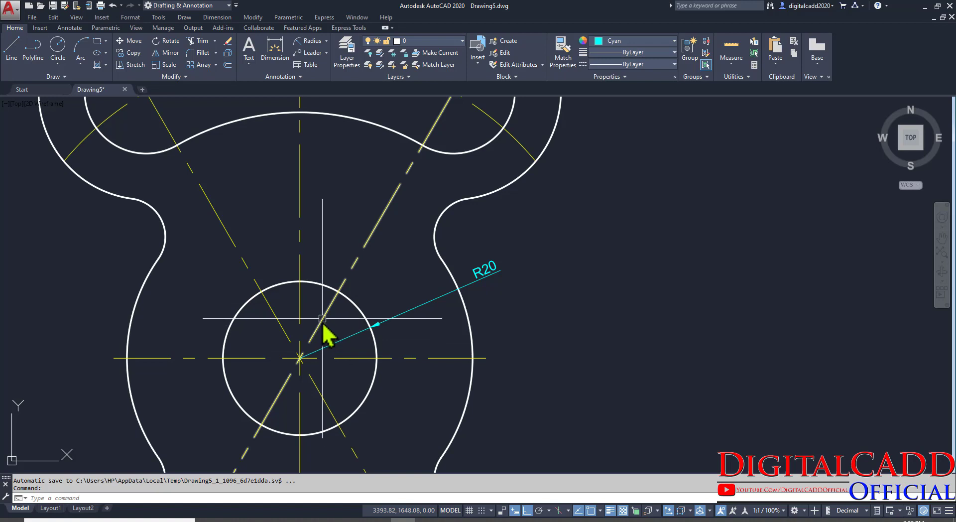
key("Return")
left_click(470, 319)
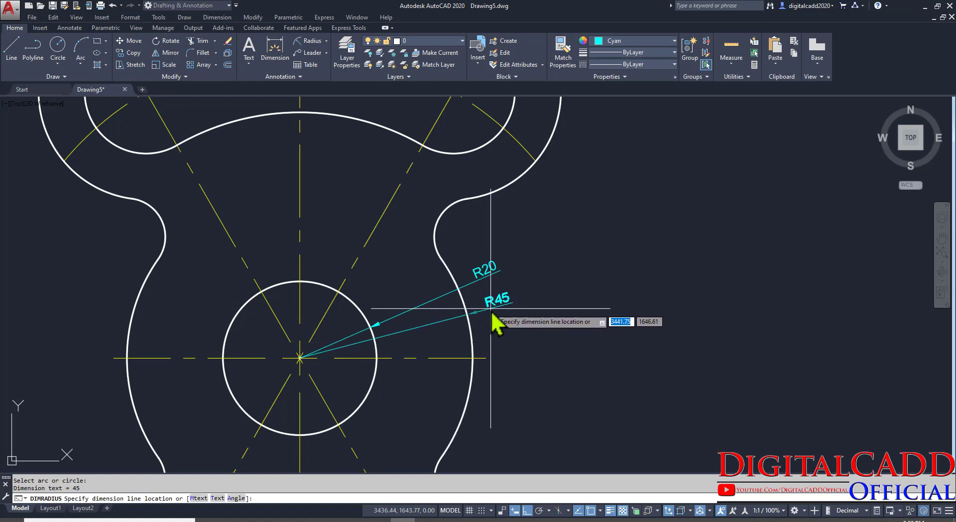
left_click(491, 309)
Add a radius dimension to the inner arc of the slotted part's lower slot.
middle_click_drag(524, 373, 457, 236)
scroll(457, 237, "down", 2)
middle_click_drag(355, 357, 413, 299)
key("Return")
left_click(348, 320)
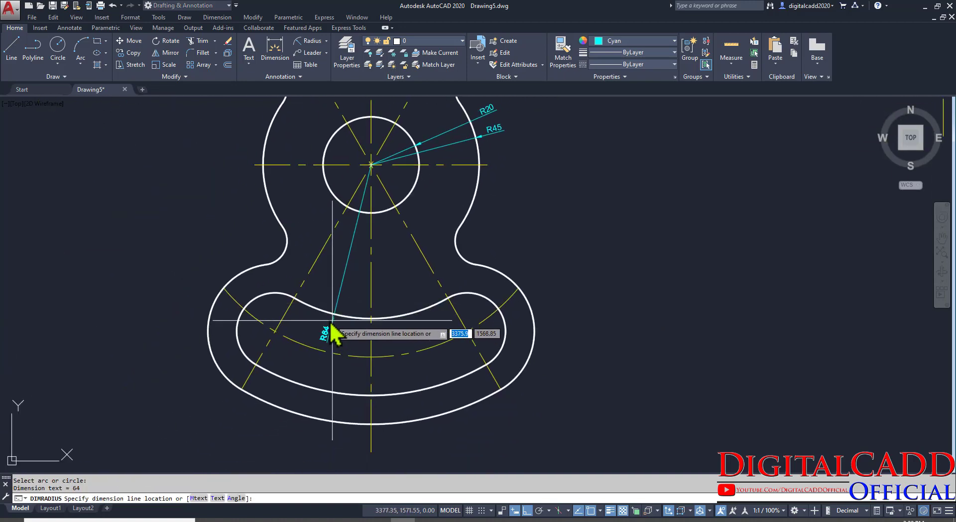
left_click(324, 333)
Try a radius dimension on the lower slot's centreline arc and undo it.
key("Return")
left_click(345, 356)
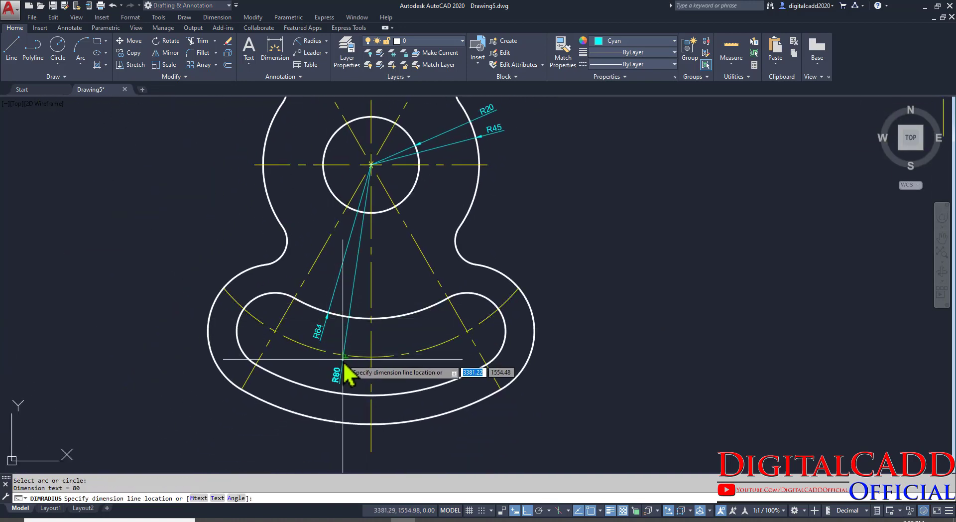
left_click(344, 333)
key("ctrl+z")
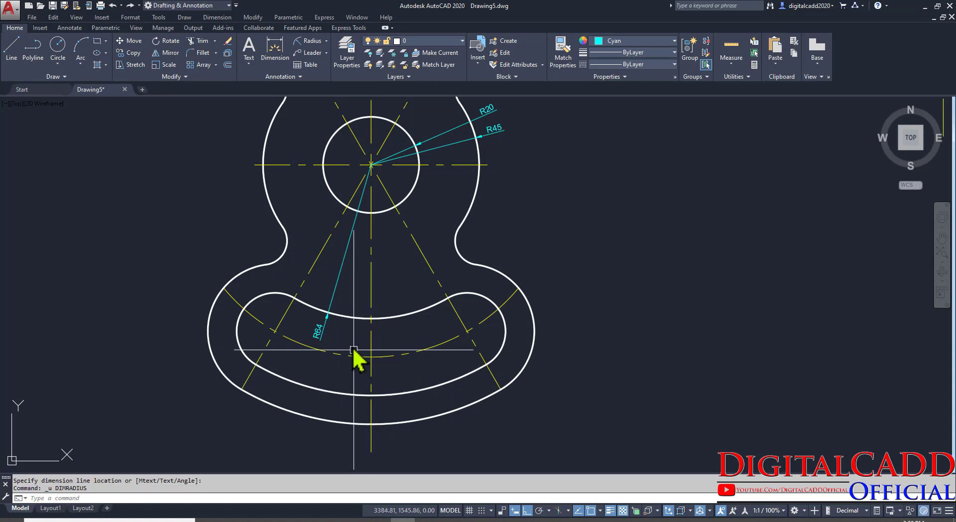
Dimension the radius of the lower slot's yellow centreline arc, placing the text just below the arc.
left_click(311, 41)
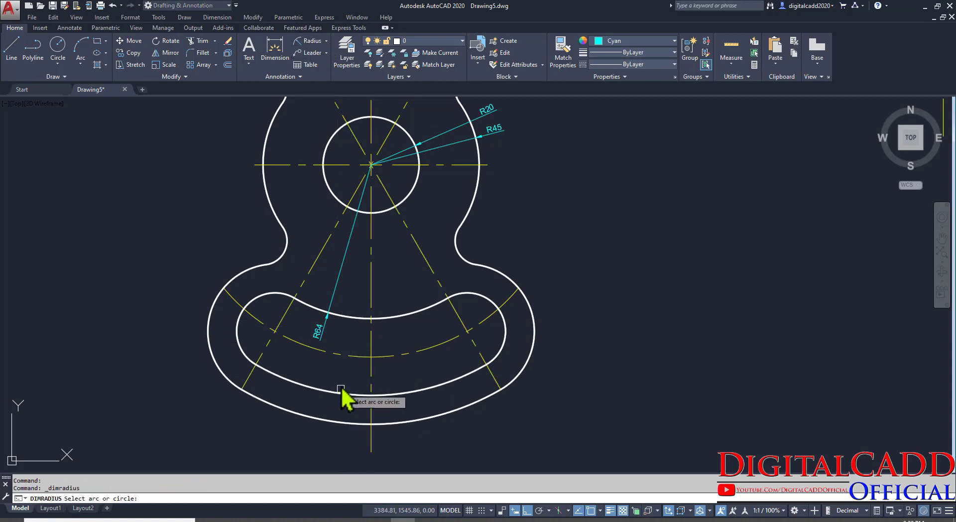
left_click(343, 358)
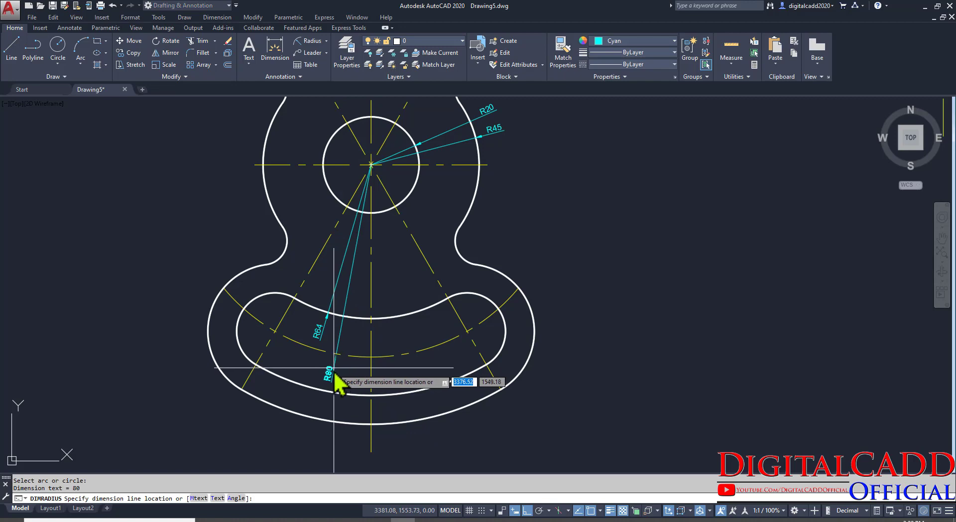
middle_click_drag(391, 344, 475, 506)
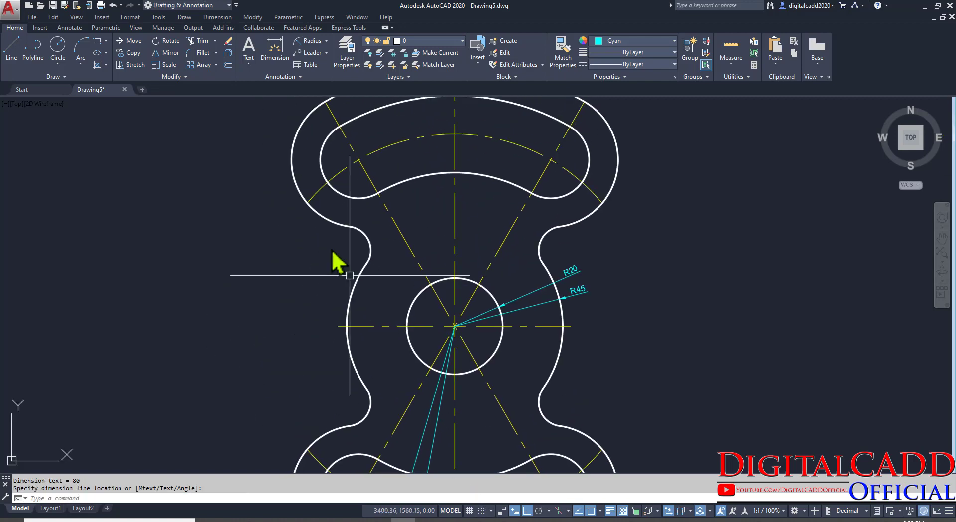
Add radius dimensions to the upper slot's left end arc and the outer profile arc around it.
middle_click_drag(339, 176, 361, 243)
scroll(361, 241, "up", 2)
key("Return")
left_click(337, 240)
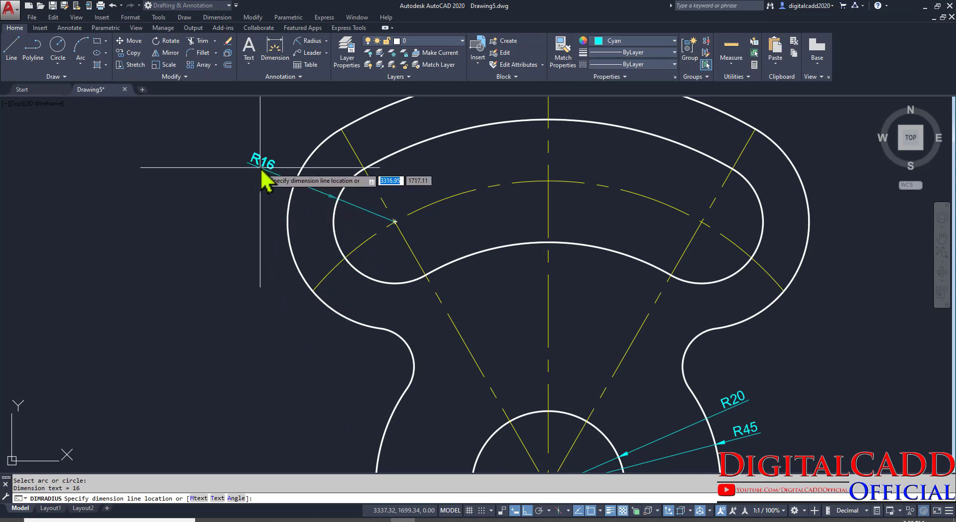
left_click(264, 170)
key("Return")
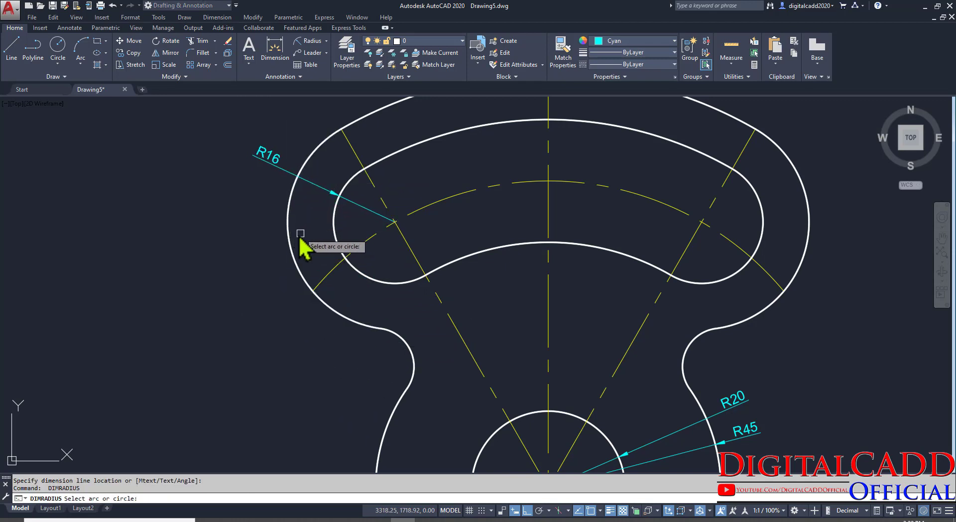
left_click(291, 239)
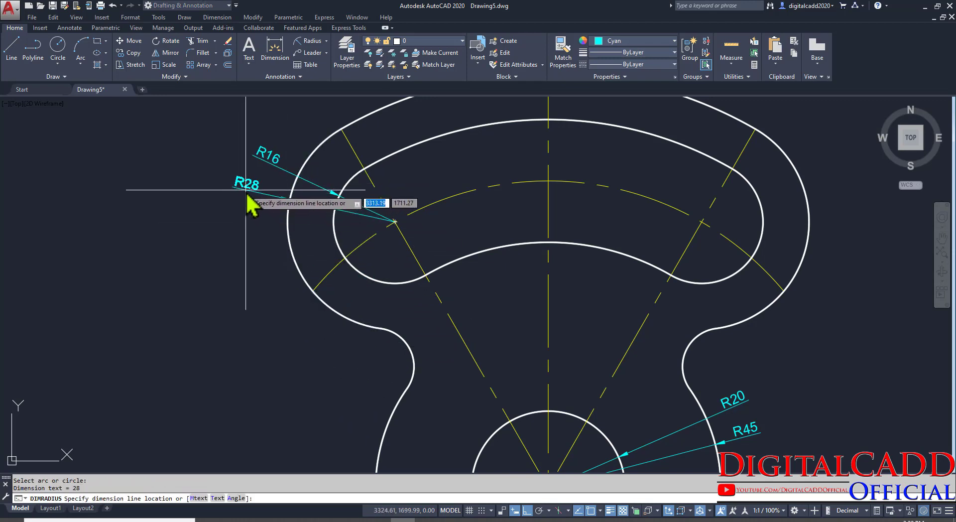
left_click(261, 198)
Add a radius dimension to the small fillet arc at the lower left of the slotted part's waist.
scroll(380, 324, "down", 3)
mouse_move(381, 325)
middle_mouse_down()
mouse_move(512, 265)
mouse_move(488, 295)
middle_mouse_up()
scroll(476, 329, "up", 2)
key("Return")
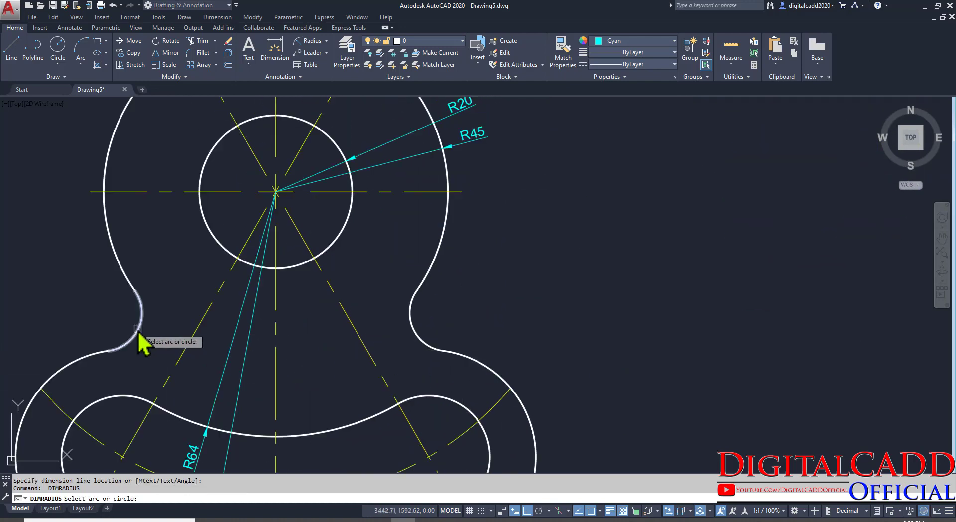
left_click(140, 331)
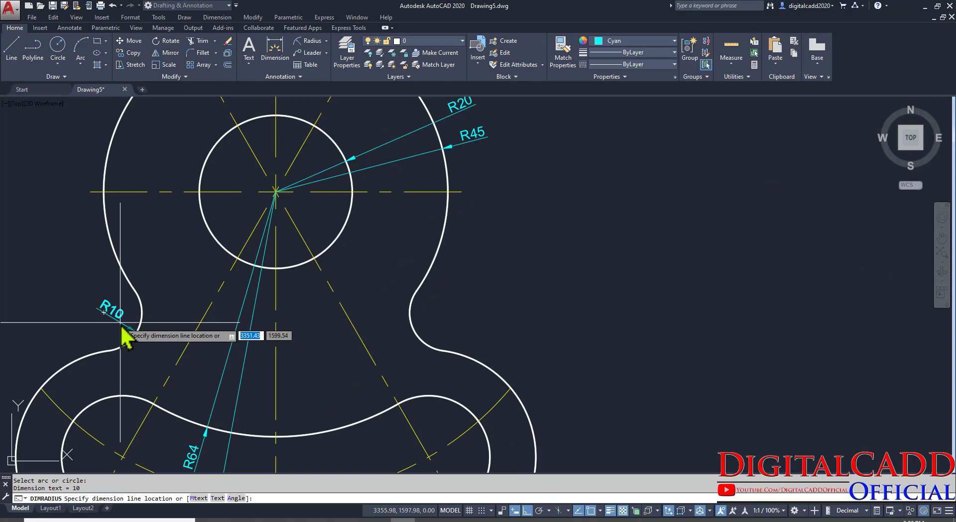
left_click(124, 334)
scroll(212, 347, "down", 2)
middle_click_drag(222, 371, 472, 371)
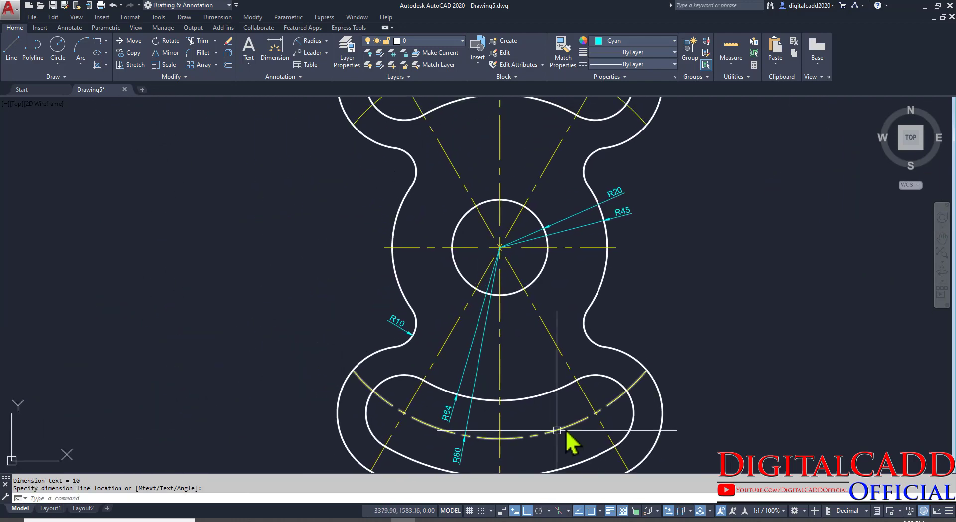
Add an angular dimension between the upper slot's left angled centreline and the vertical centreline, placing it above the outer profile.
mouse_move(563, 426)
middle_mouse_down()
mouse_move(393, 346)
mouse_move(439, 432)
mouse_move(483, 448)
middle_mouse_up()
mouse_move(434, 165)
middle_mouse_down()
mouse_move(441, 300)
mouse_move(413, 323)
middle_mouse_up()
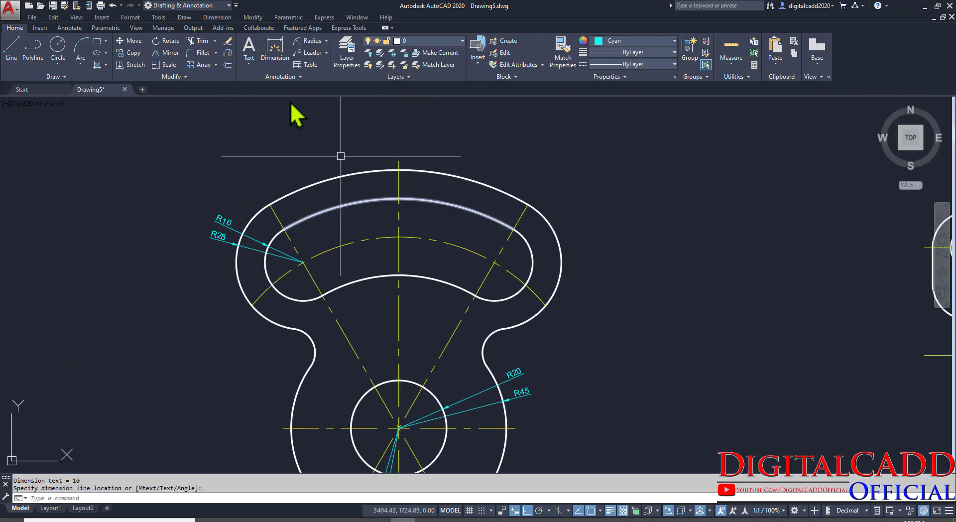
left_click(326, 42)
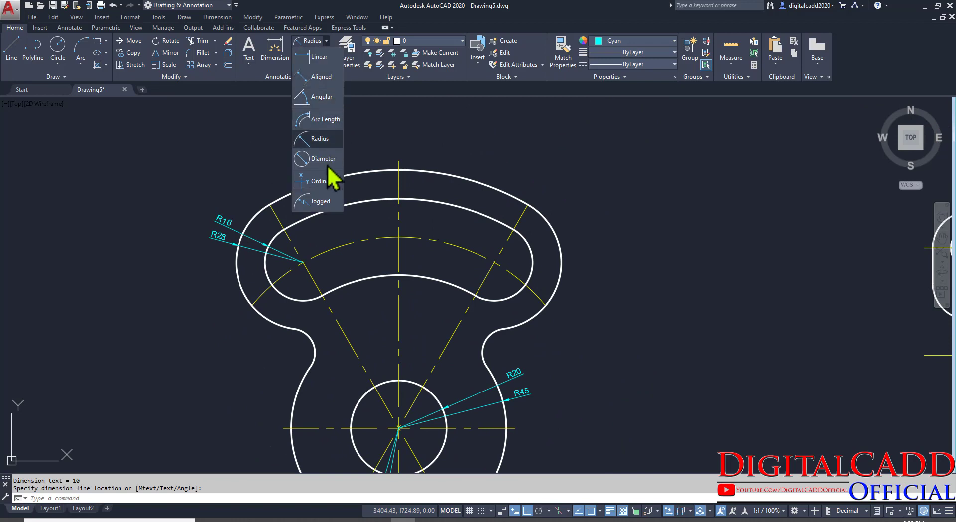
left_click(325, 99)
left_click(354, 344)
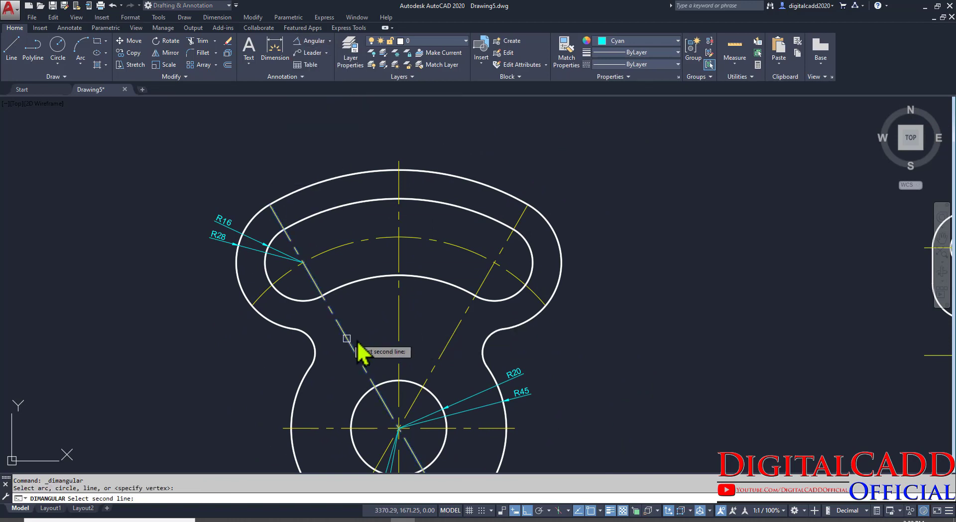
left_click(399, 329)
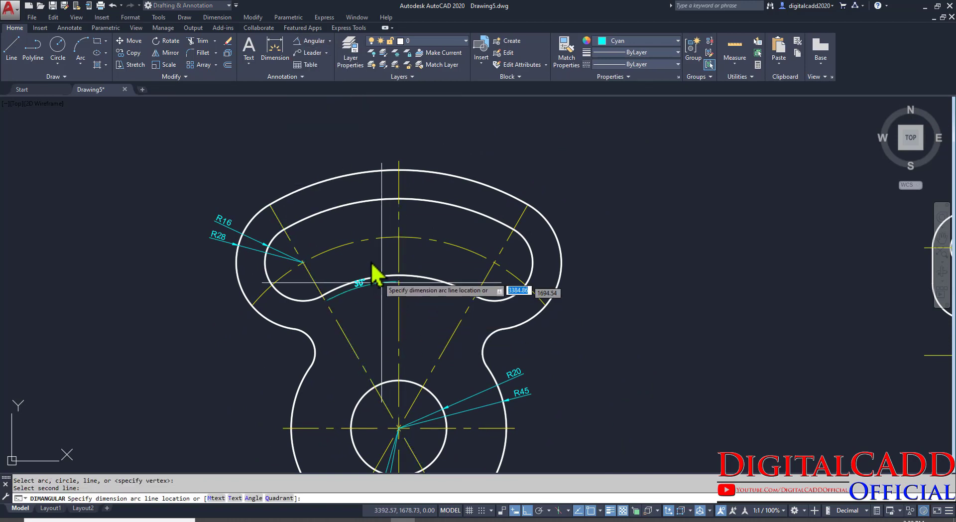
left_click(343, 150)
Add a matching angular dimension between the vertical centreline and the upper slot's right angled centreline, aligned with the existing one.
key("Return")
left_click(399, 208)
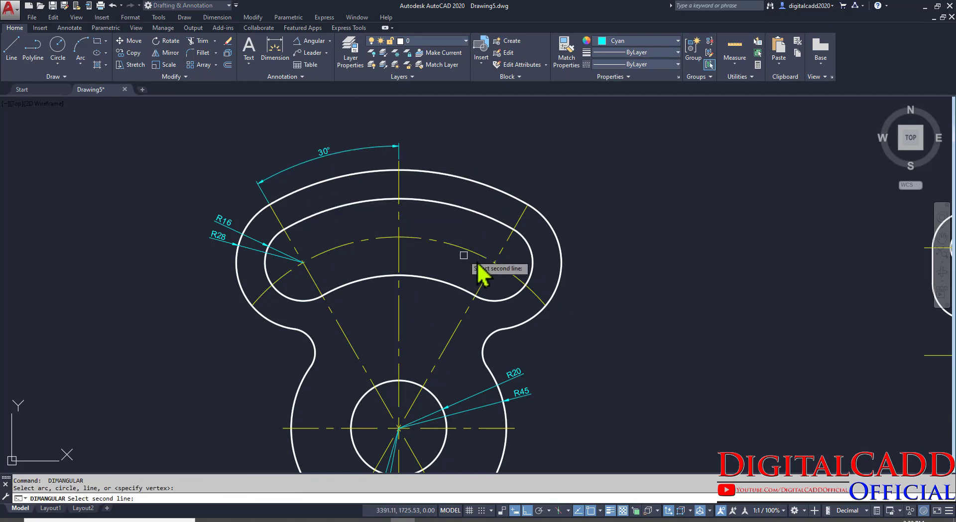
left_click(503, 247)
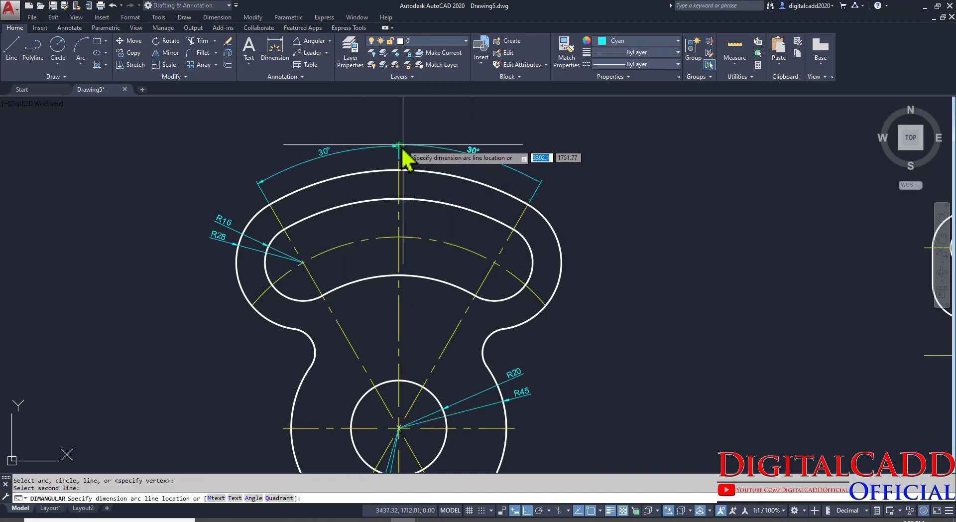
left_click(422, 147)
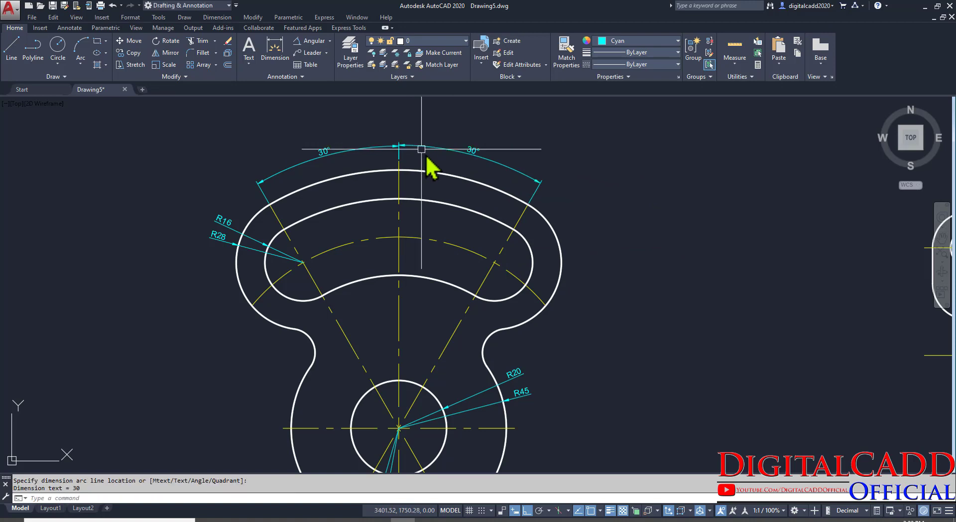
Set the overall scale of the ISO-25 dimension style to 3 and apply it to the drawing.
scroll(491, 207, "down", 3)
middle_click_drag(395, 324, 374, 303)
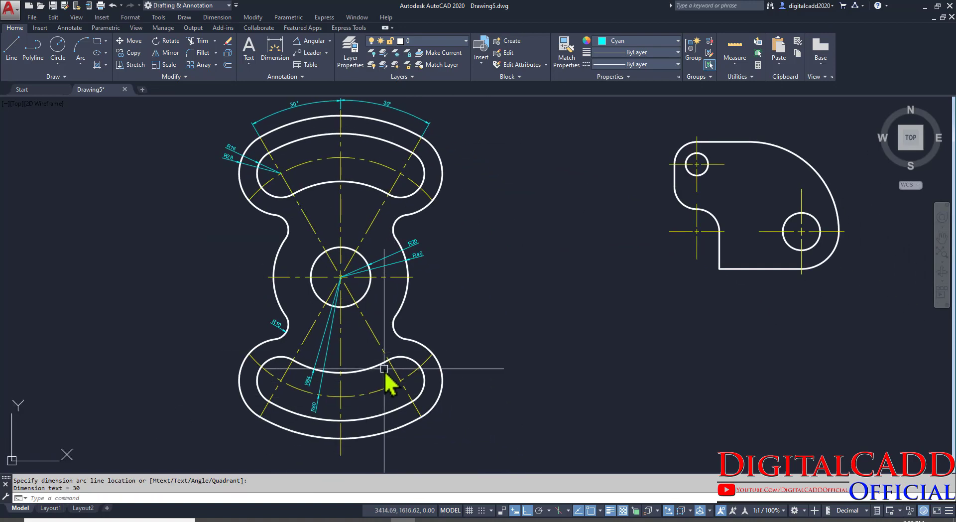
middle_click_drag(385, 369, 373, 379)
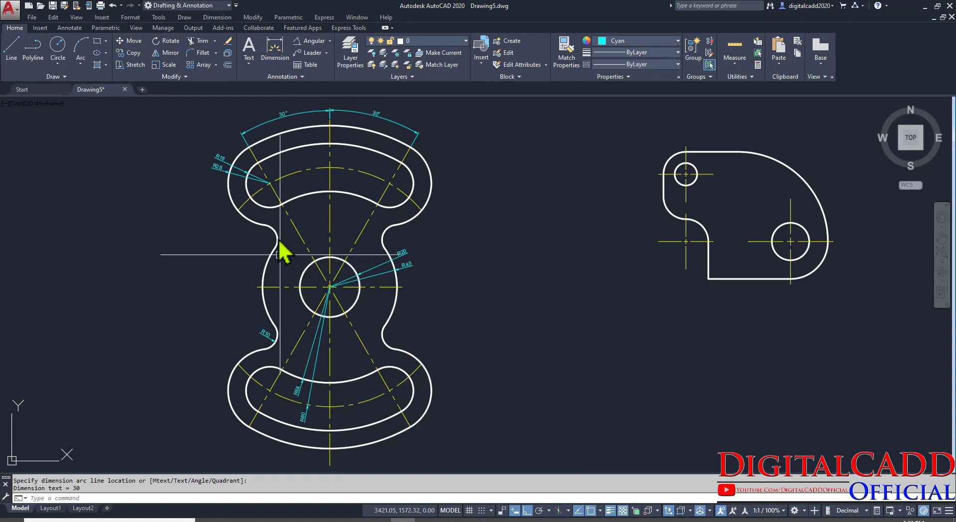
middle_click_drag(321, 236, 360, 234)
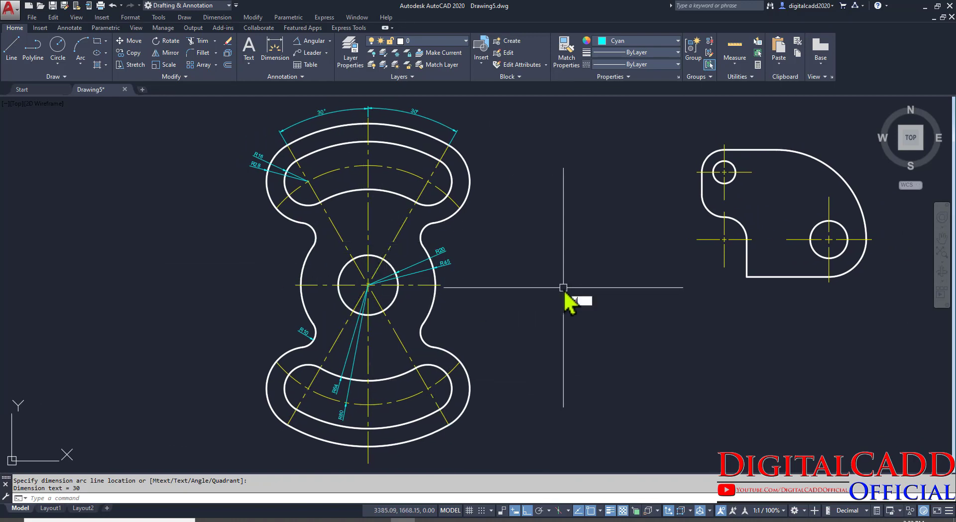
type("D")
key("Return")
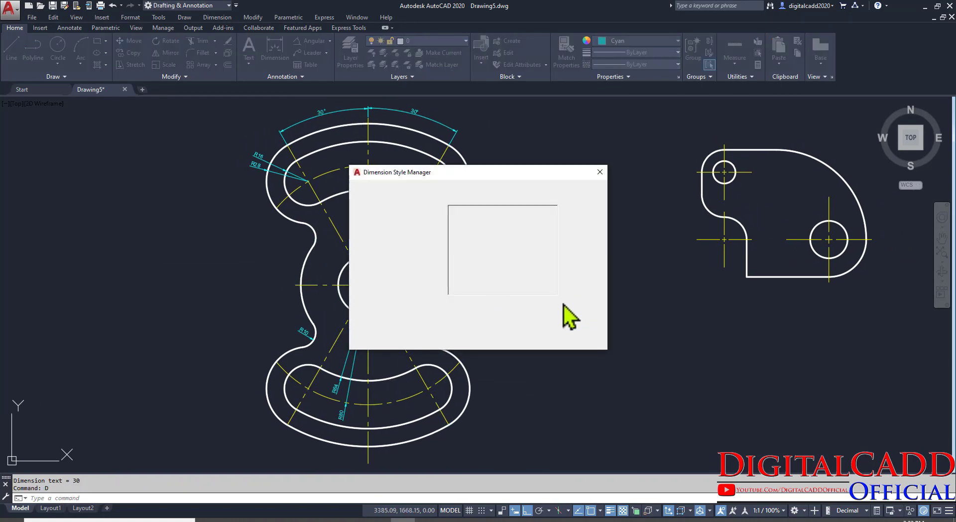
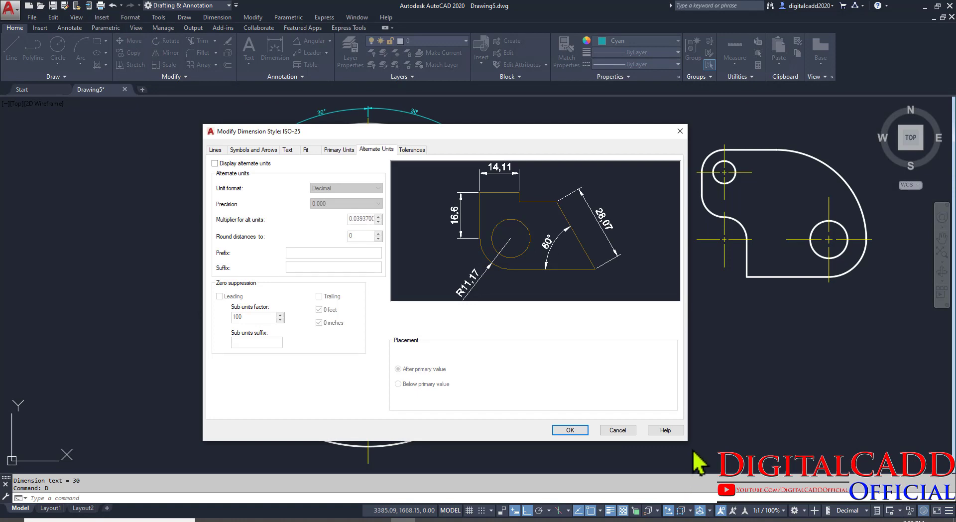
left_click_drag(686, 441, 483, 394)
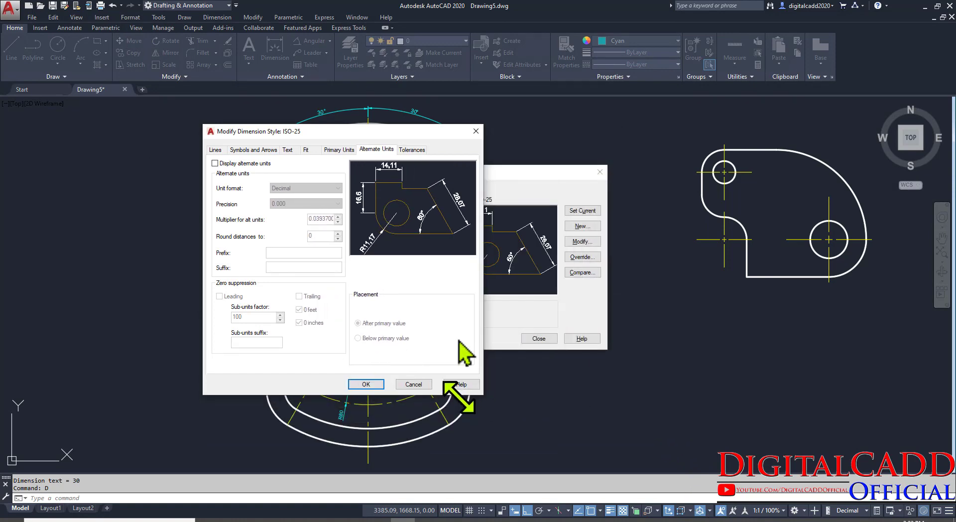
left_click_drag(416, 133, 602, 130)
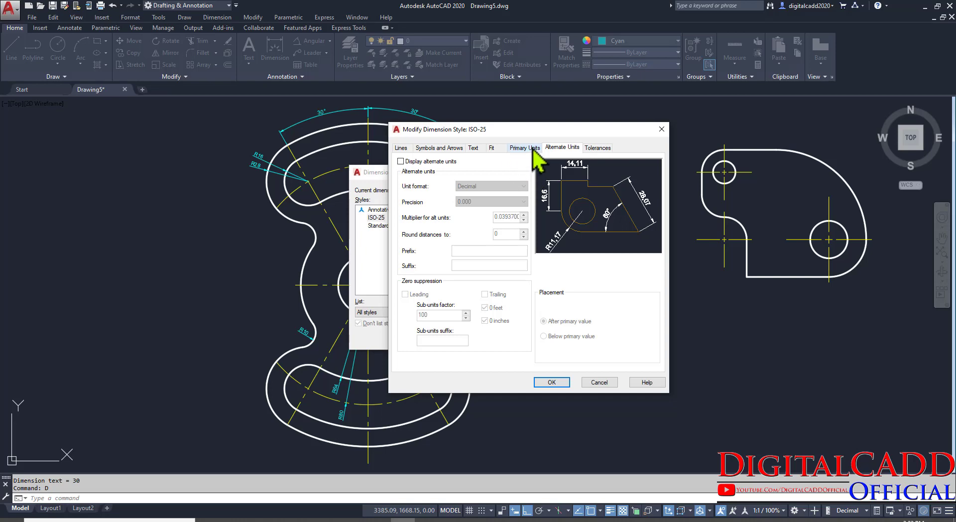
left_click(494, 148)
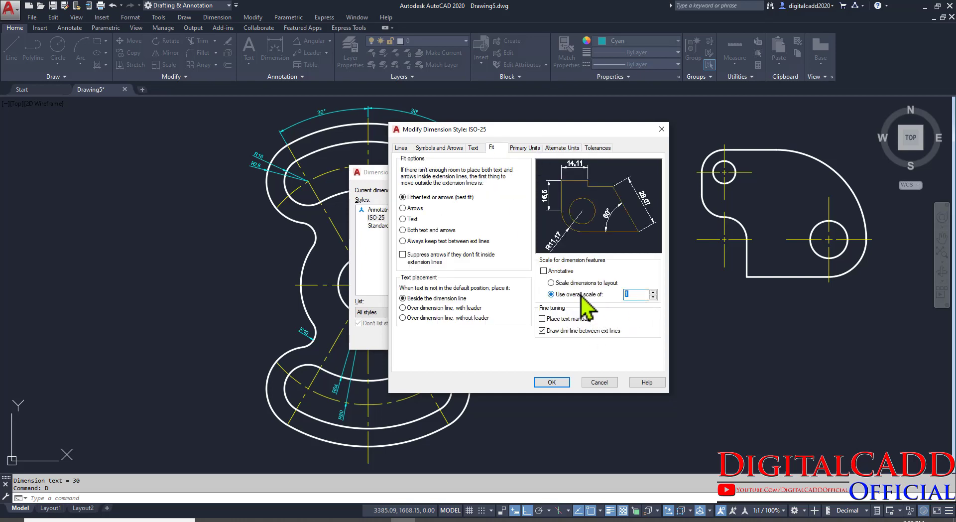
type("3")
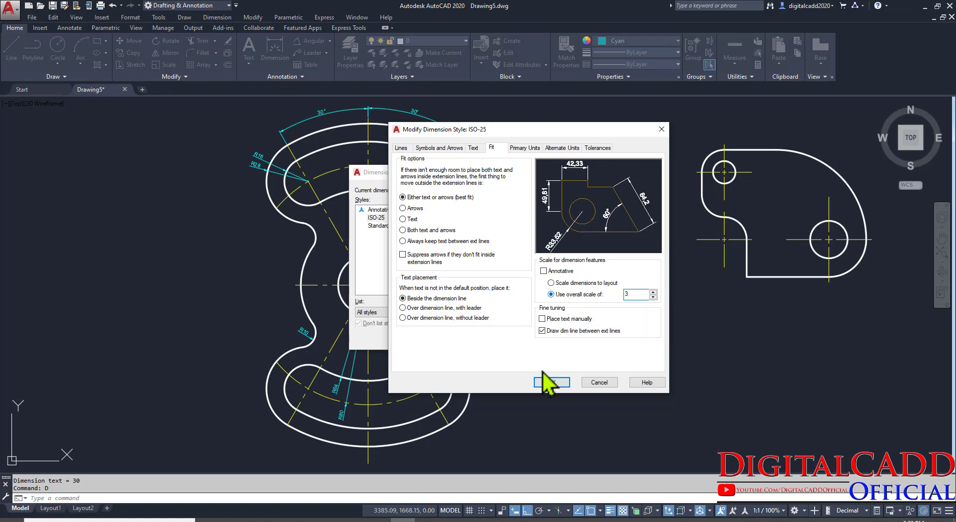
left_click(551, 383)
left_click(539, 339)
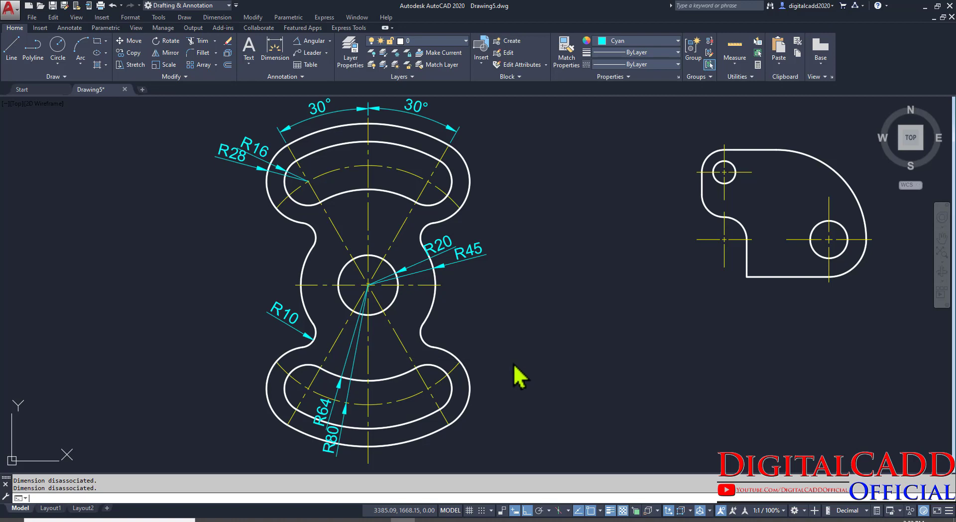
Set the overall scale of the ISO-25 dimension style to 2.5 and apply it to the drawing.
type("d")
key("Return")
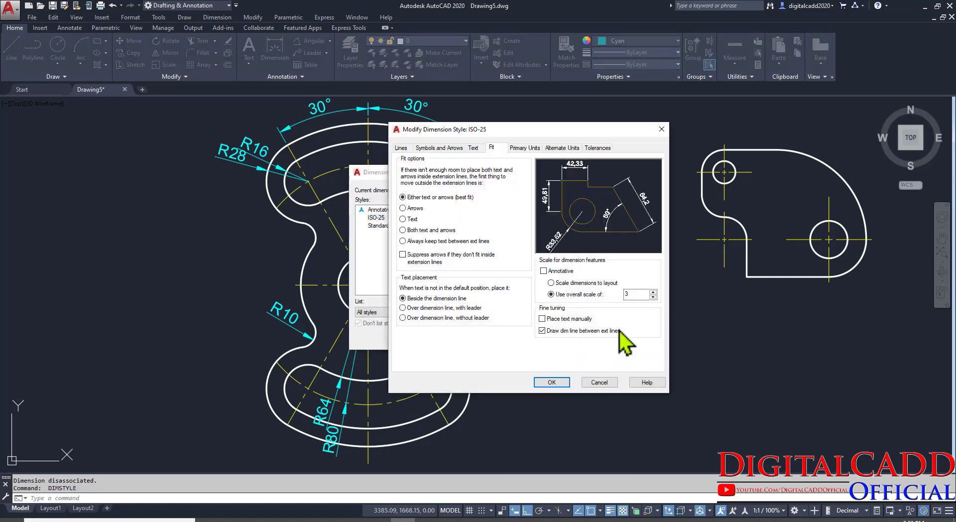
type("2.5")
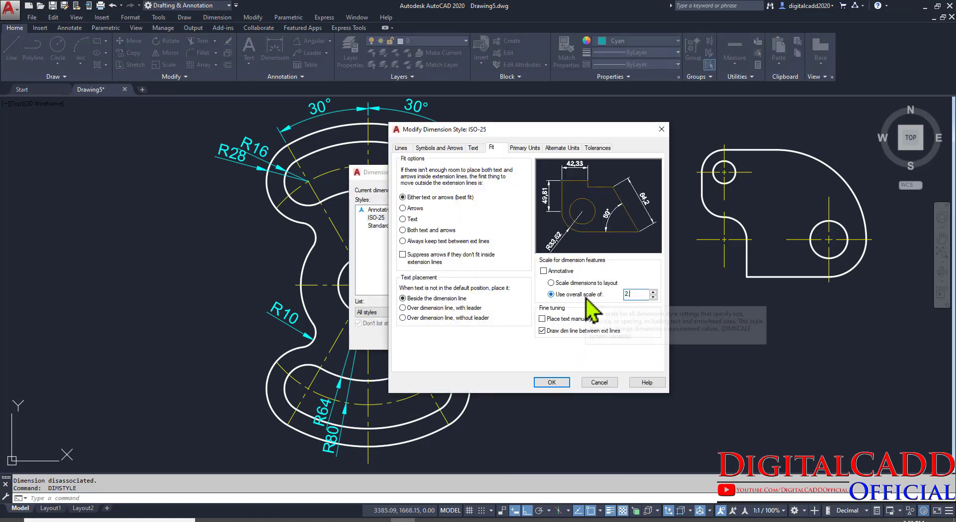
left_click(566, 383)
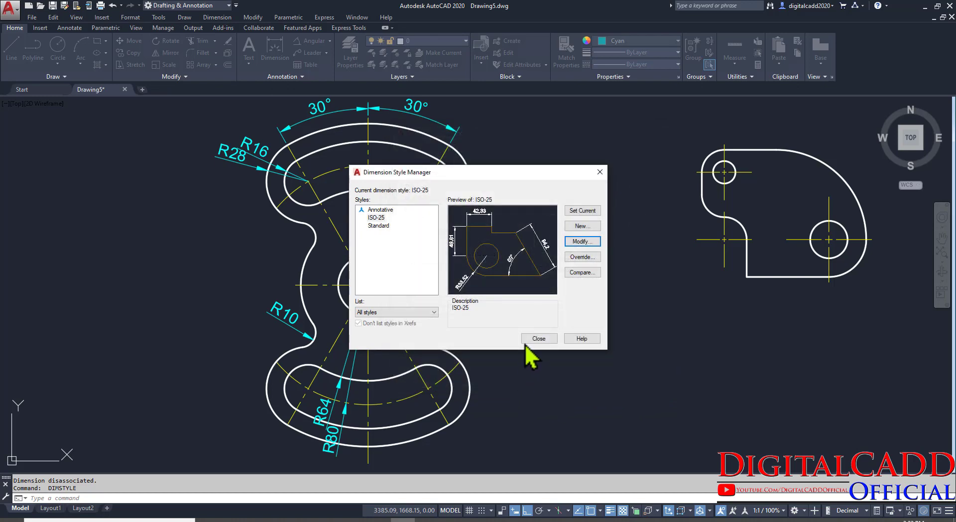
left_click(530, 342)
Compare the slotted part's dimensions and their text placement with exercise 30 in the reference PDF, returning to the AutoCAD drawing.
mouse_move(461, 406)
middle_mouse_down()
mouse_move(454, 391)
mouse_move(439, 454)
middle_mouse_up()
mouse_move(482, 411)
middle_mouse_down()
mouse_move(484, 356)
mouse_move(506, 380)
middle_mouse_up()
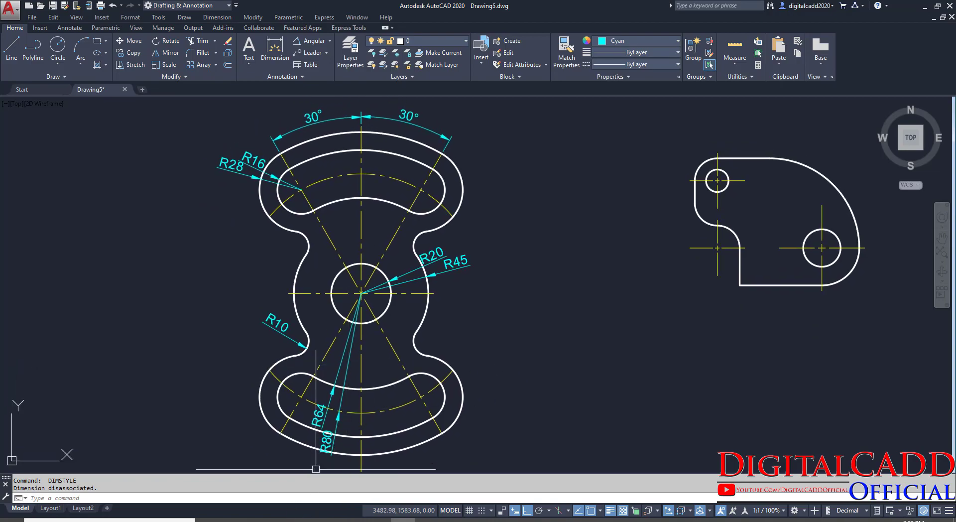
left_click(281, 520)
mouse_move(281, 520)
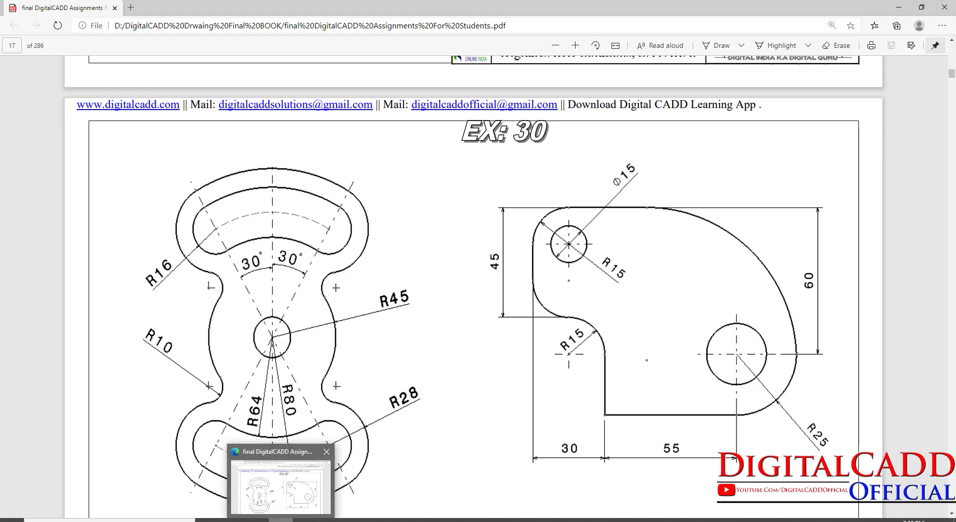
left_click(405, 478)
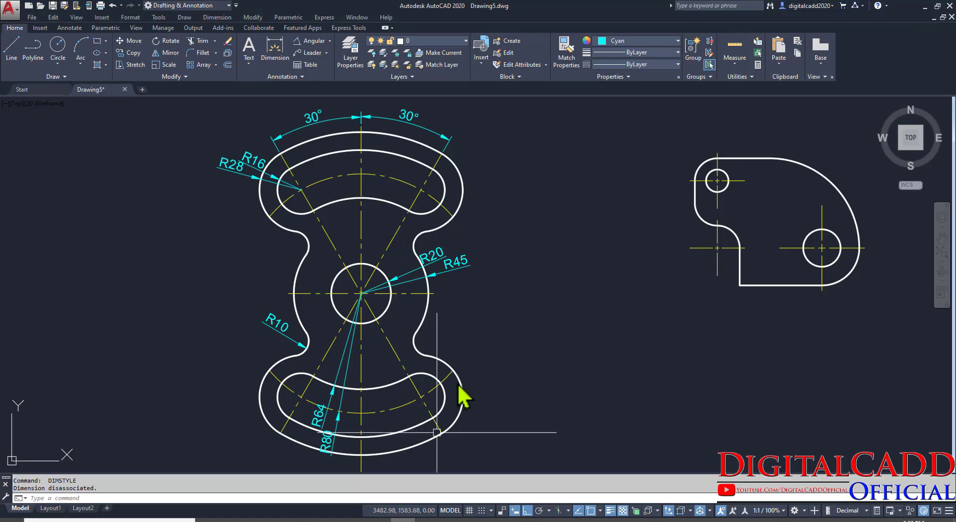
mouse_move(478, 287)
middle_mouse_down()
mouse_move(489, 387)
mouse_move(504, 329)
middle_mouse_up()
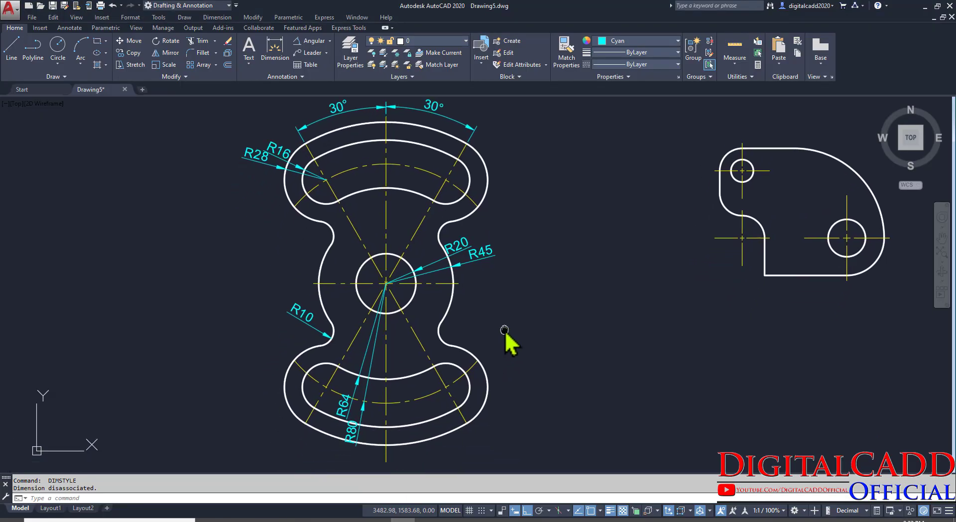
scroll(369, 413, "up", 4)
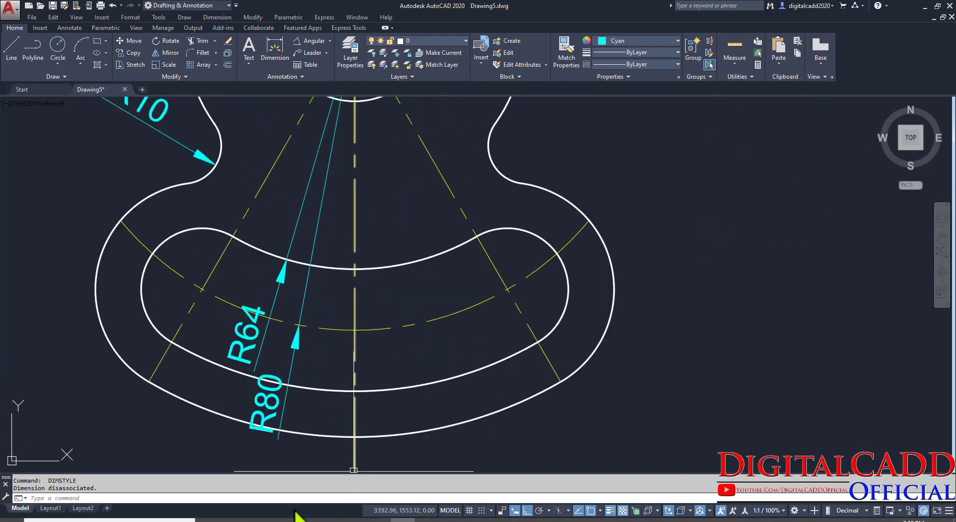
left_click(305, 521)
left_click(403, 521)
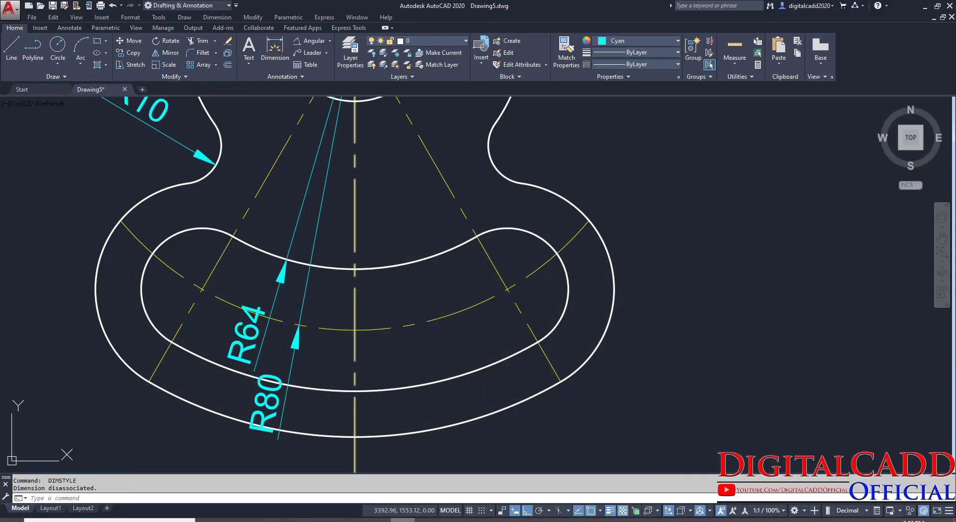
With Ortho off, move only the R64 dimension's text to just above the lower slot's inner arc.
left_click(248, 333)
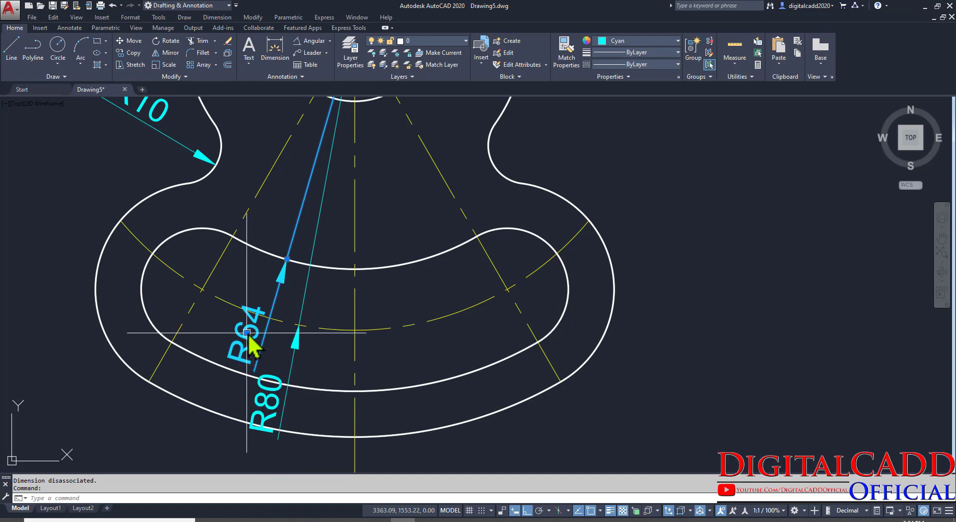
mouse_move(248, 334)
left_click(289, 373)
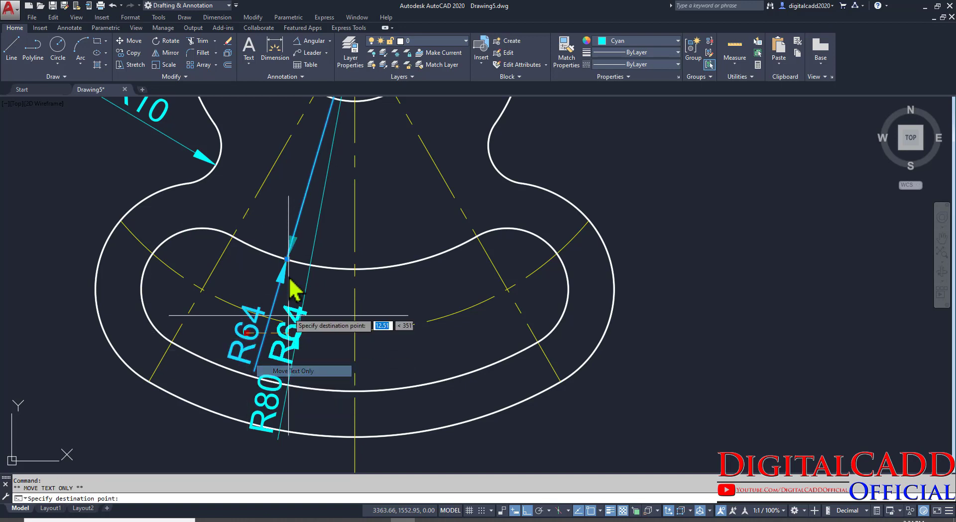
left_click(526, 510)
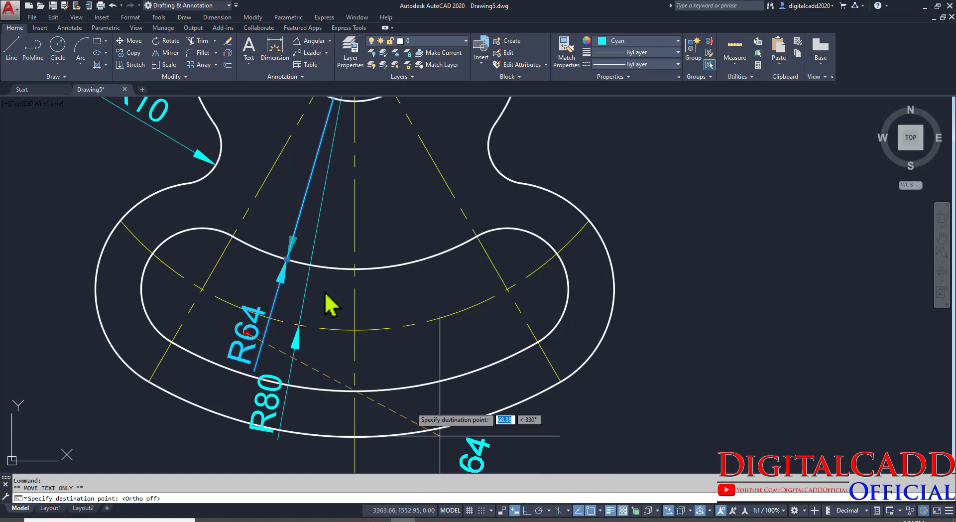
scroll(299, 205, "up", 4)
left_click(320, 188)
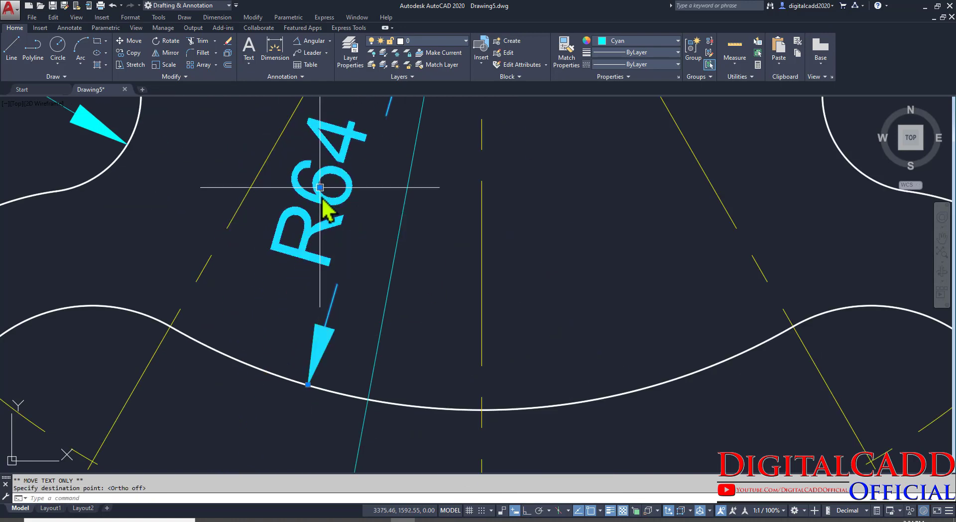
key("Escape")
Move only the R80 dimension's text up between the central hole and the lower slot, next to the R64 text.
scroll(273, 234, "down", 6)
scroll(298, 305, "up", 2)
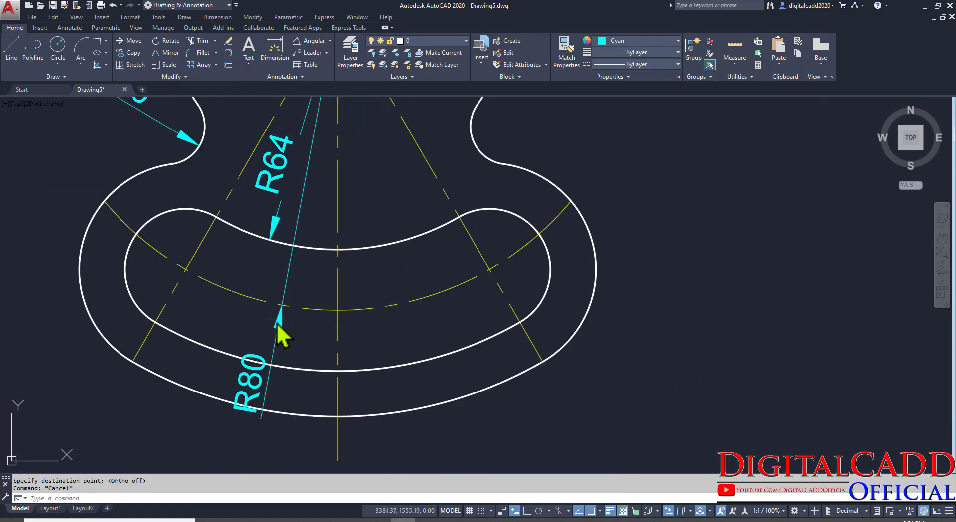
mouse_move(250, 382)
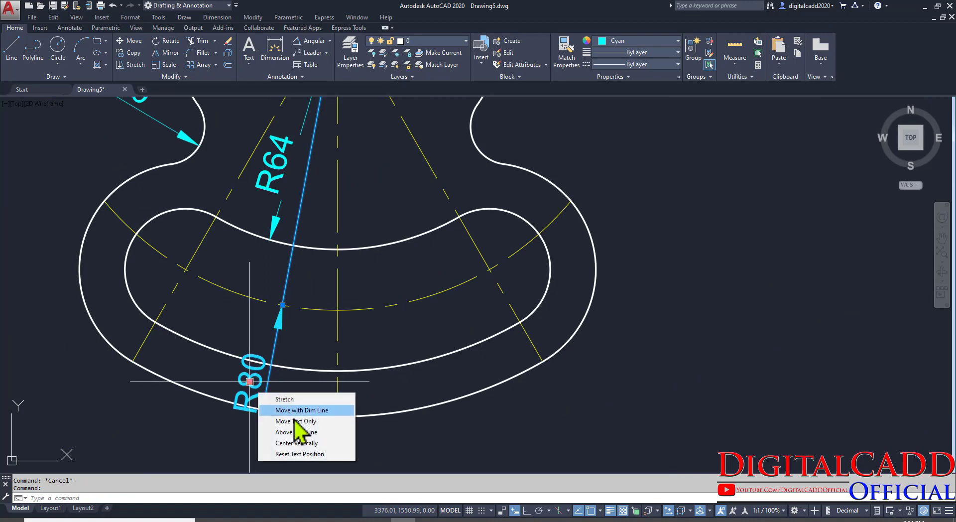
left_click(300, 421)
scroll(324, 282, "up", 3)
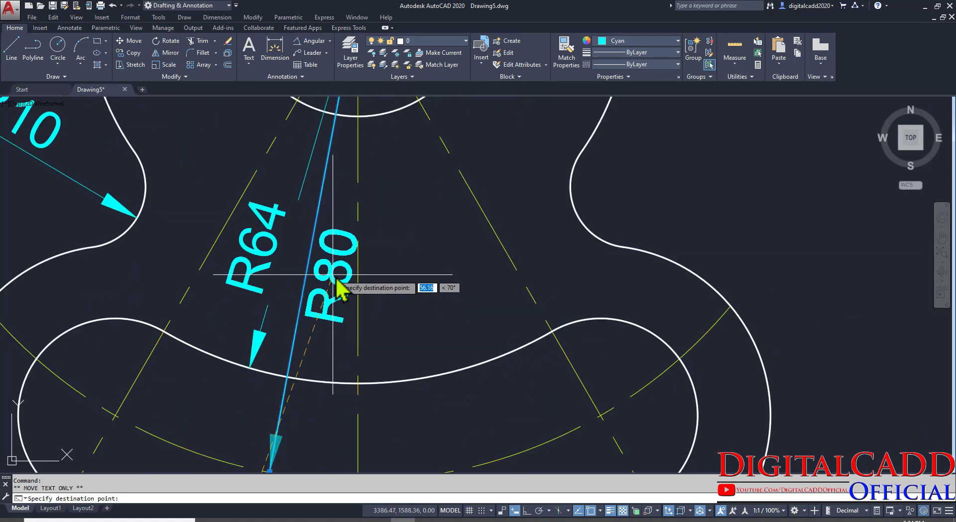
scroll(318, 274, "up", 4)
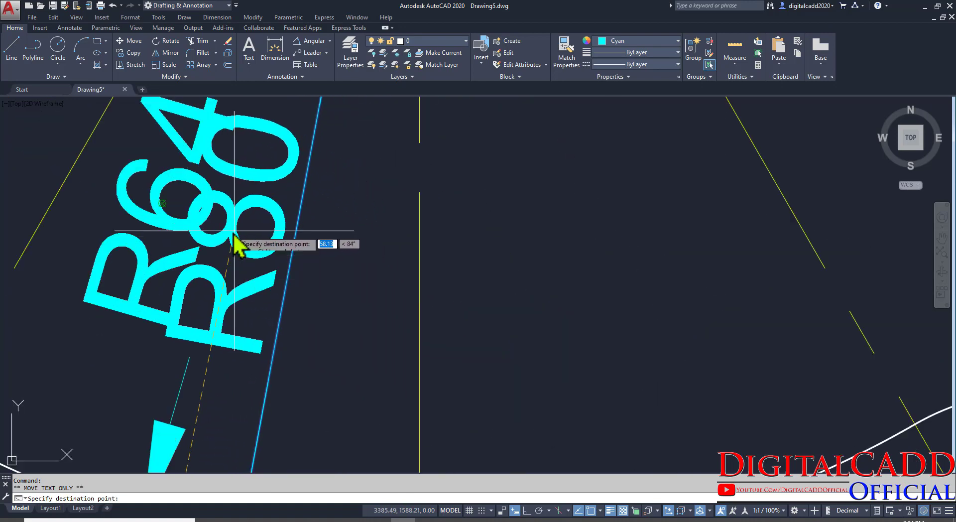
left_click(233, 232)
key("Escape")
scroll(339, 299, "down", 3)
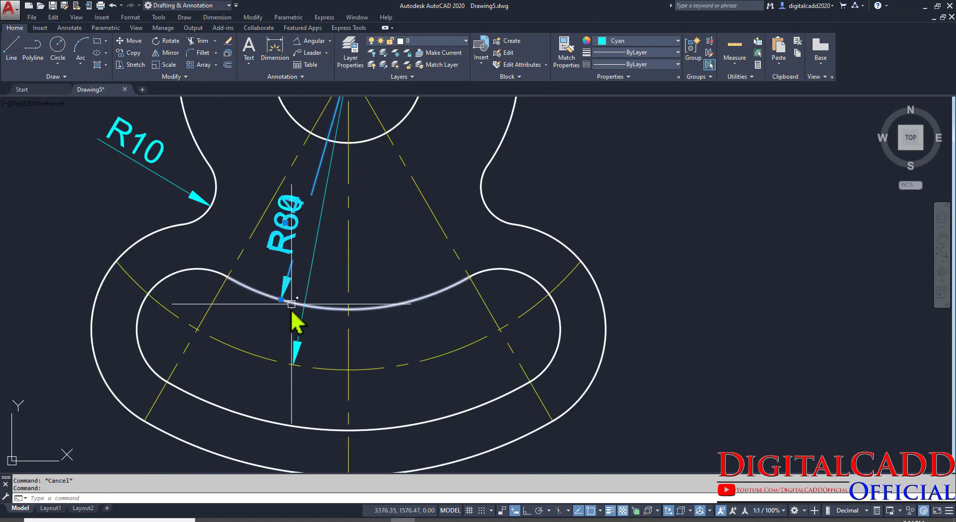
Rotate the R64 dimension line towards the left end of the lower slot, clear of the R80 text.
left_click(281, 299)
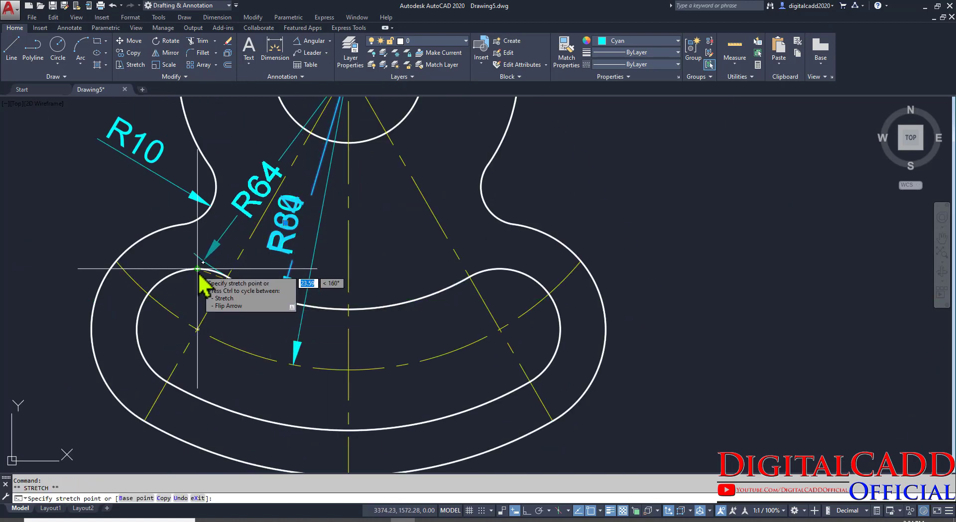
left_click(205, 277)
key("Escape")
Rotate the R80 dimension line closer to the vertical centreline and place its text above the dimension line.
left_click(312, 271)
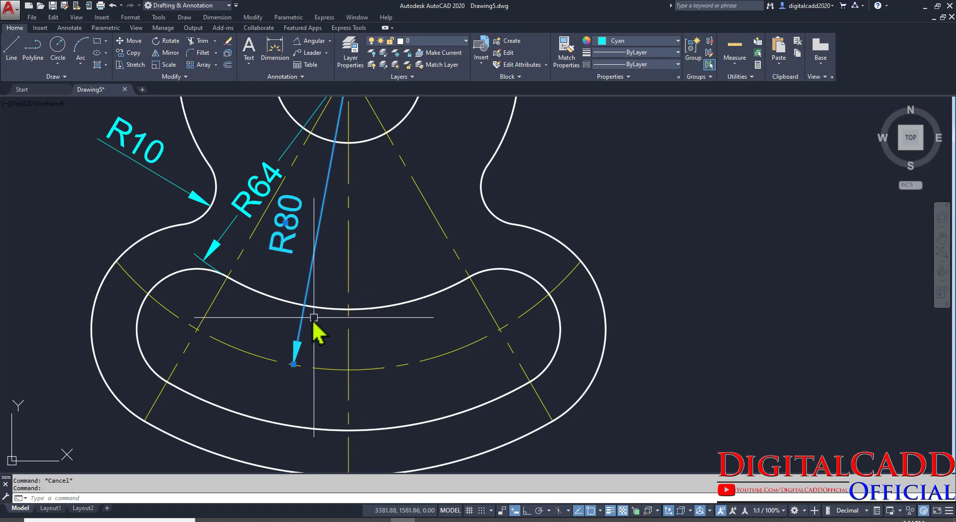
left_click(294, 364)
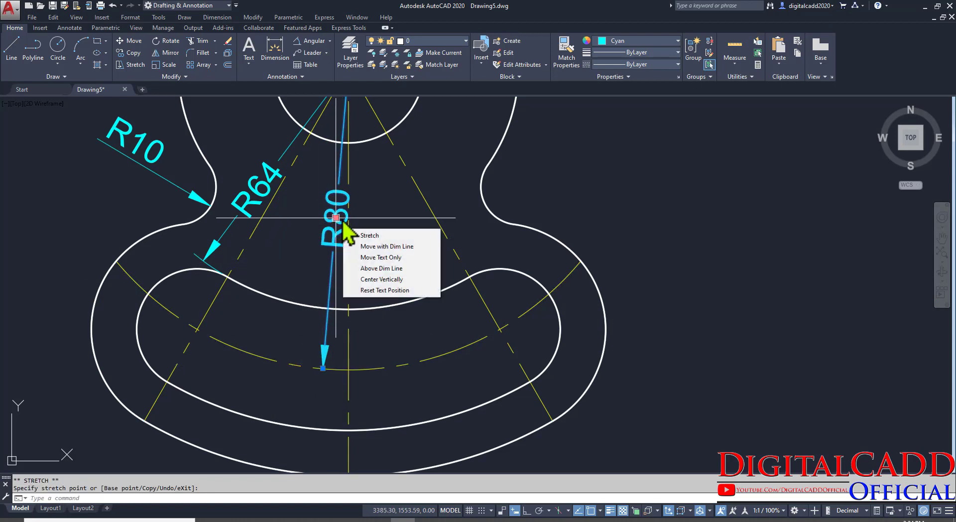
mouse_move(338, 219)
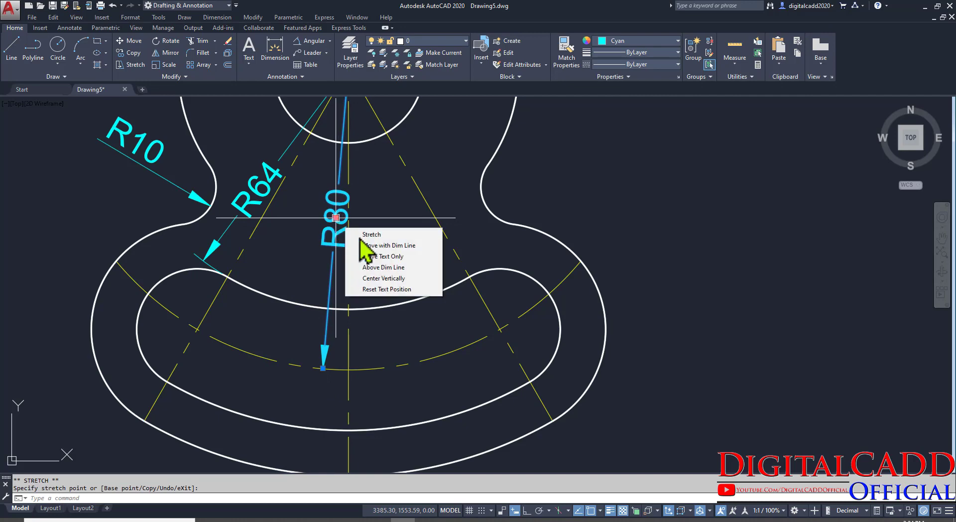
left_click(386, 270)
middle_click_drag(285, 255, 324, 344)
key("Escape")
Place the R64 text above its dimension line and rotate the dimension back onto the lower slot's inner arc.
left_click(302, 278)
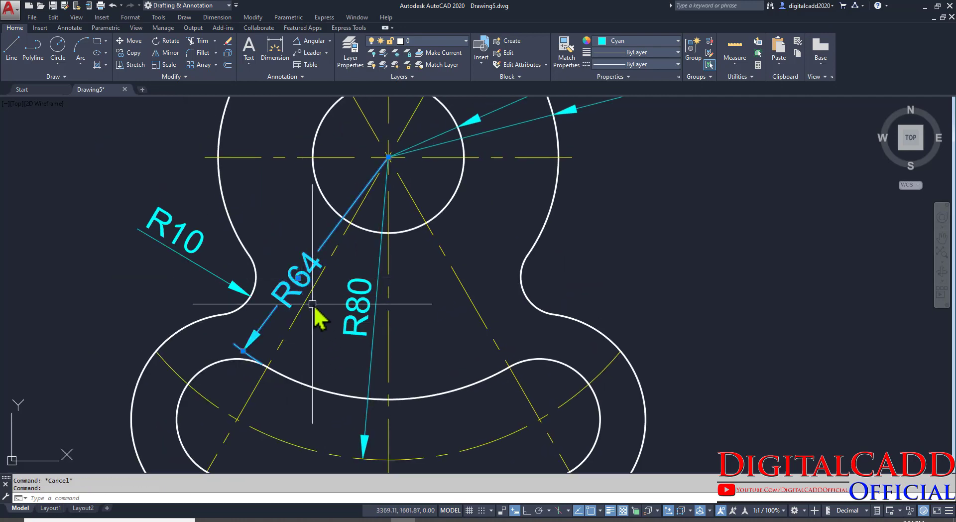
mouse_move(298, 278)
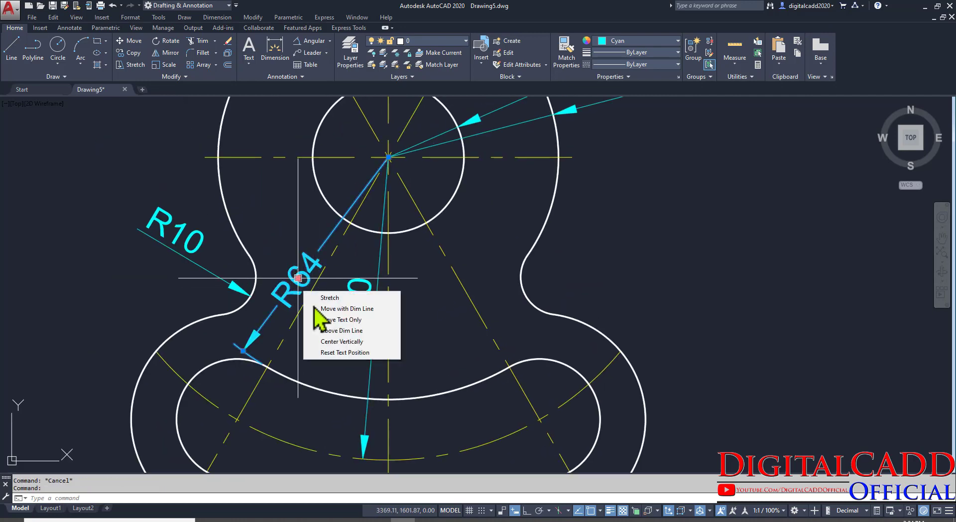
left_click(333, 331)
left_click(243, 351)
left_click(243, 350)
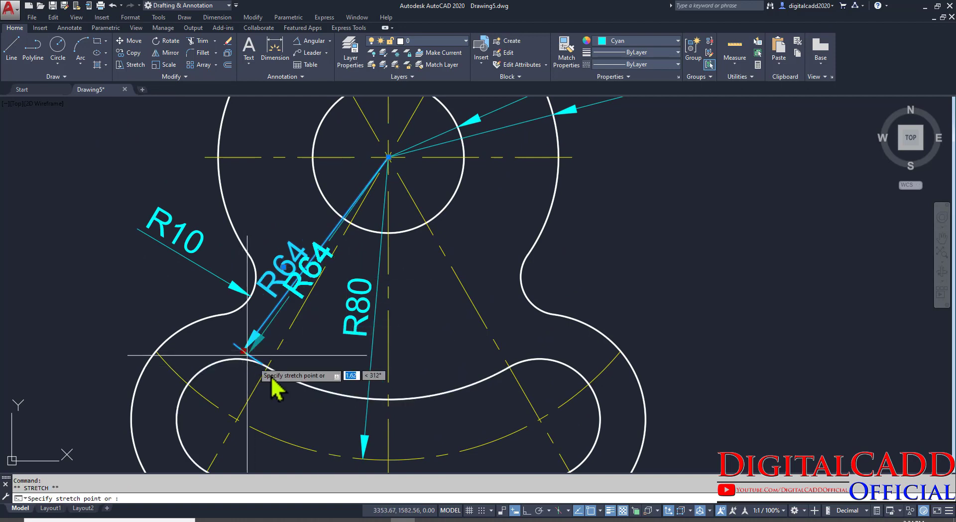
key("Escape")
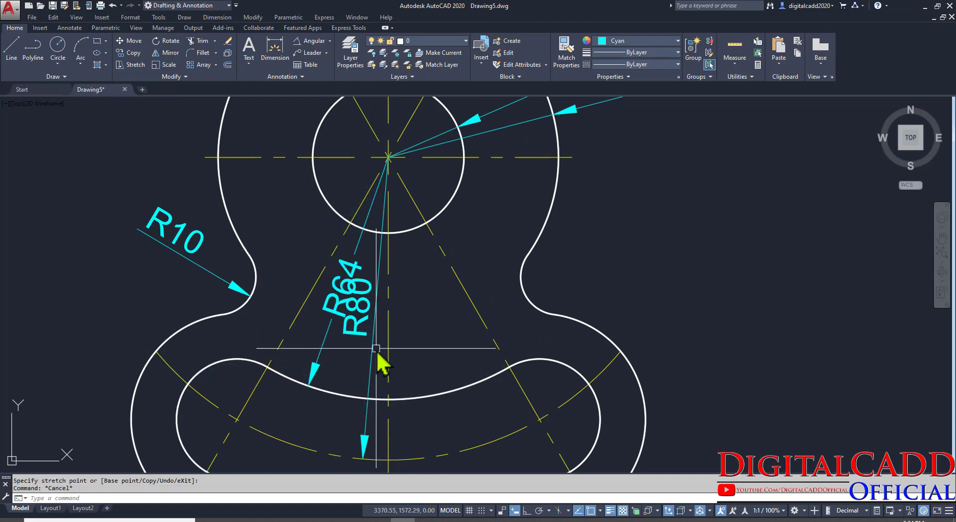
Try the R80 dimension on the right of the vertical centreline with its text above the line, and undo these changes.
left_click(373, 350)
left_click(362, 458)
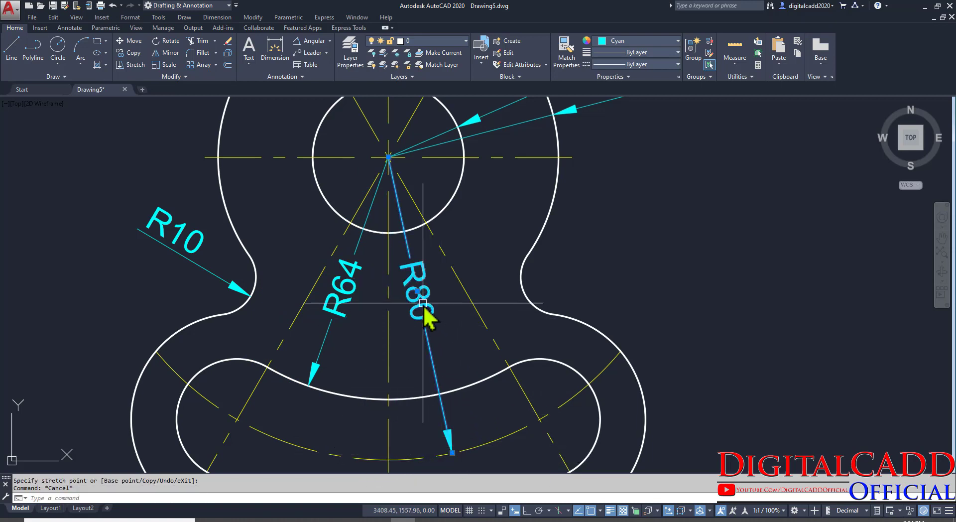
mouse_move(416, 292)
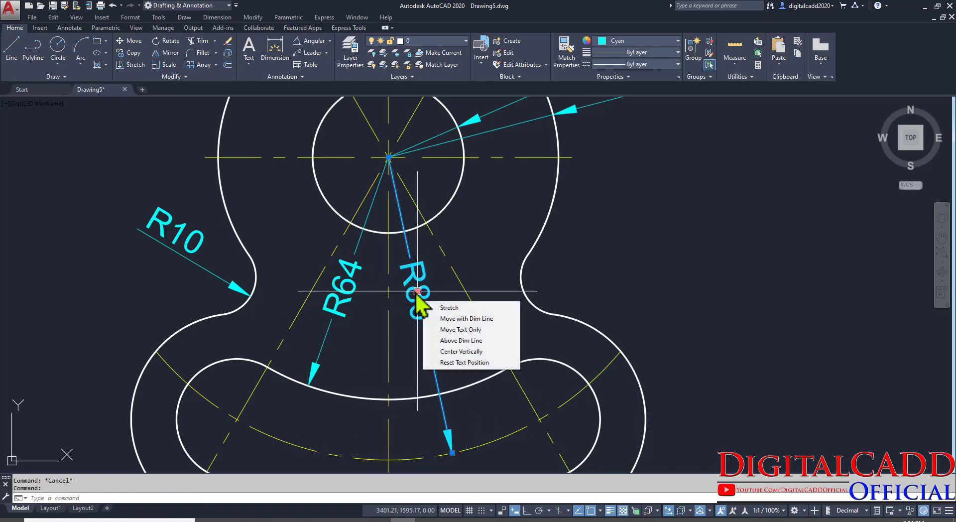
left_click(455, 342)
key("Escape")
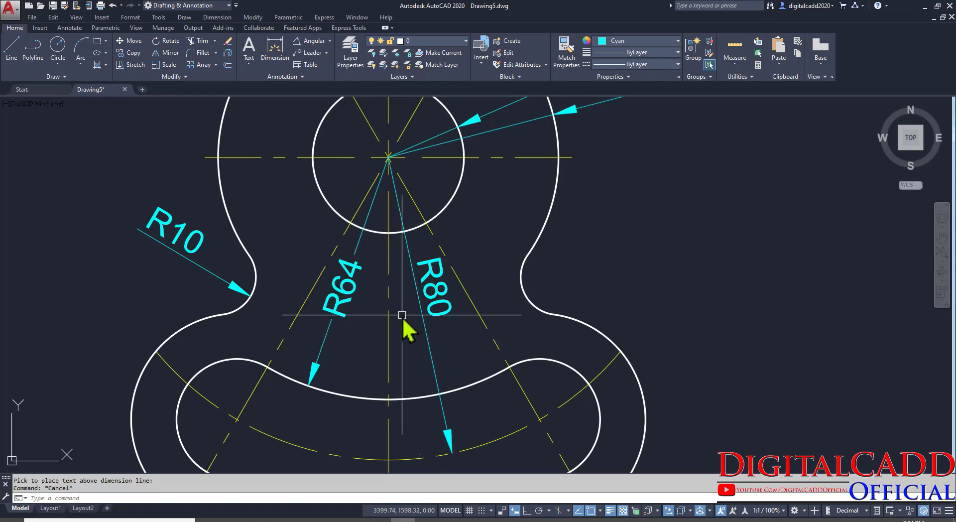
key("ctrl+z")
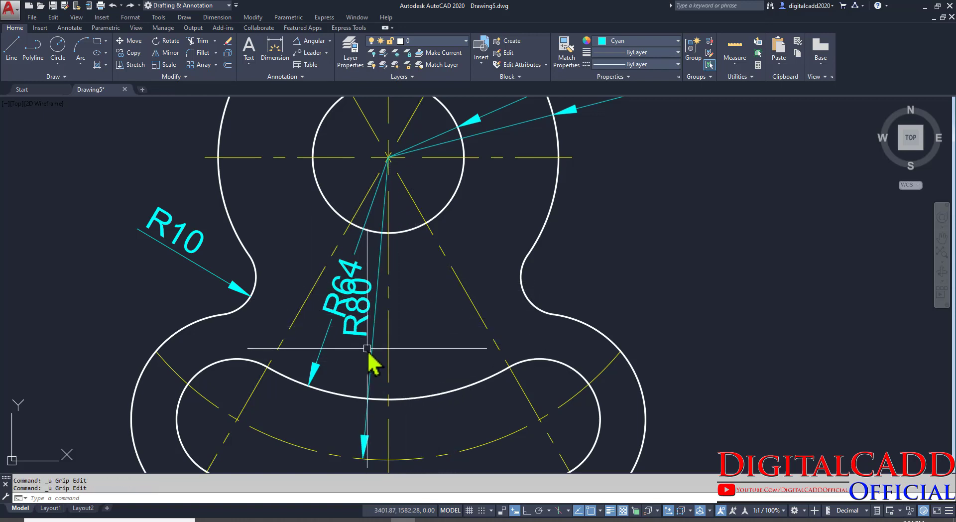
Rotate the R80 dimension line to the right of the vertical centreline, clear of the R64 text.
left_click(373, 350)
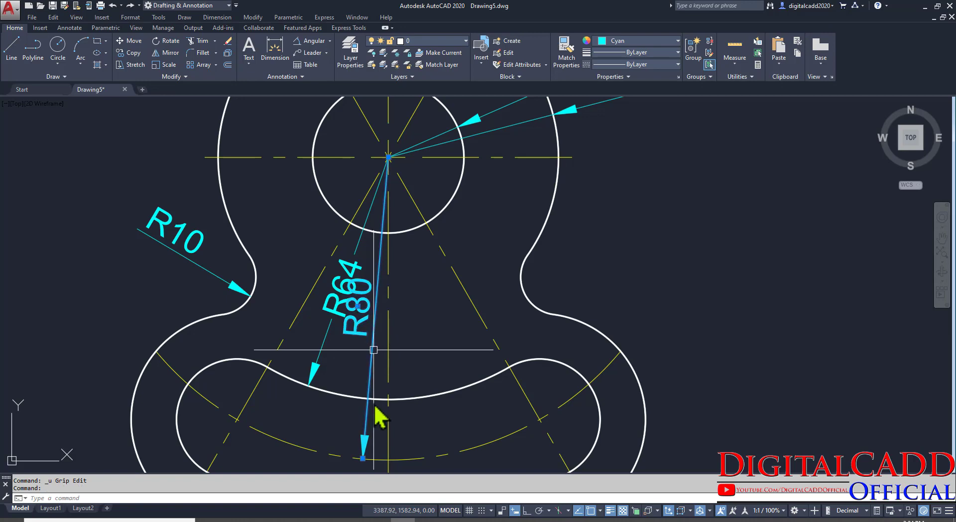
left_click(363, 457)
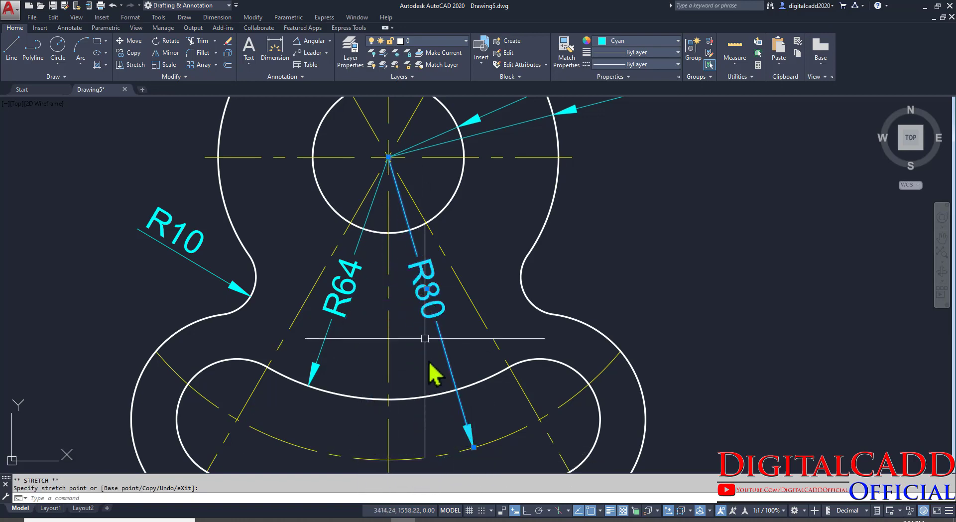
key("Escape")
scroll(422, 352, "down", 4)
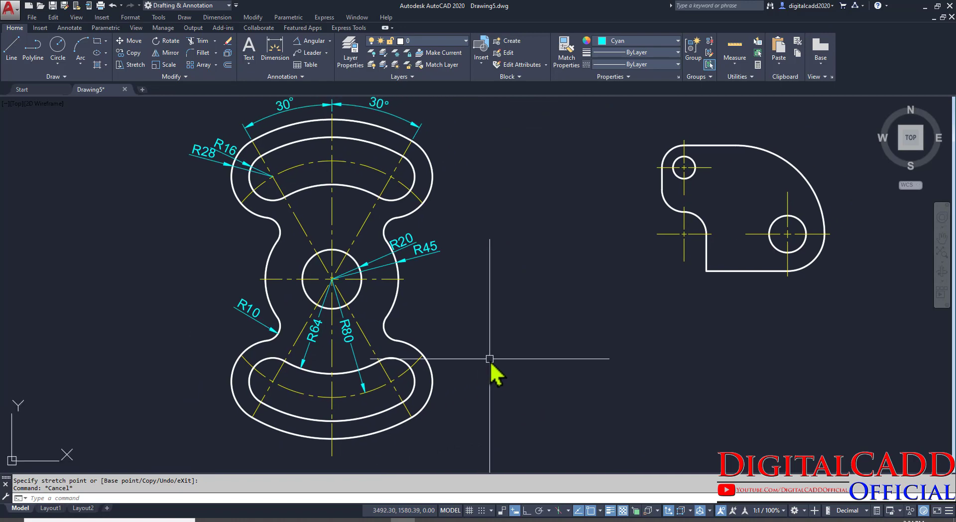
Stretch the R20 dimension outward so its text sits beyond the right-hand profile arc, above the R45 text.
scroll(398, 261, "up", 5)
left_click(417, 267)
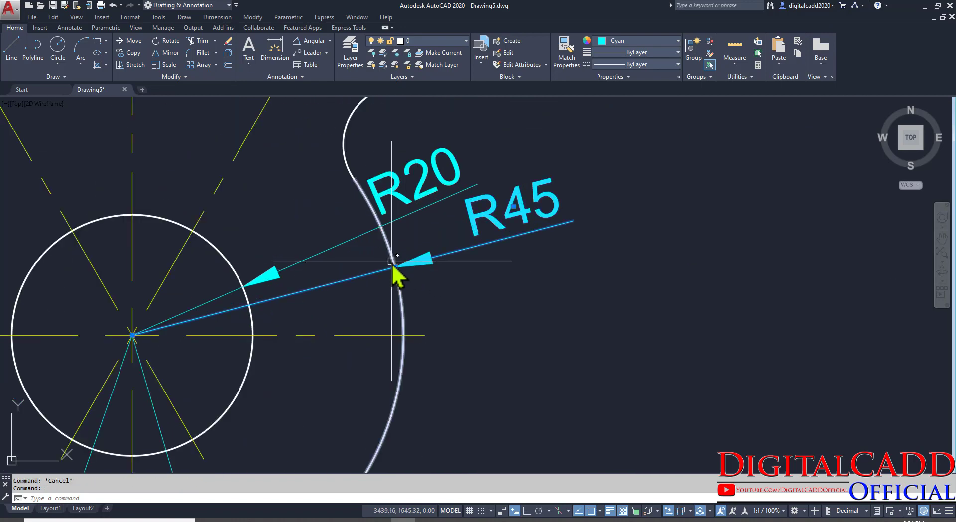
left_click(416, 215)
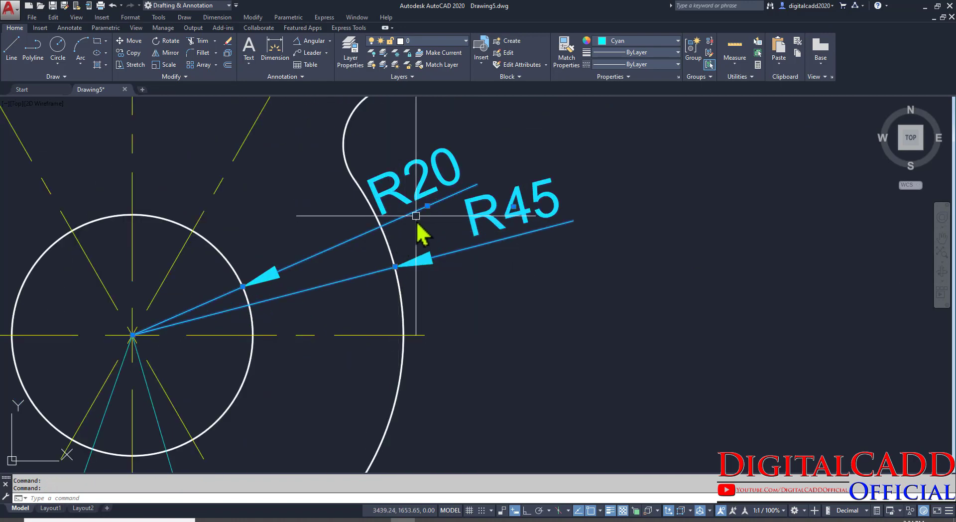
left_click(427, 206)
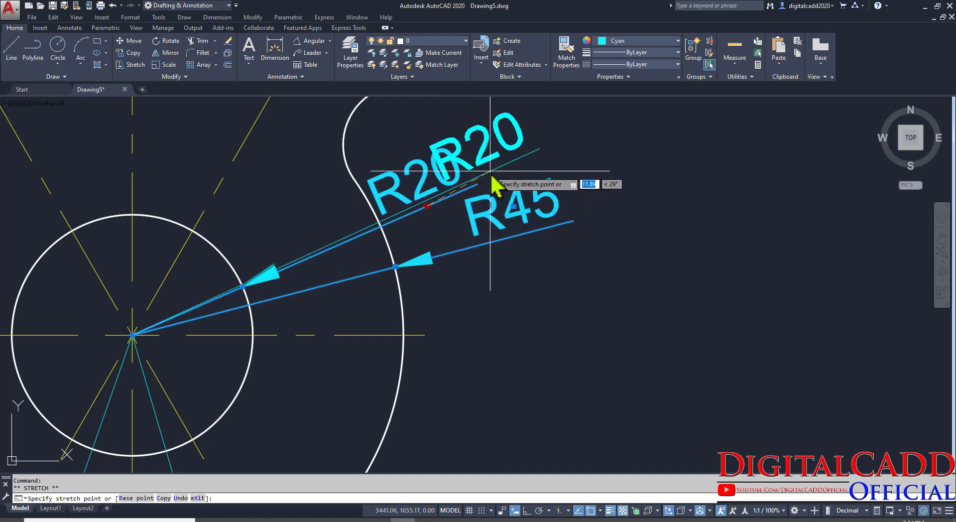
left_click(487, 189)
key("Escape")
Stretch the R28 dimension's text farther out to the left, away from the R16 text.
scroll(517, 245, "down", 5)
middle_click_drag(525, 269, 523, 415)
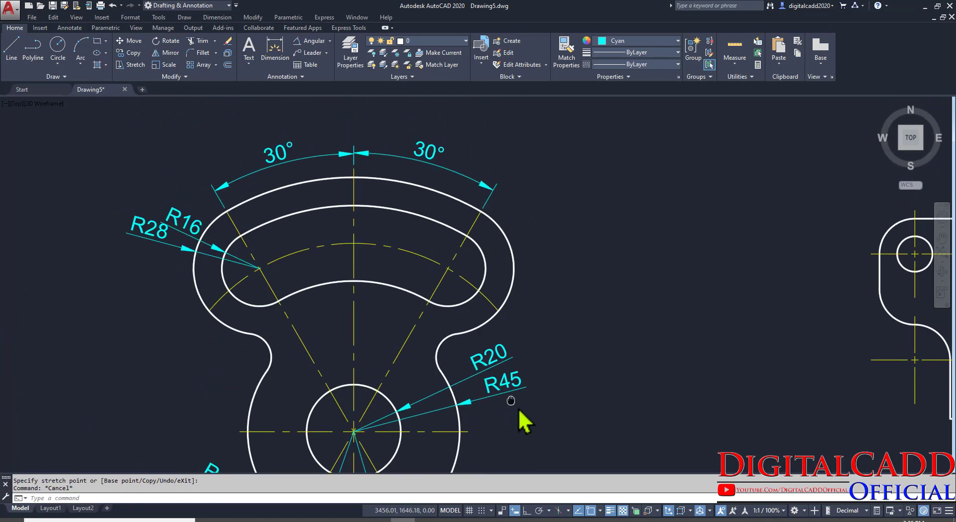
scroll(209, 261, "up", 4)
left_click(209, 261)
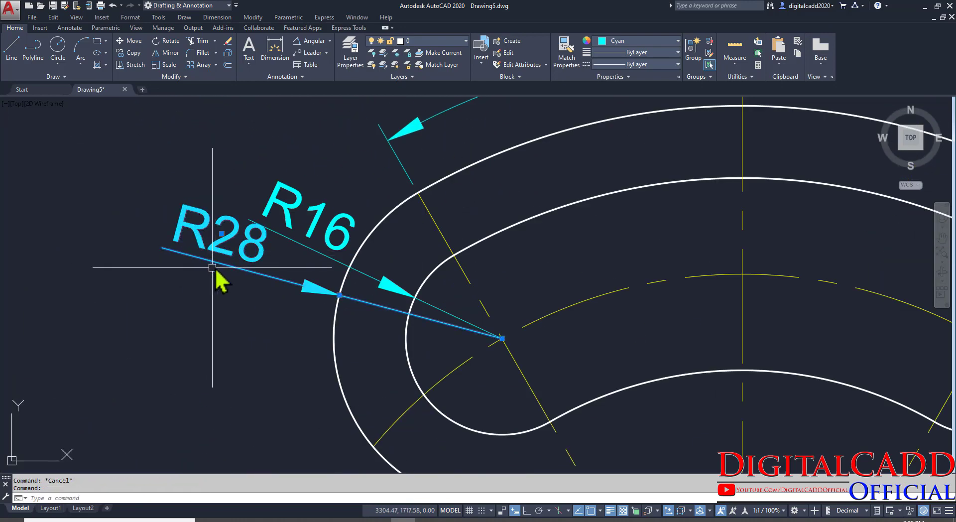
left_click(221, 233)
left_click(154, 241)
key("Escape")
On the second part, add a vertical linear dimension from the top edge to the junction of the two left arcs, placed outside the left side.
scroll(221, 233, "down", 4)
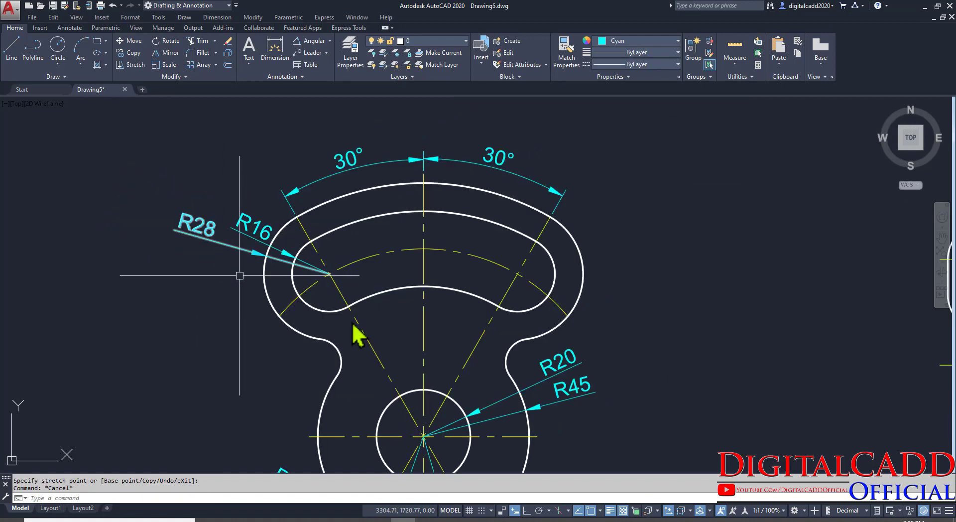
middle_click_drag(448, 313, 320, 218)
scroll(320, 218, "down", 2)
middle_click_drag(438, 373, 375, 327)
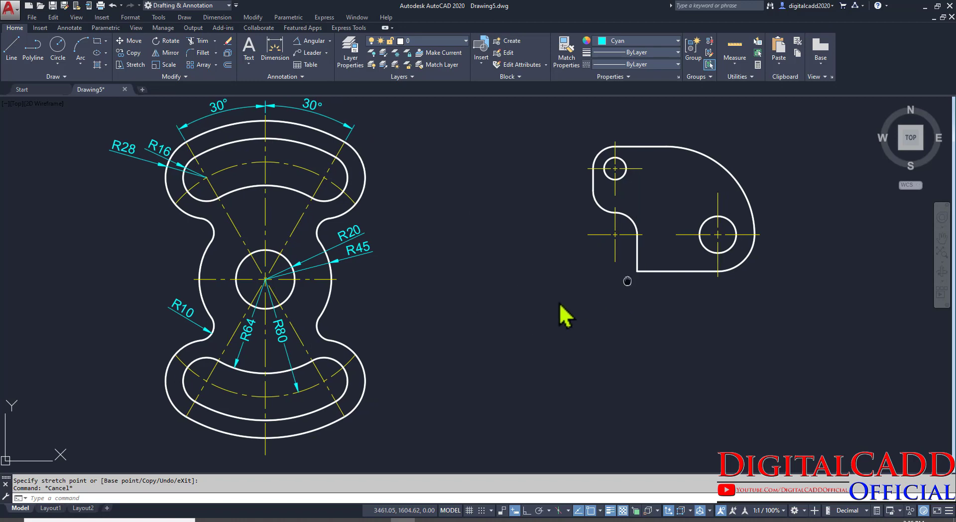
middle_click_drag(563, 316, 397, 367)
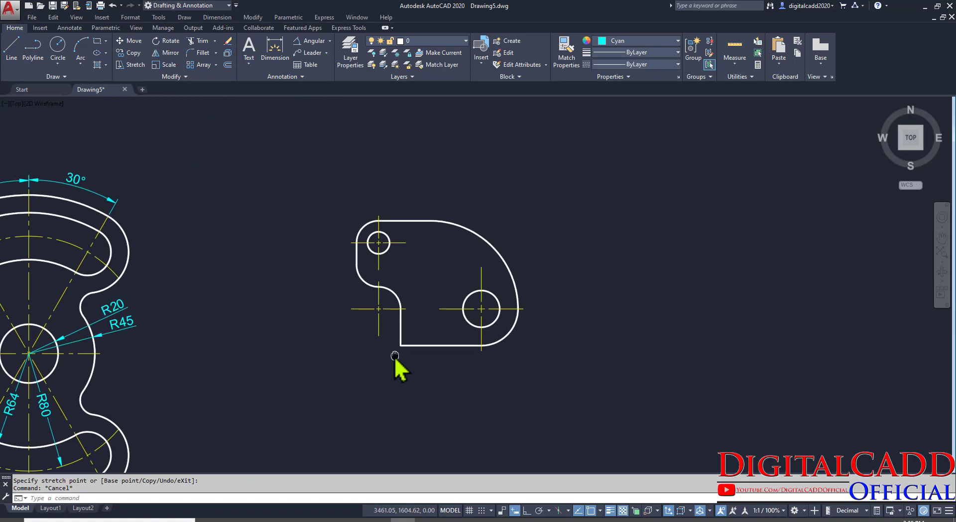
left_click(329, 41)
left_click(319, 57)
scroll(353, 283, "up", 3)
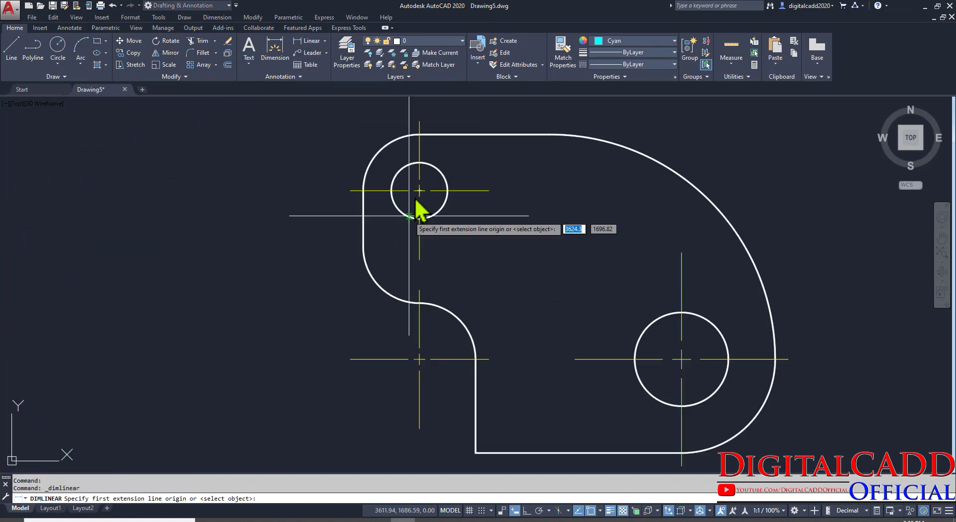
left_click(419, 135)
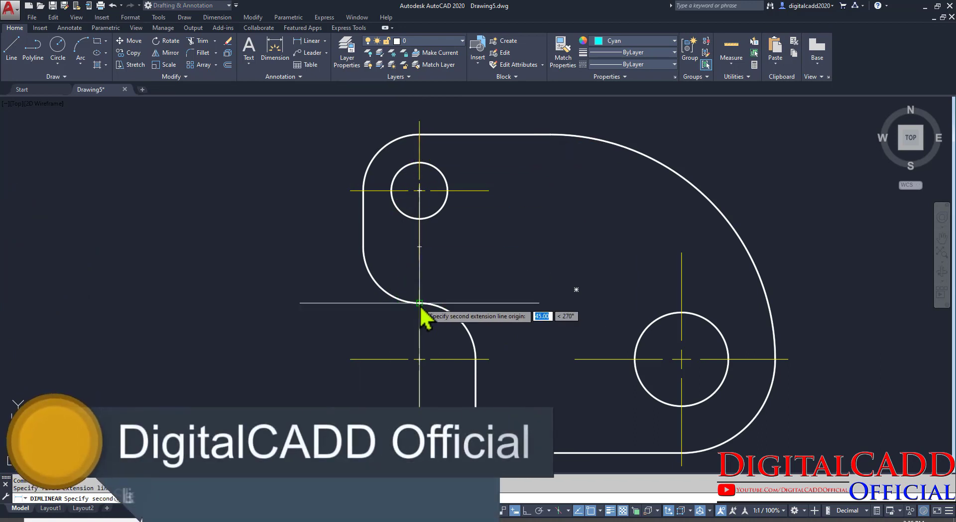
left_click(419, 302)
left_click(311, 259)
Continue the vertical dimension down to the bottom edge's left corner.
middle_click_drag(357, 320, 333, 257)
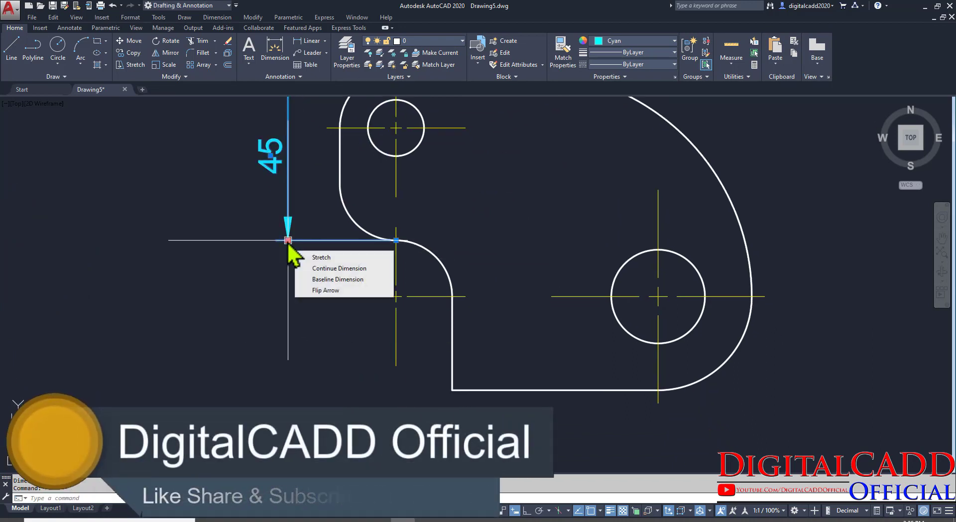
mouse_move(288, 240)
left_click(339, 270)
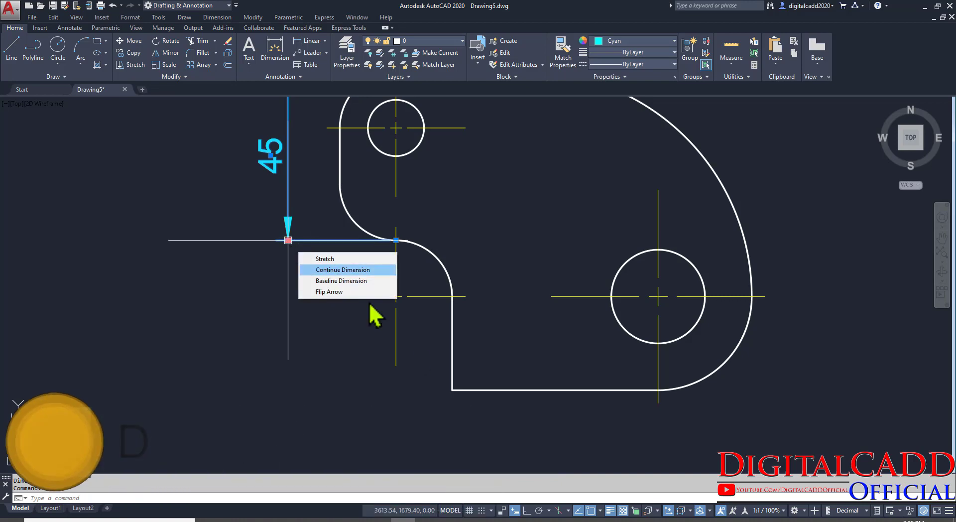
left_click(453, 391)
key("Escape")
key("Escape")
Add a horizontal linear dimension from the part's left edge to the bottom edge's left corner, placed below the part.
middle_click_drag(487, 408, 399, 400)
key("space")
left_click(252, 184)
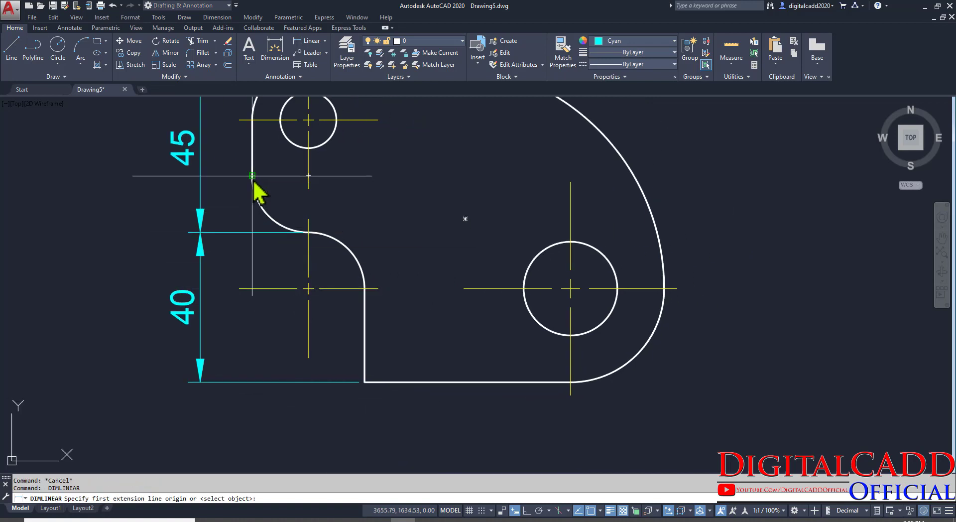
left_click(365, 383)
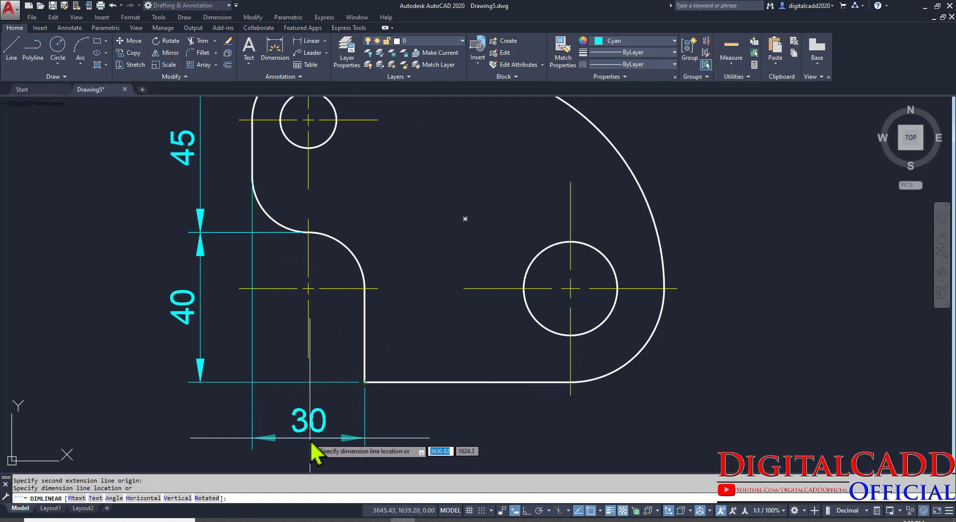
left_click(310, 444)
Continue the horizontal dimension from the bottom edge's left corner to the large hole's vertical centreline.
middle_click_drag(429, 423, 417, 363)
left_click(350, 386)
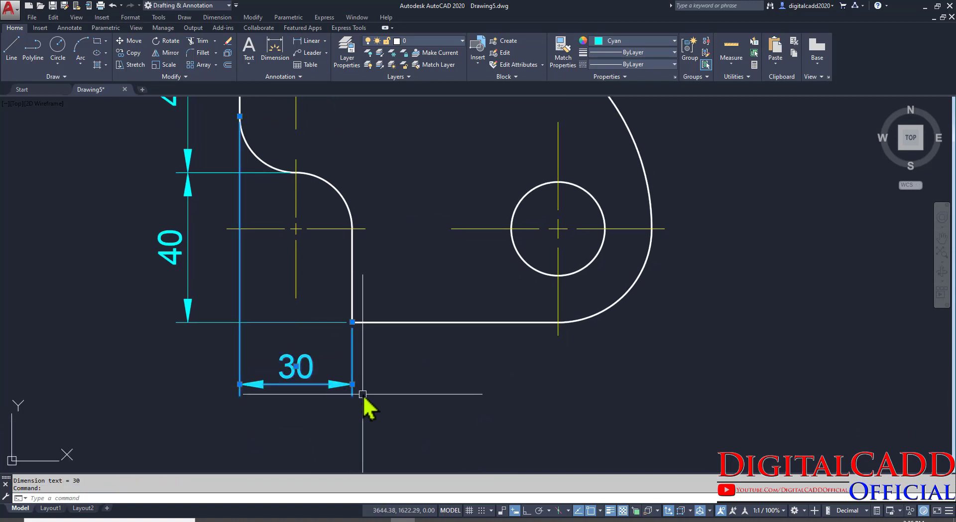
mouse_move(352, 384)
left_click(403, 413)
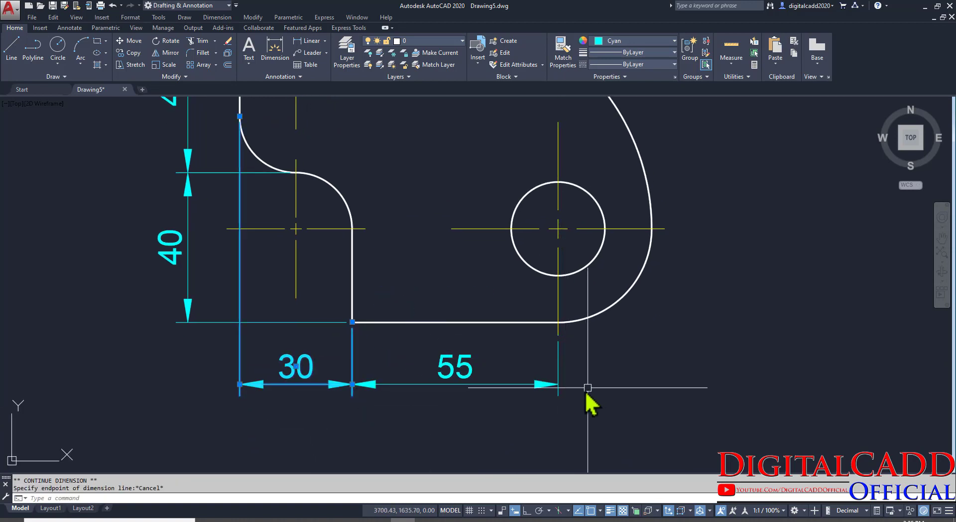
key("Escape")
Add a radius dimension to the lower-right corner arc, placed outside the part.
mouse_move(589, 388)
middle_mouse_down()
mouse_move(558, 384)
mouse_move(474, 422)
middle_mouse_up()
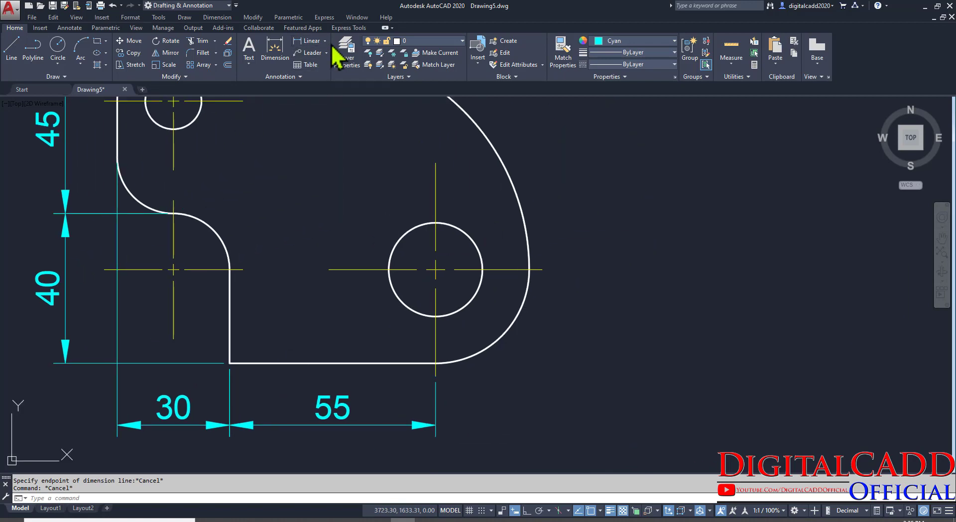
left_click(325, 41)
left_click(335, 145)
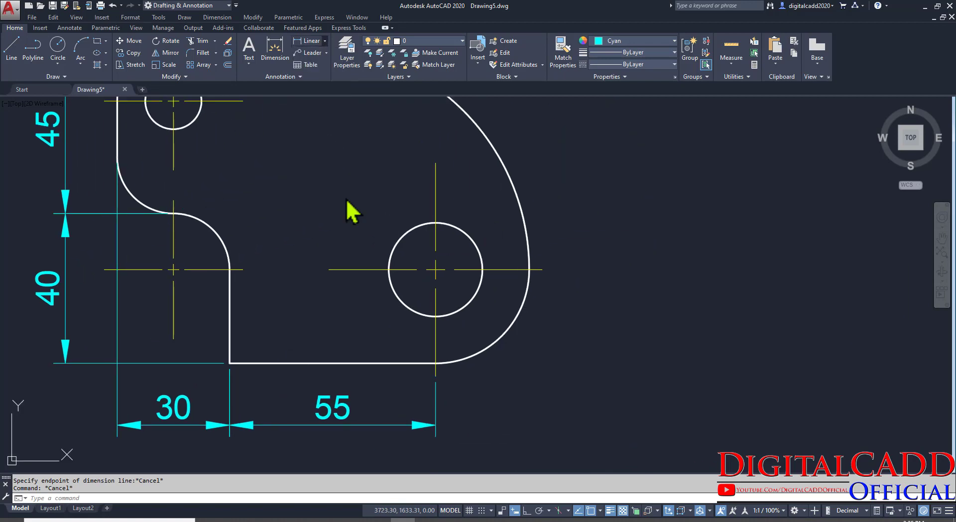
left_click(495, 356)
left_click(515, 385)
Add a radius dimension to the upper-left corner arc, placed outside the part.
middle_click_drag(504, 294, 605, 465)
key("Return")
left_click(238, 233)
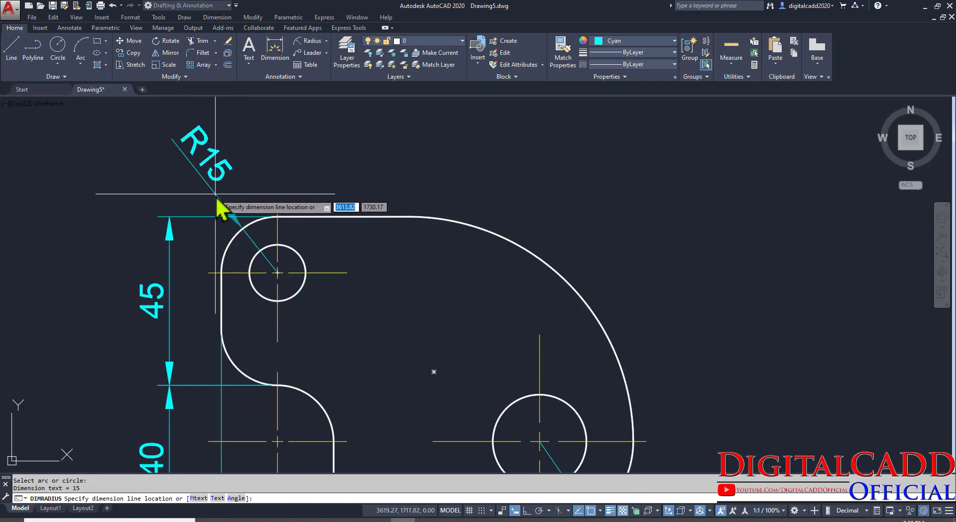
middle_click_drag(250, 392, 401, 284)
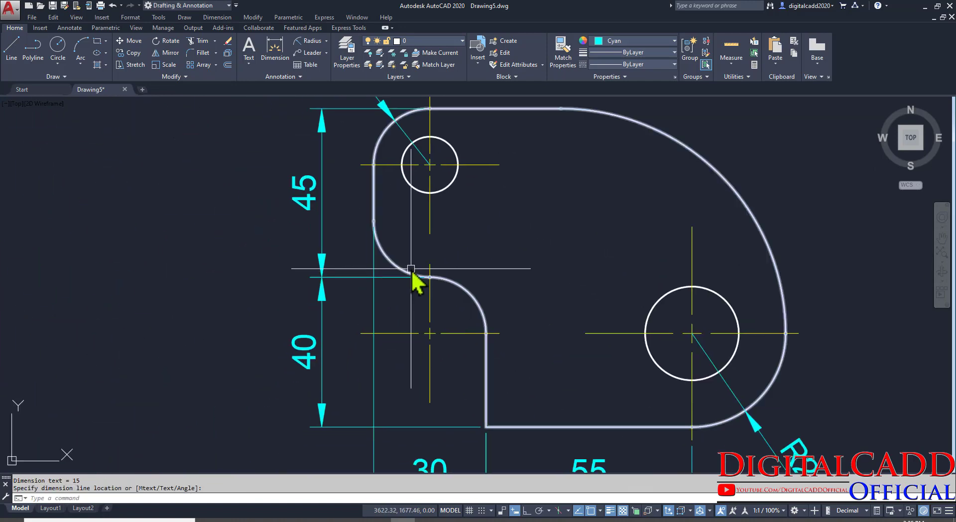
Add radius dimensions to the lower-left corner arc, placed outside the part, and to the adjoining reverse arc, placed inside the part.
left_click(262, 302)
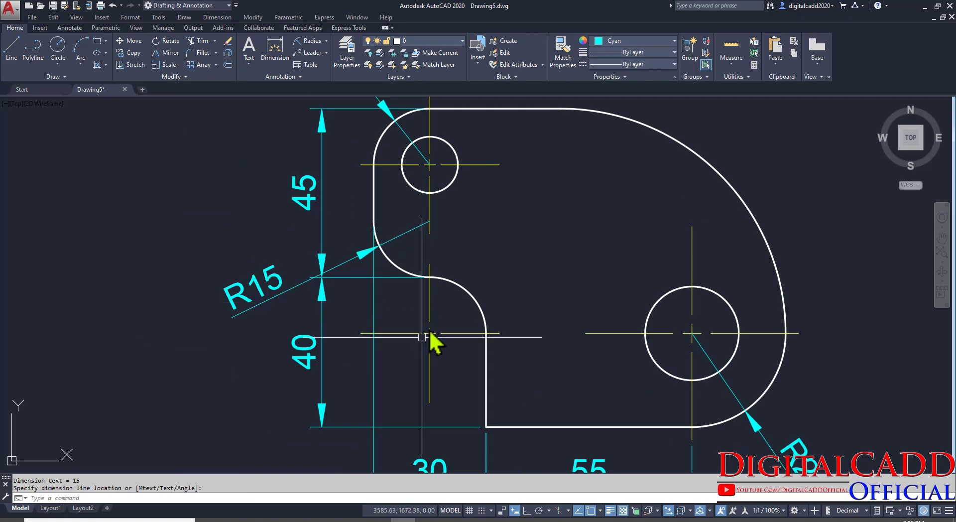
middle_click_drag(434, 342, 369, 353)
key("Return")
left_click(407, 312)
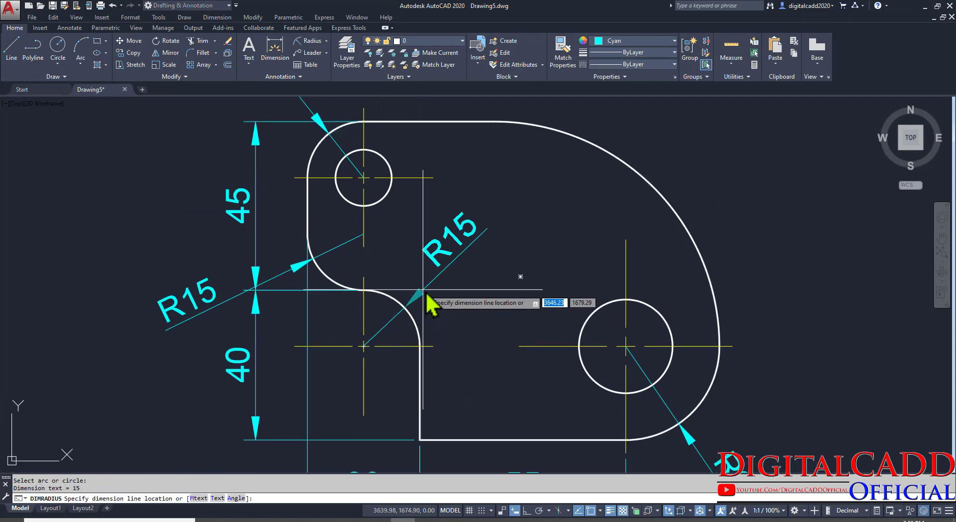
left_click(424, 294)
Add a radius dimension to the large upper-right arc, placed outside the part.
middle_click_drag(555, 401, 373, 468)
key("Return")
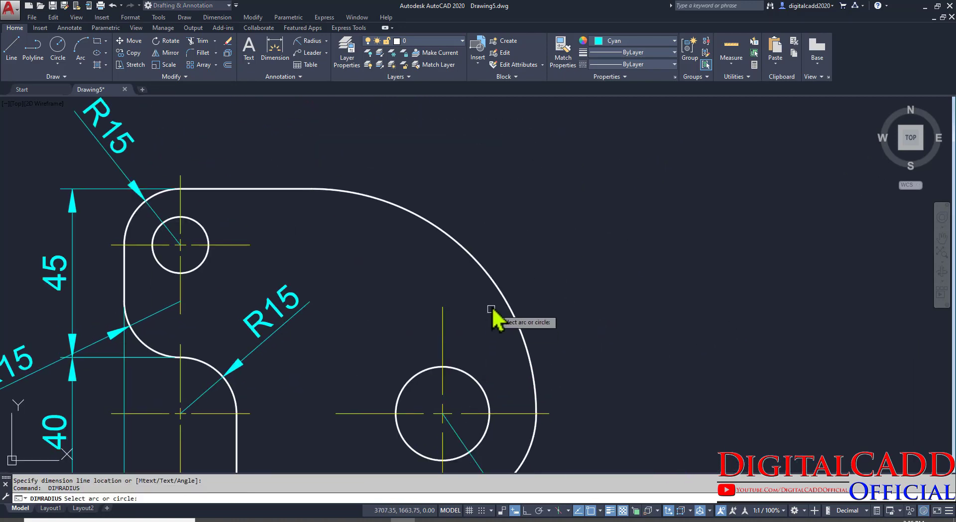
left_click(503, 292)
left_click(515, 270)
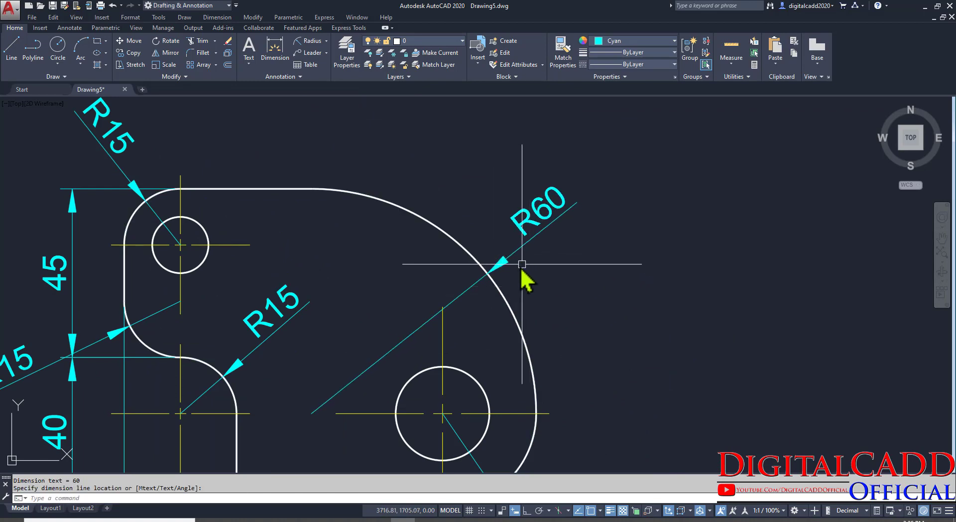
Add diameter dimensions to the large and small holes, with their text outside the outline.
scroll(520, 279, "down", 3)
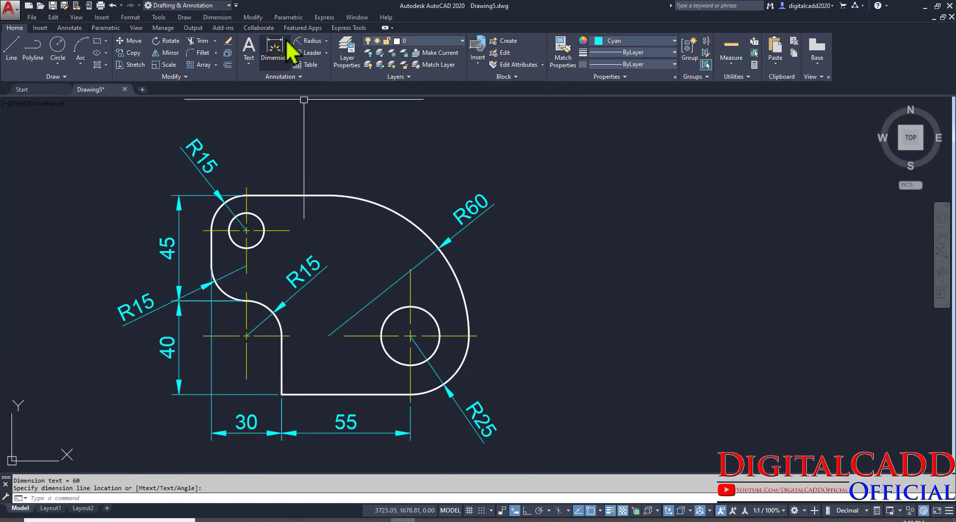
left_click(327, 41)
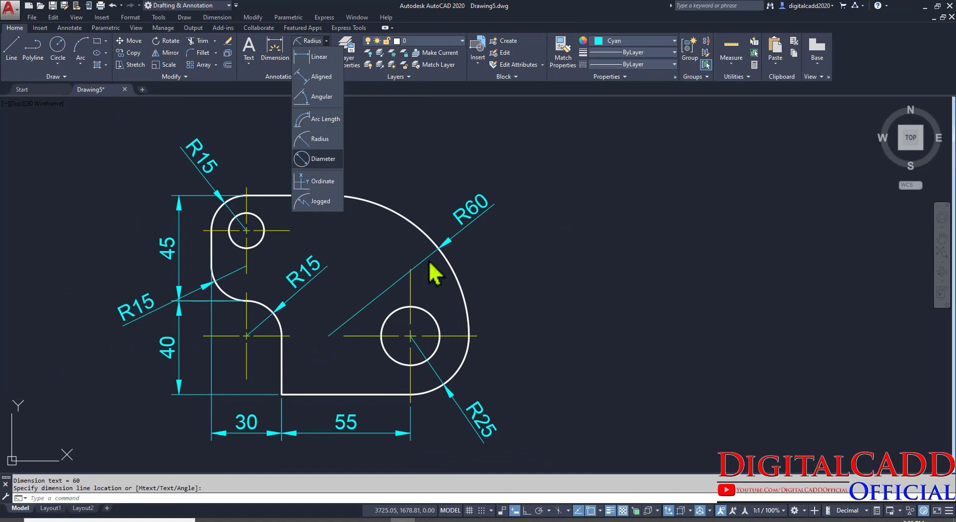
left_click(439, 327)
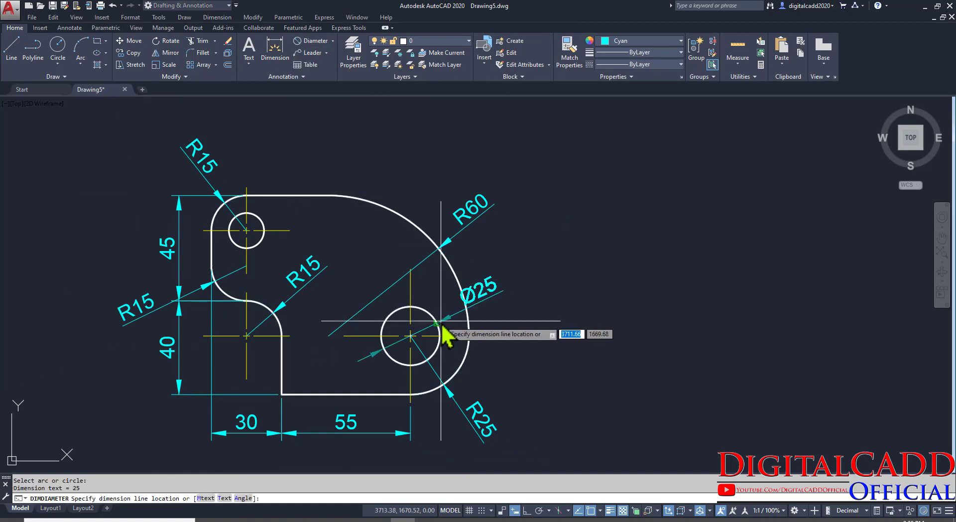
left_click(500, 405)
left_click(228, 229)
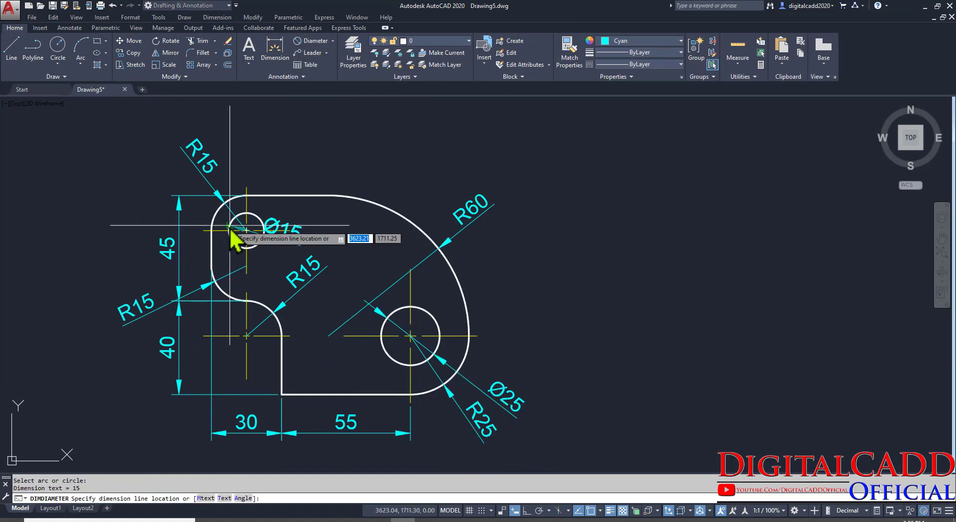
left_click(231, 166)
middle_click_drag(291, 294, 377, 308)
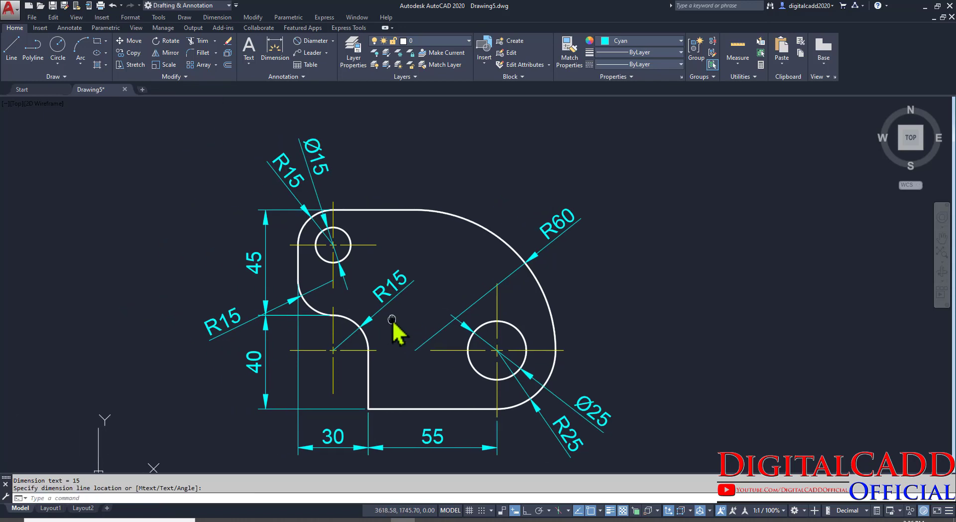
Add a vertical linear dimension from the large hole's horizontal centreline to the top edge, placed to the right of the part.
left_click(333, 41)
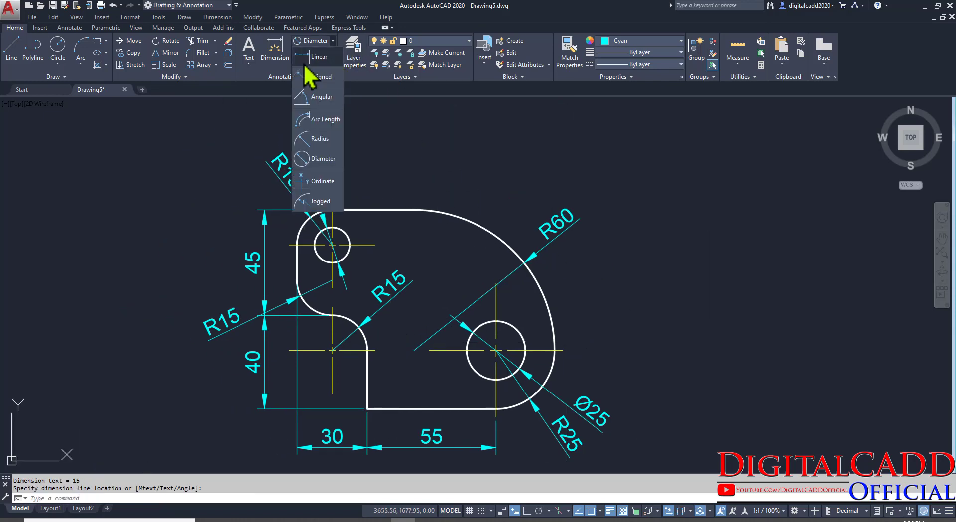
left_click(304, 62)
left_click(562, 350)
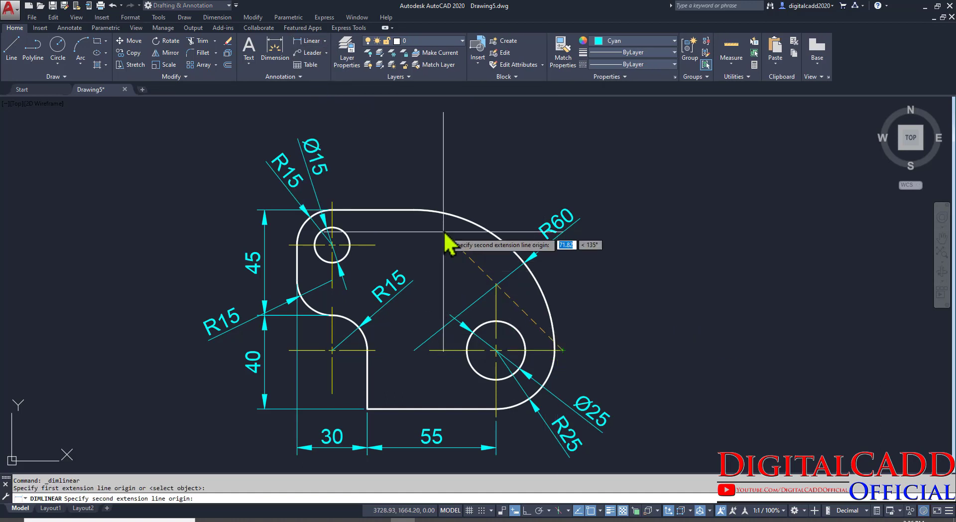
left_click(415, 210)
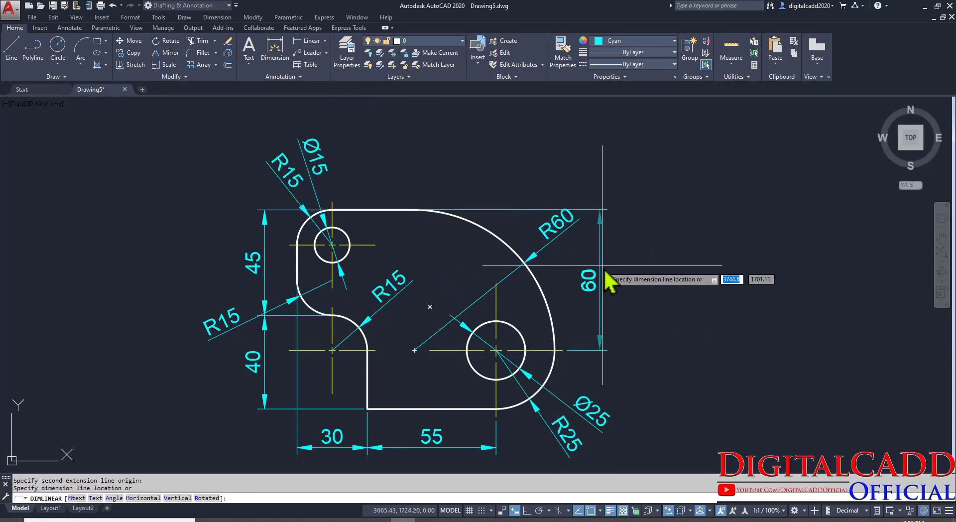
left_click(609, 284)
Examine the finished dimensions on the second part and its spacing from the first part.
mouse_move(626, 358)
middle_mouse_down()
mouse_move(631, 323)
mouse_move(669, 337)
middle_mouse_up()
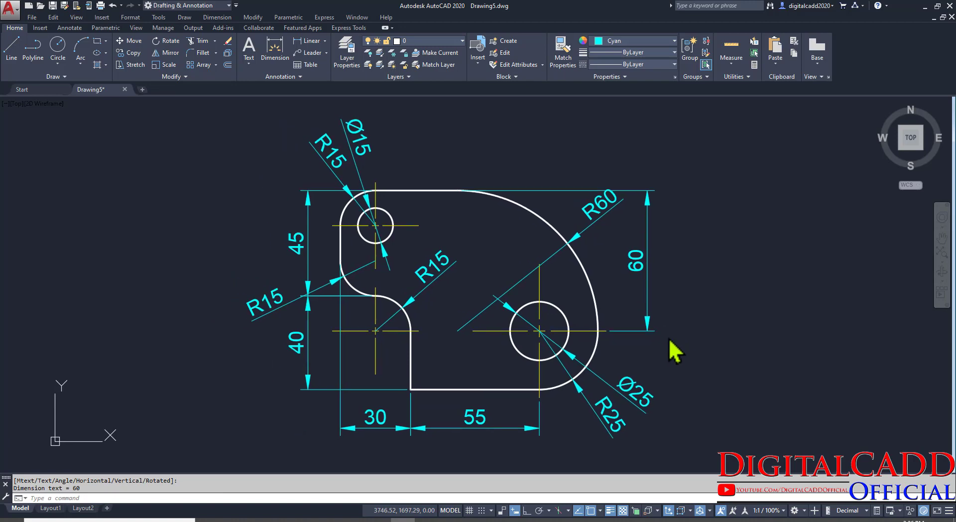
scroll(646, 359, "down", 4)
scroll(593, 368, "up", 5)
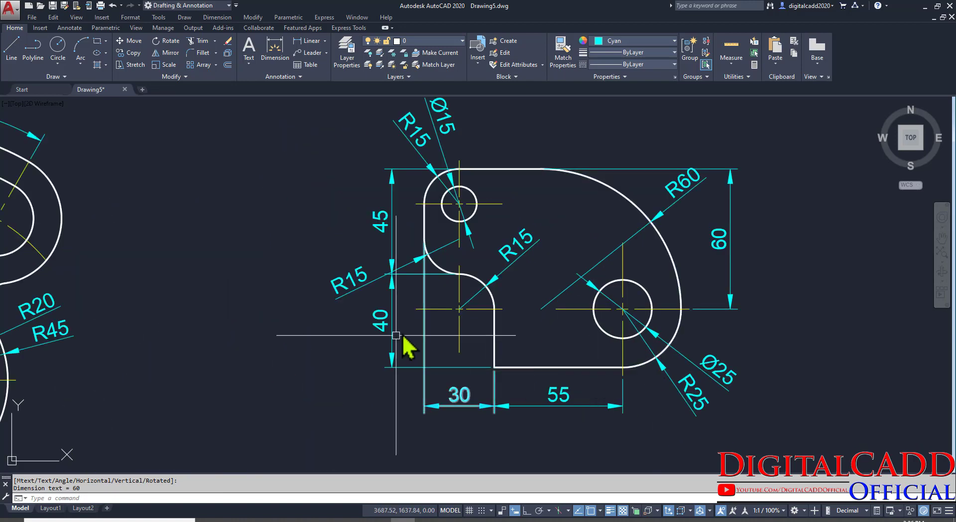
scroll(401, 336, "down", 3)
mouse_move(395, 391)
middle_mouse_down()
mouse_move(473, 369)
mouse_move(433, 362)
middle_mouse_up()
middle_click_drag(459, 327, 395, 375)
scroll(630, 238, "up", 4)
scroll(557, 201, "down", 4)
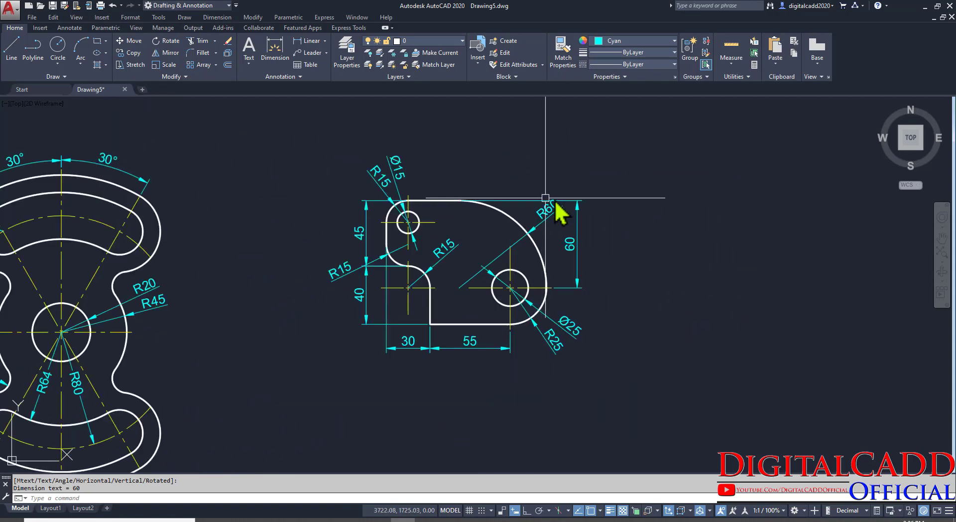
Move the second part with all its dimensions about 105 units horizontally towards the first part, using Ortho.
middle_click_drag(493, 351, 634, 328)
mouse_move(359, 316)
middle_mouse_down()
mouse_move(395, 335)
mouse_move(431, 323)
middle_mouse_up()
scroll(488, 340, "down", 3)
left_click(737, 171)
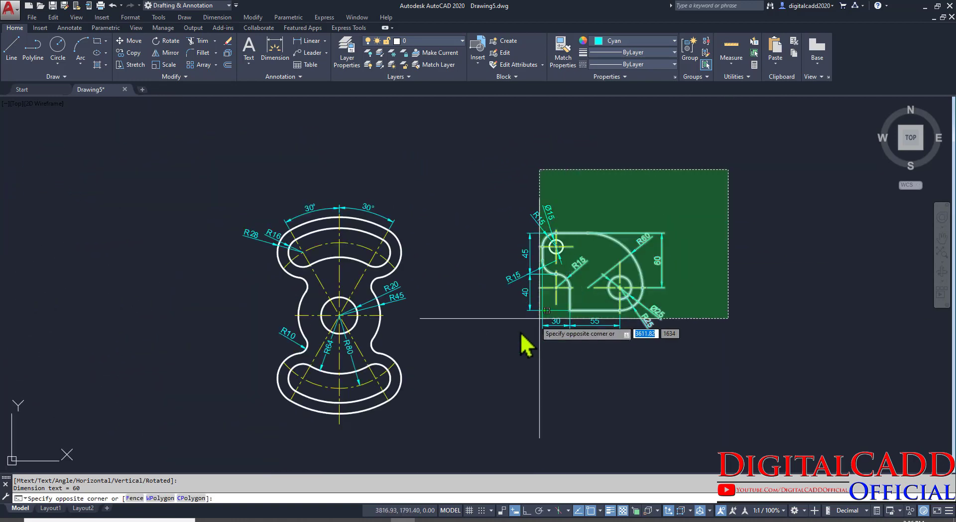
left_click(525, 337)
type("m")
key("Return")
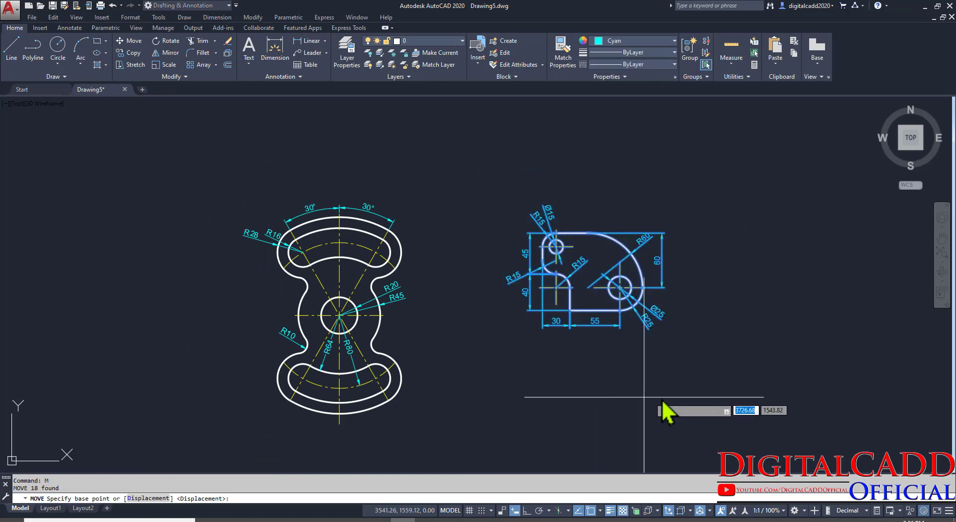
left_click(667, 395)
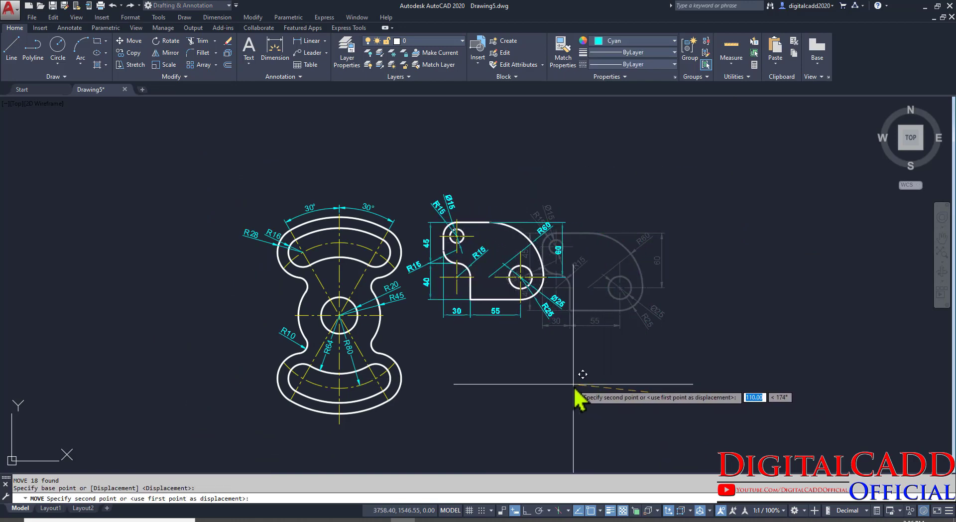
key("F8")
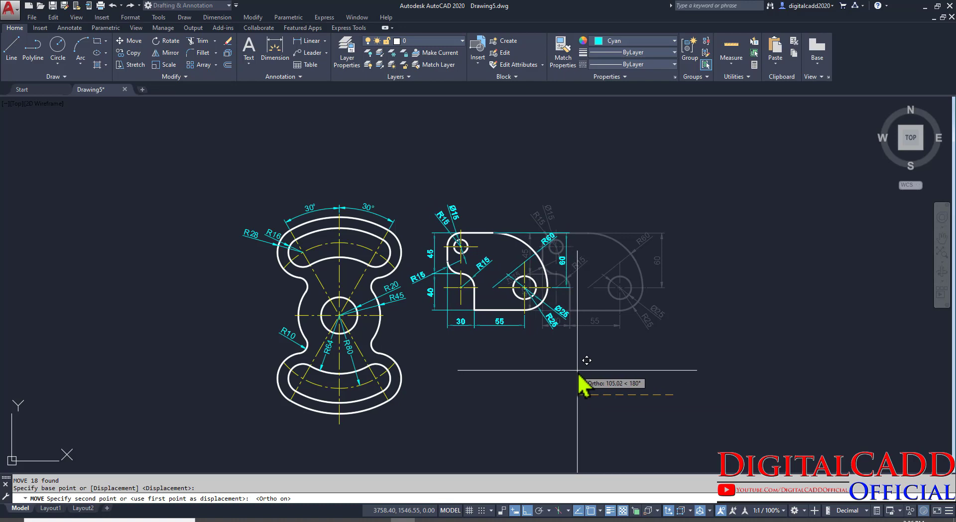
left_click(578, 373)
Move the second part and its dimensions slightly upward.
key("Return")
left_click(608, 186)
left_click(438, 394)
key("Return")
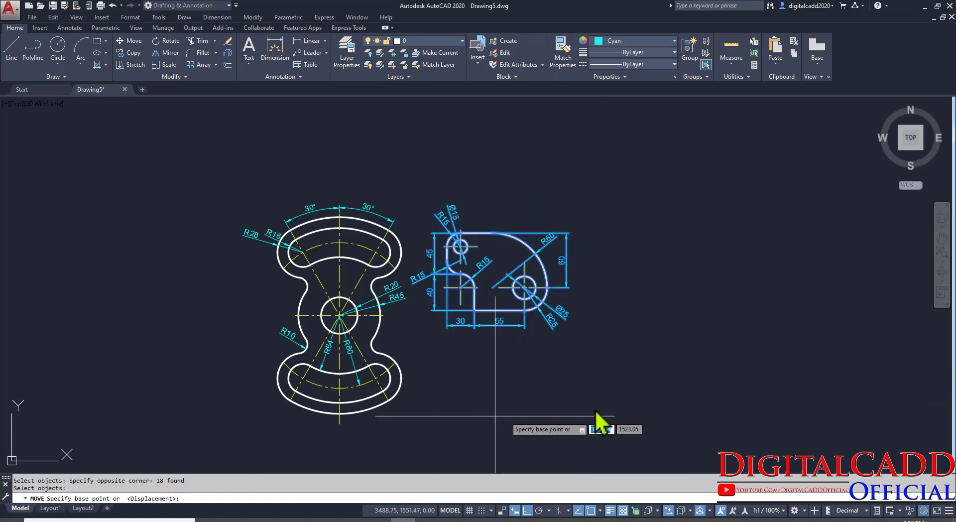
left_click(614, 399)
left_click(613, 389)
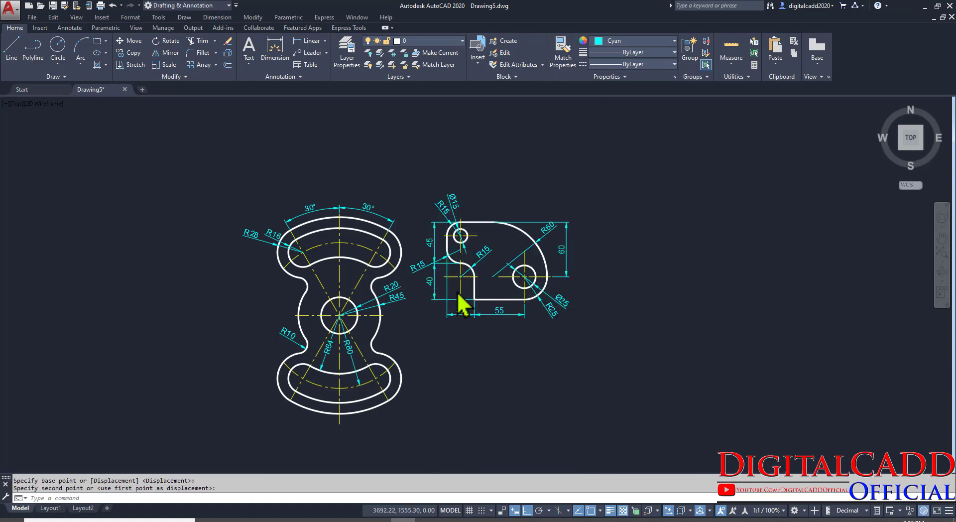
Save the drawing in the Documents folder as Drawing112.
scroll(455, 355, "up", 3)
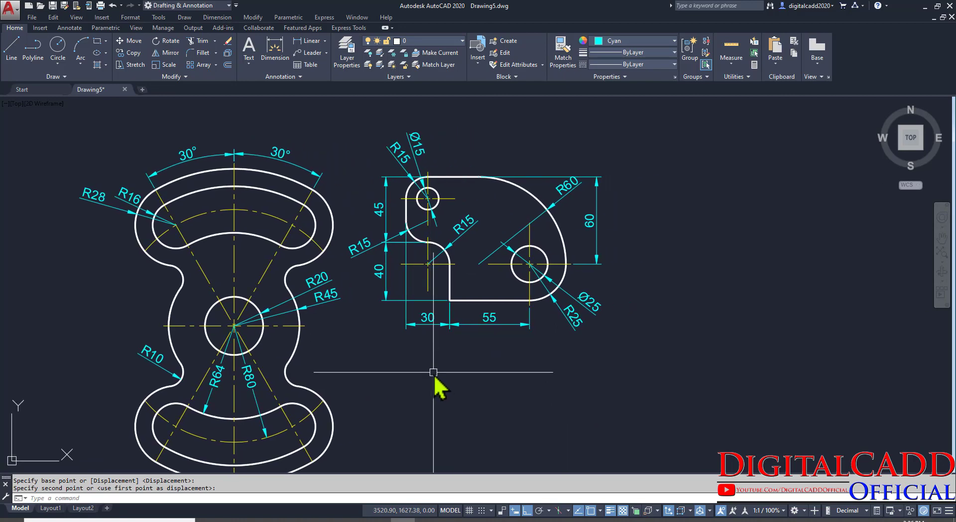
middle_click_drag(433, 373, 463, 363)
key("ctrl+s")
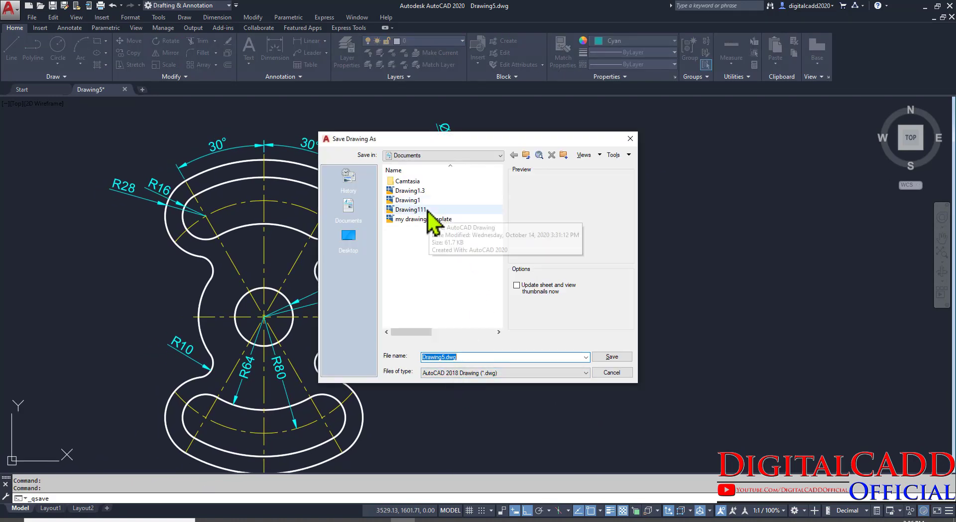
left_click(421, 210)
left_click(466, 361)
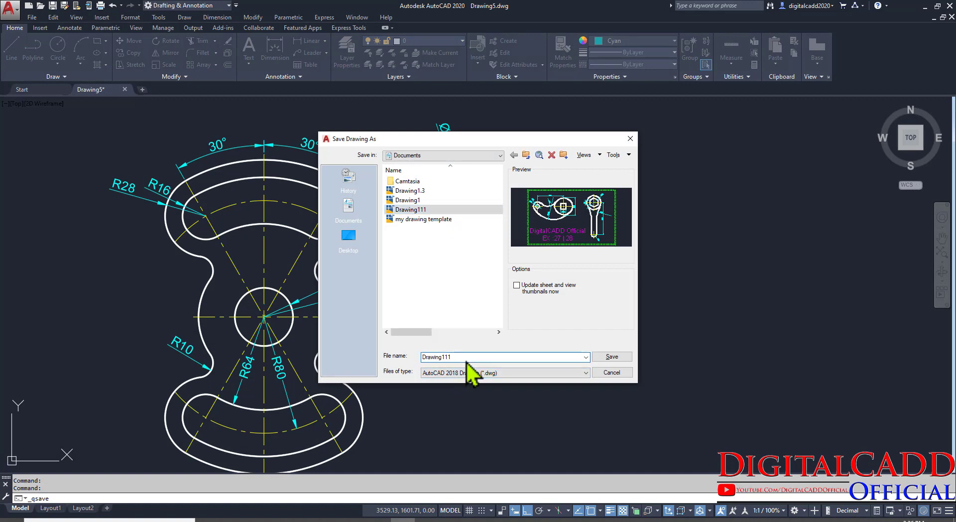
key("BackSpace")
key("Return")
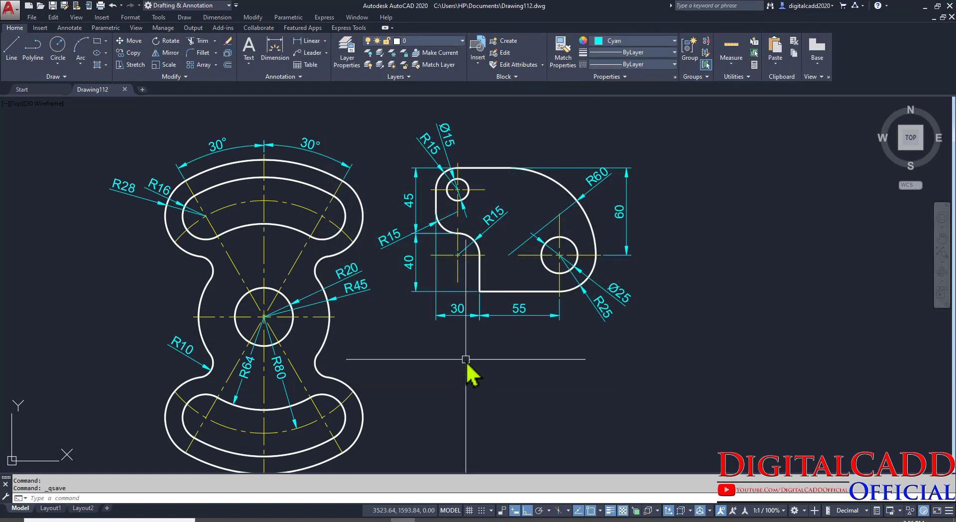
Set the current object colour to green.
mouse_move(437, 334)
middle_mouse_down()
mouse_move(506, 353)
mouse_move(502, 319)
middle_mouse_up()
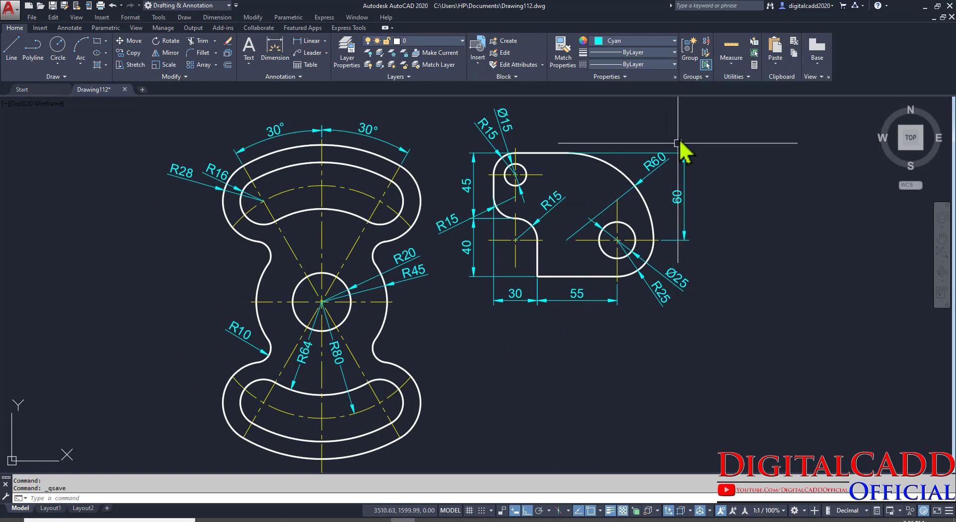
left_click(634, 42)
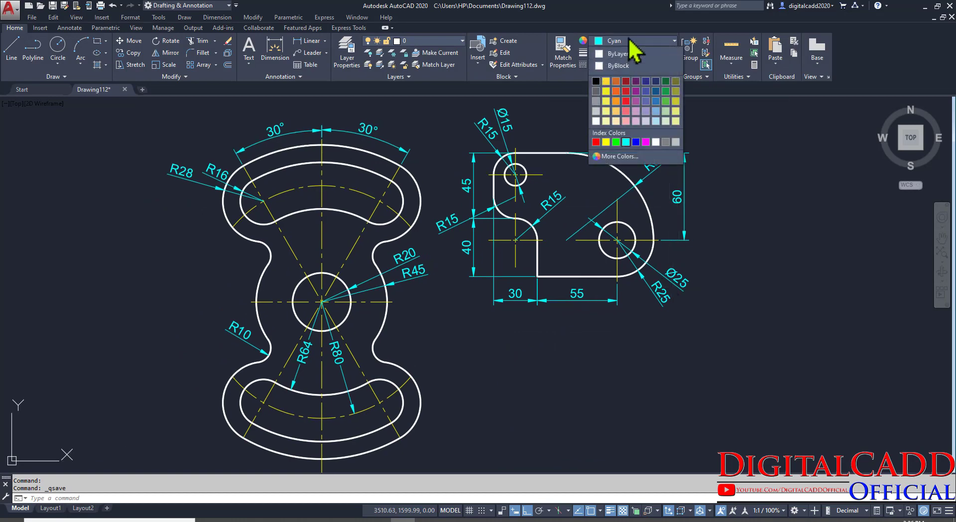
left_click(617, 142)
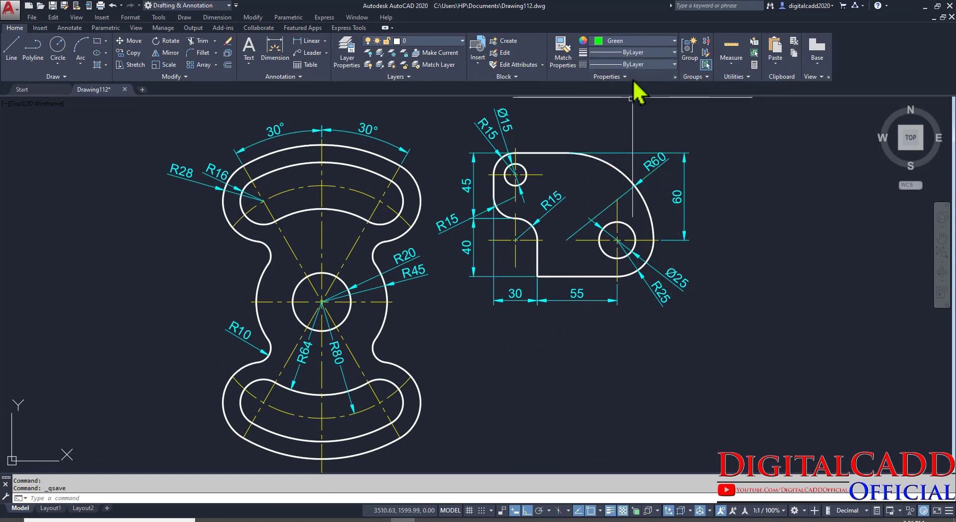
Load the BORDER linetype and make it the current linetype.
left_click(642, 64)
left_click(601, 127)
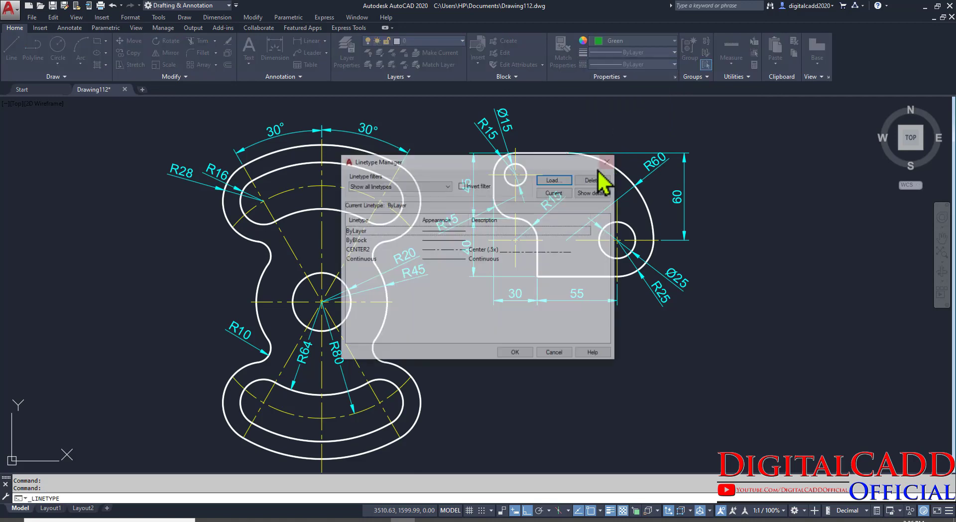
left_click(554, 179)
left_click(415, 264)
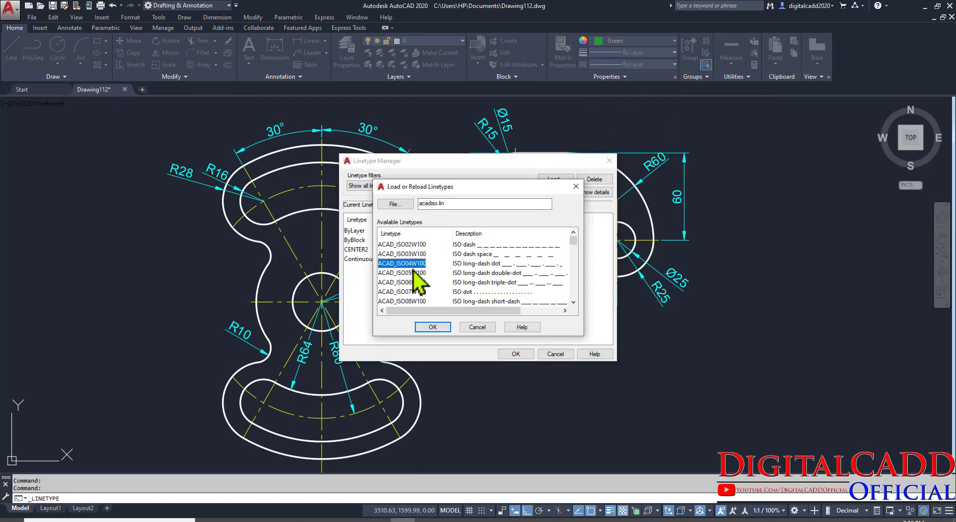
key("b")
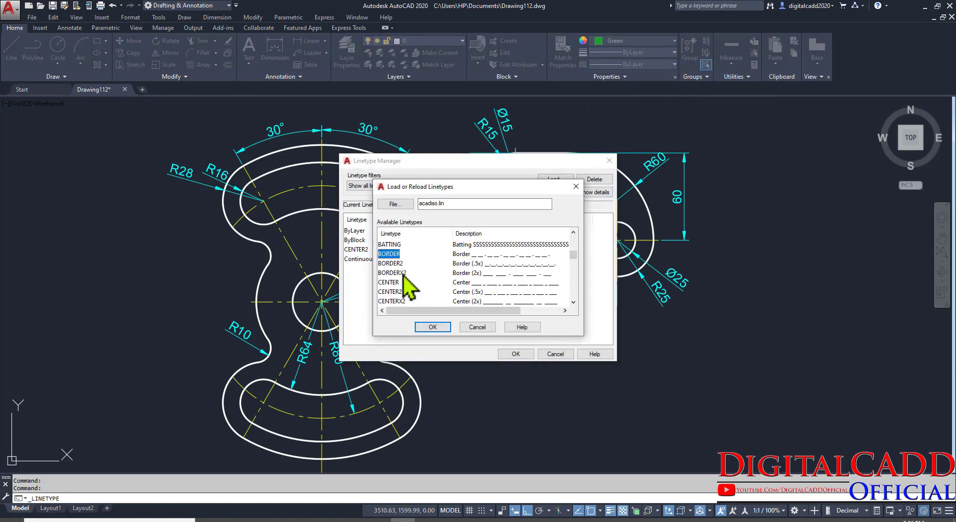
left_click(432, 328)
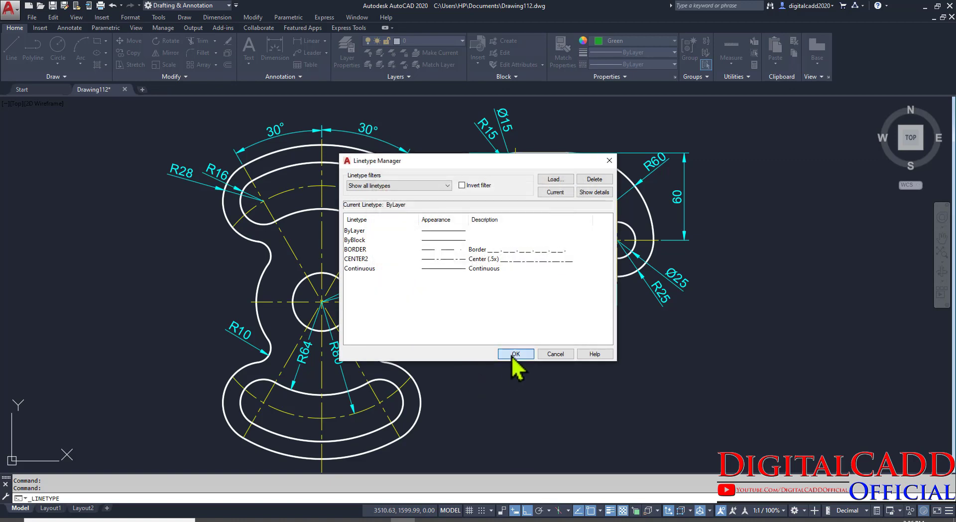
left_click(515, 354)
middle_click_drag(501, 359, 460, 346)
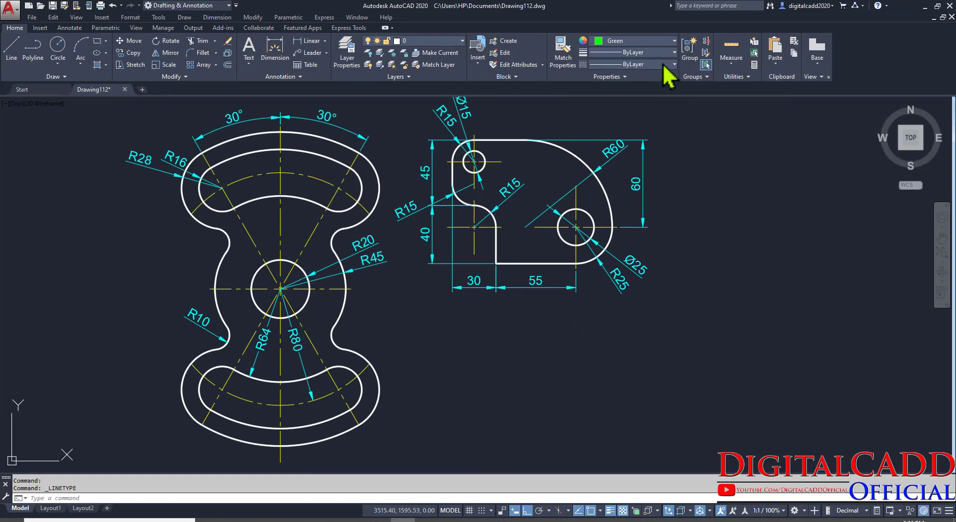
left_click(664, 66)
left_click(647, 102)
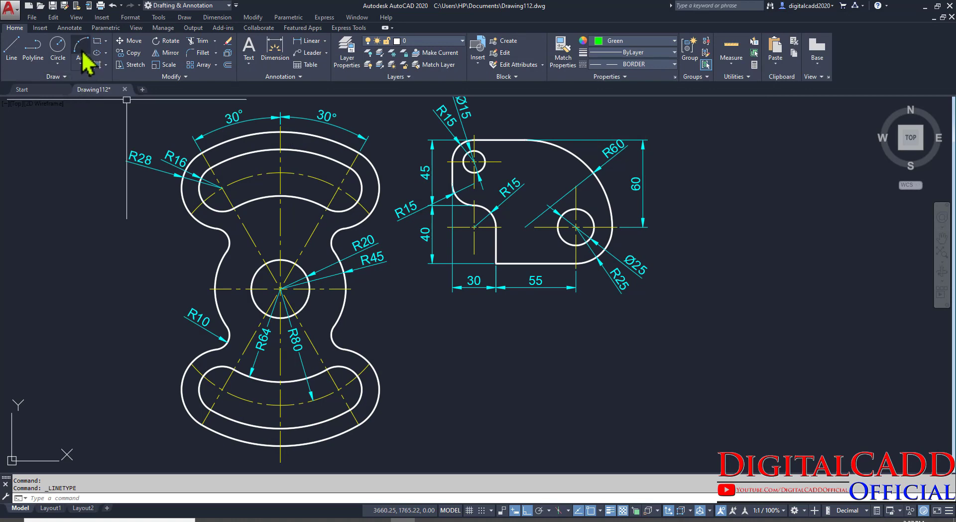
Draw a rectangular border about 410 by 272 units around both dimensioned parts.
left_click(97, 41)
scroll(423, 319, "down", 2)
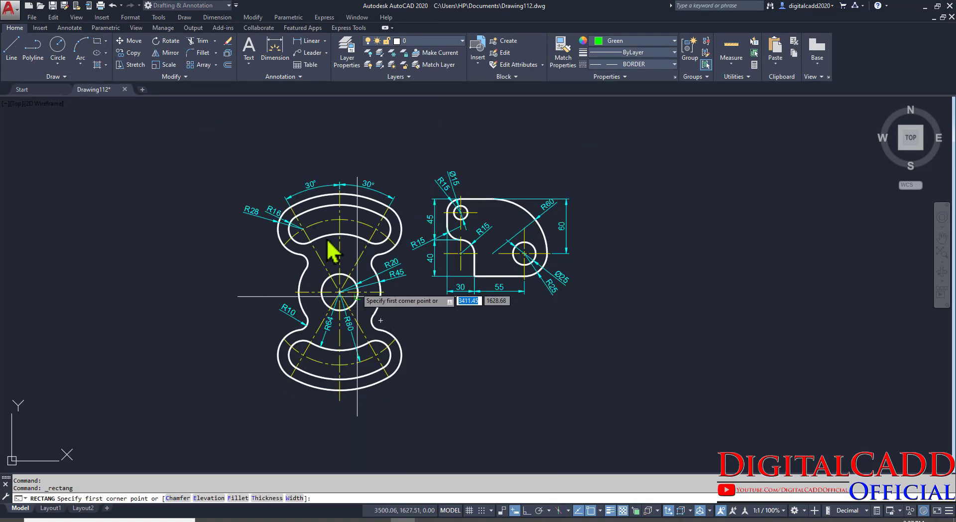
left_click(221, 162)
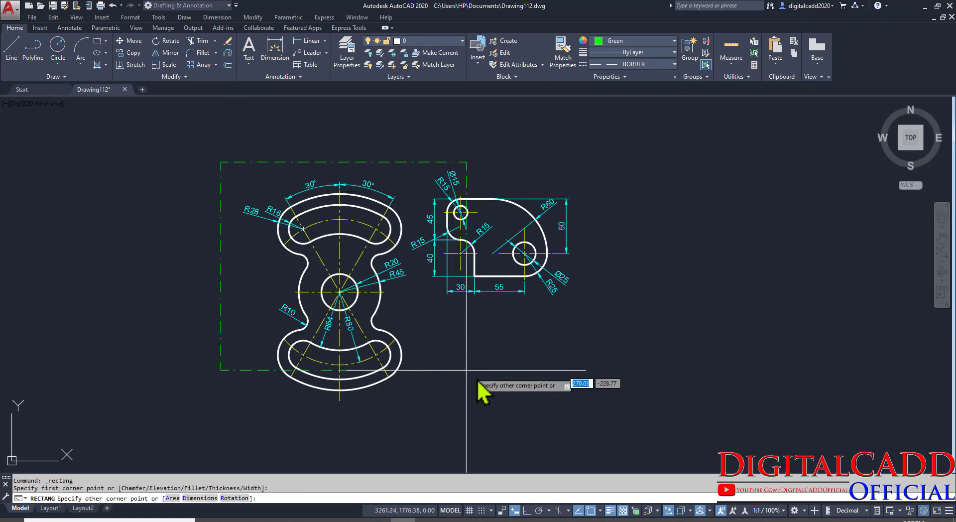
left_click(593, 409)
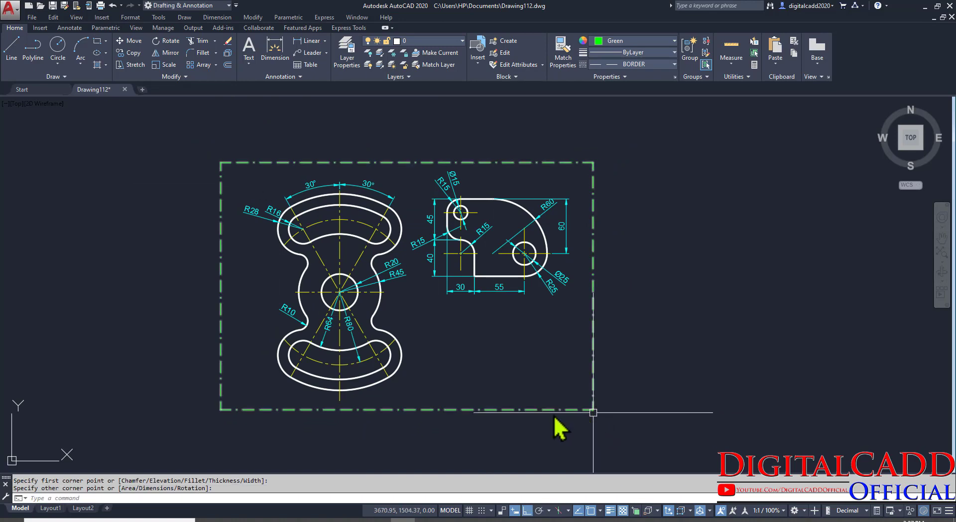
middle_click_drag(381, 393, 397, 393)
Move the first part with all its dimensions horizontally to the left inside the border.
left_click(223, 139)
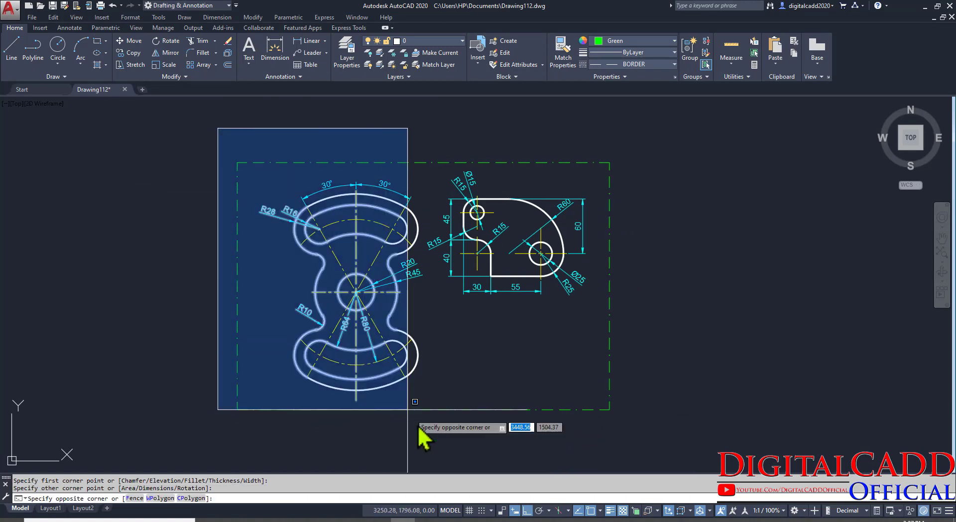
left_click(433, 452)
type("m")
key("Return")
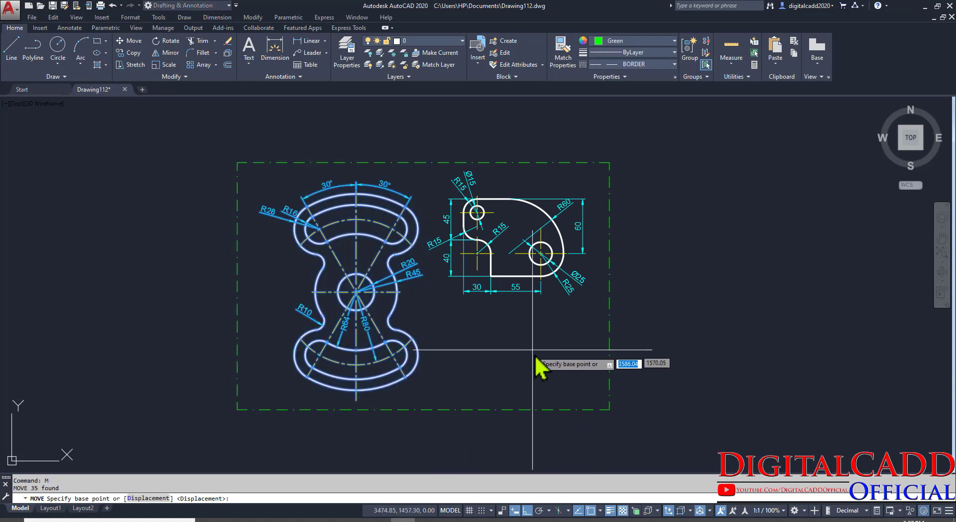
left_click(532, 354)
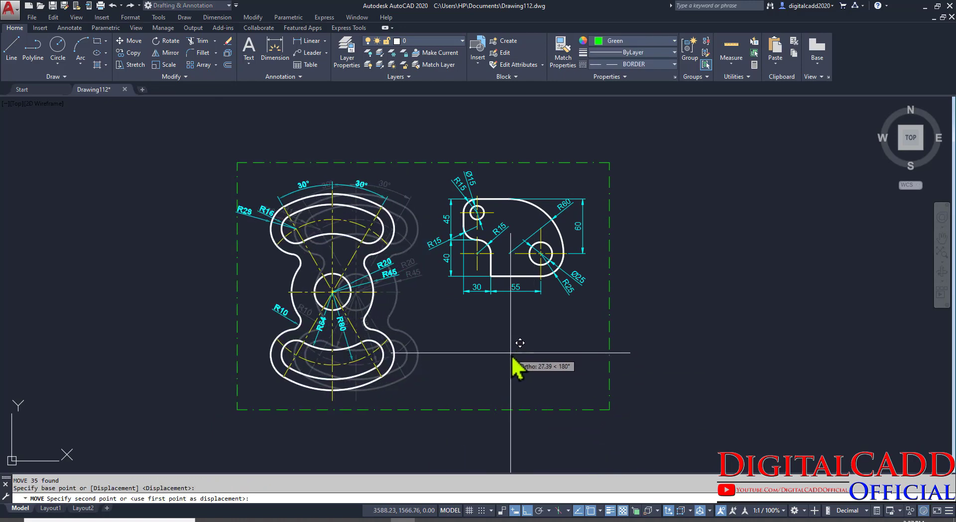
left_click(517, 354)
Move the second part with its dimensions about 10 units to the left inside the border.
key("Return")
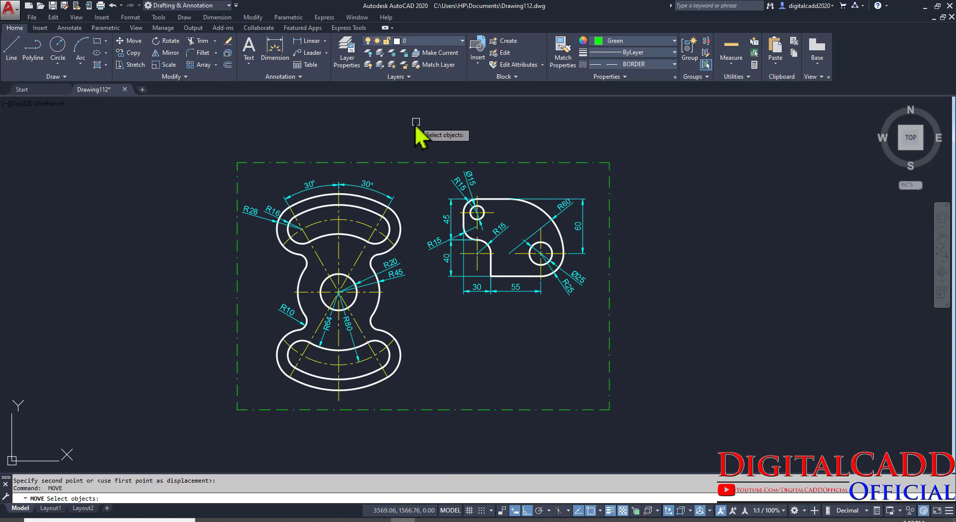
left_click(418, 128)
left_click(636, 380)
key("Return")
left_click(692, 361)
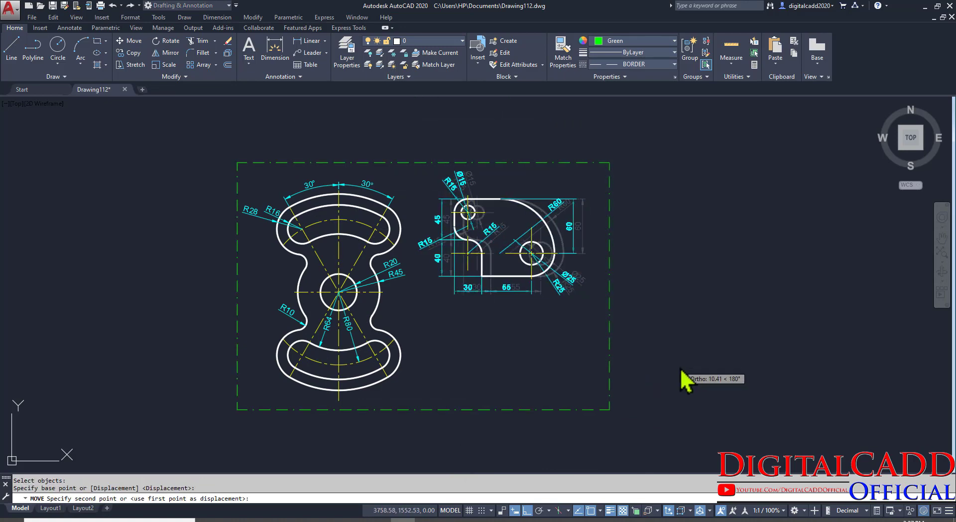
left_click(683, 379)
middle_click_drag(536, 392, 551, 395)
scroll(497, 349, "up", 2)
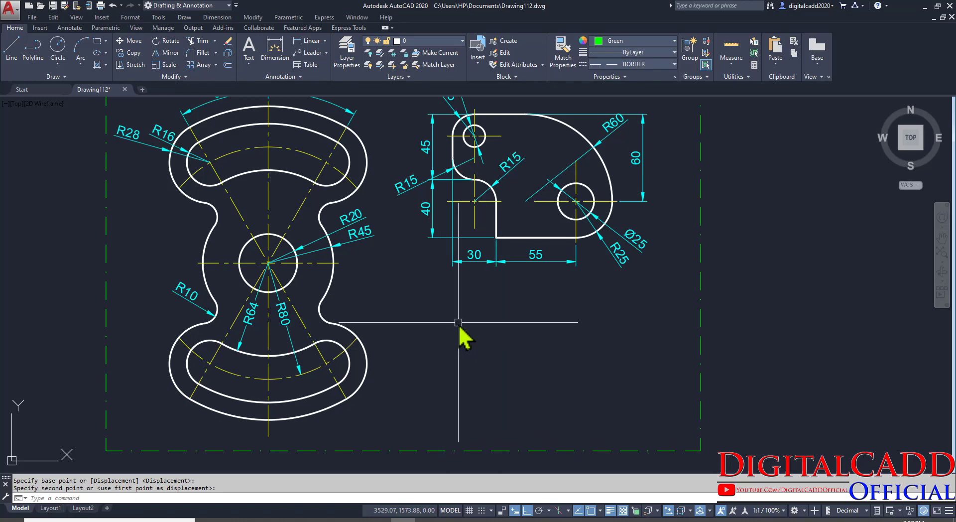
scroll(459, 322, "down", 2)
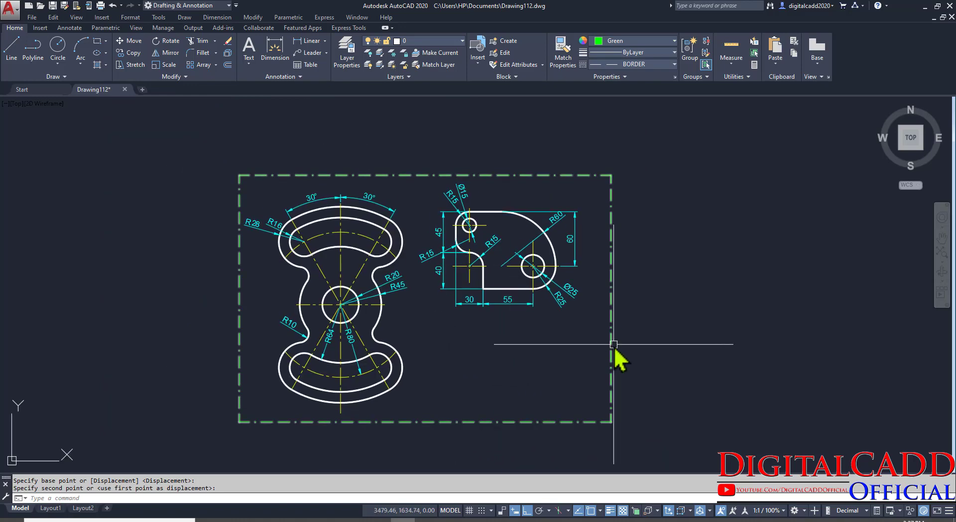
middle_click_drag(600, 365, 567, 372)
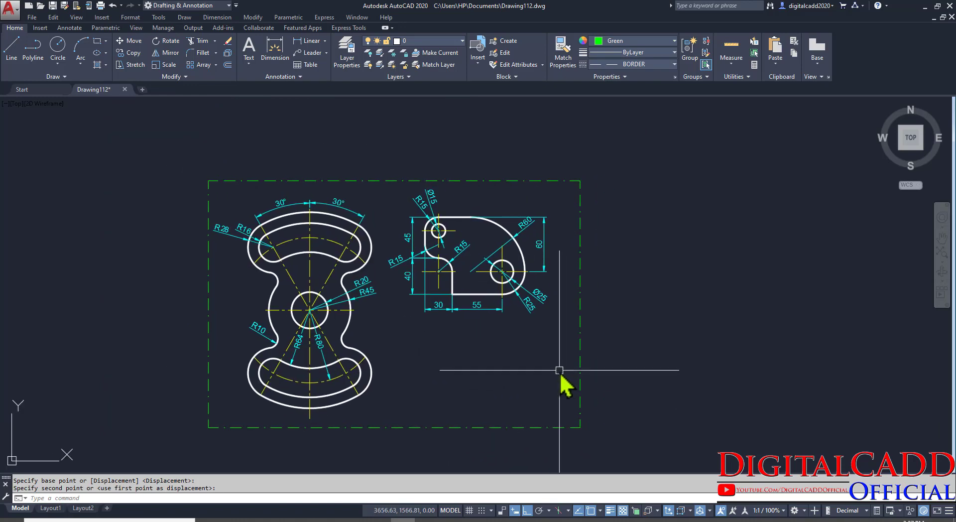
Switch to the assignments PDF in the browser, look through the exercises on pages 17 to 25, and return to AutoCAD.
left_click(283, 520)
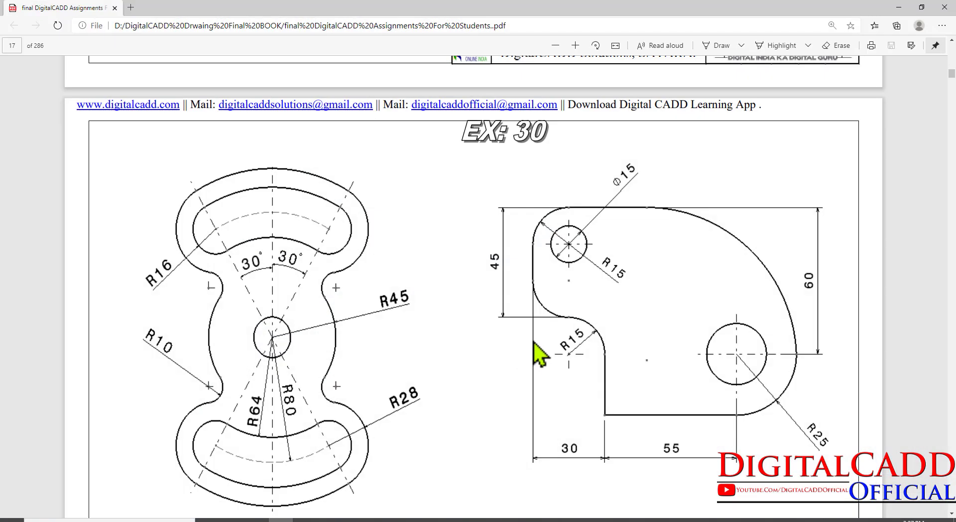
scroll(528, 353, "down", 20)
scroll(629, 277, "down", 6)
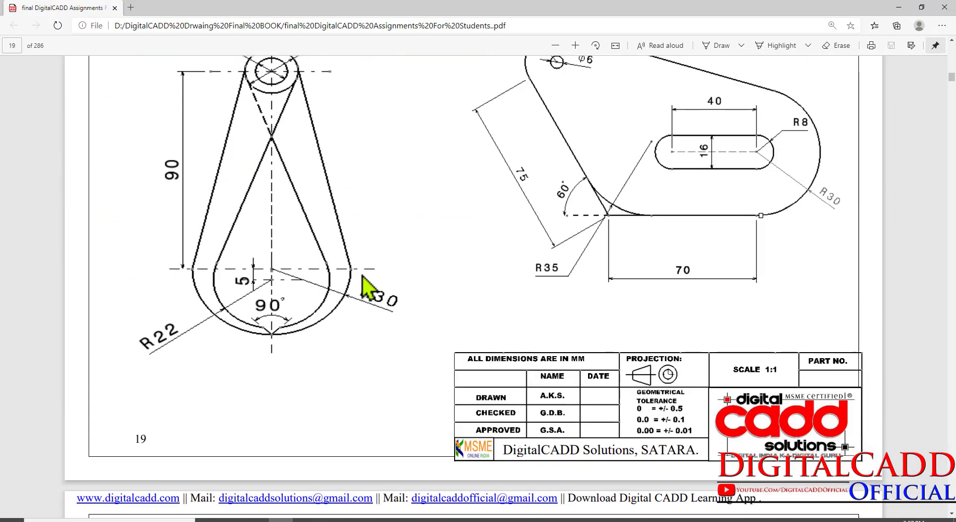
scroll(380, 310, "up", 4)
scroll(388, 308, "down", 6)
scroll(384, 319, "down", 20)
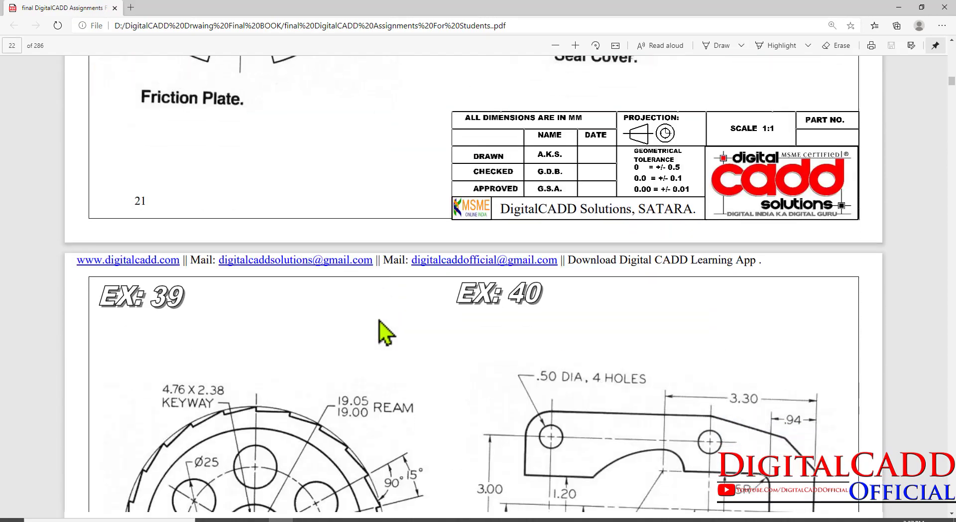
scroll(354, 328, "down", 18)
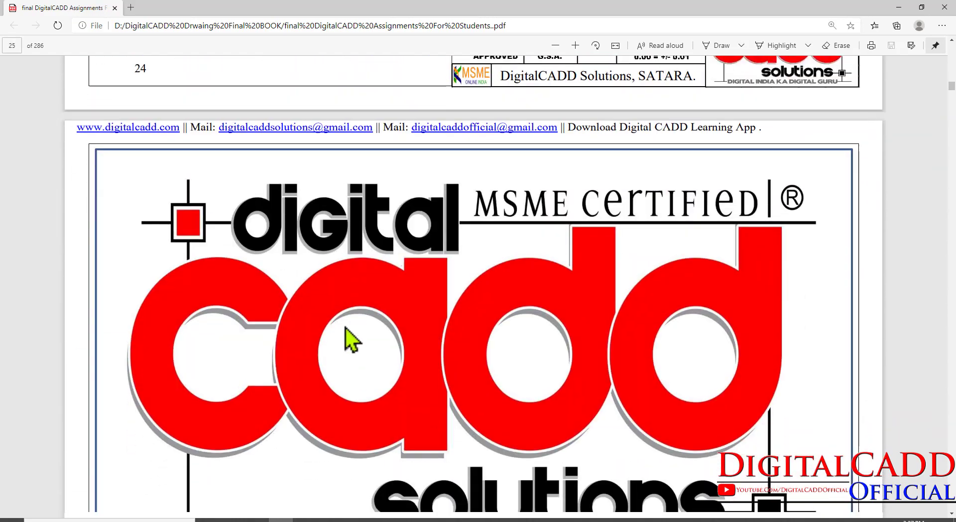
scroll(345, 341, "up", 12)
scroll(344, 351, "down", 3)
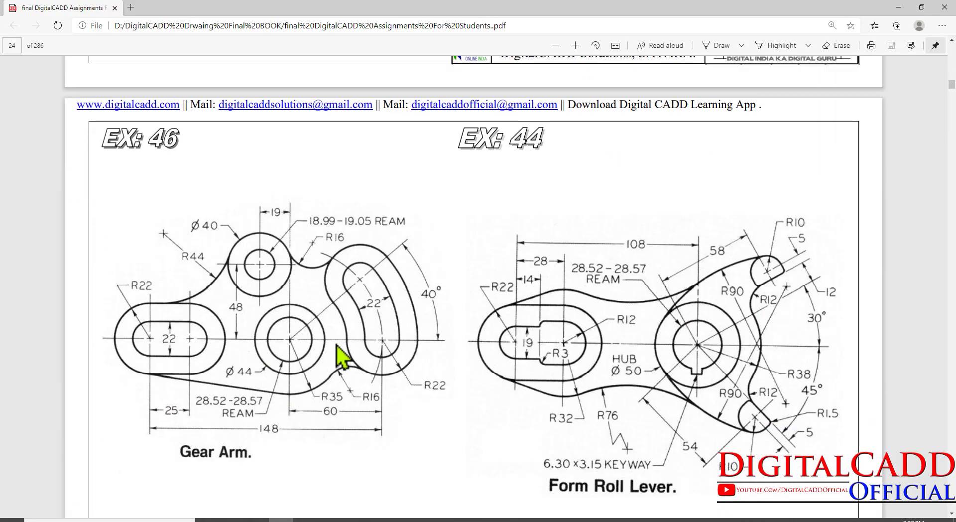
scroll(344, 353, "up", 1)
scroll(403, 359, "down", 3)
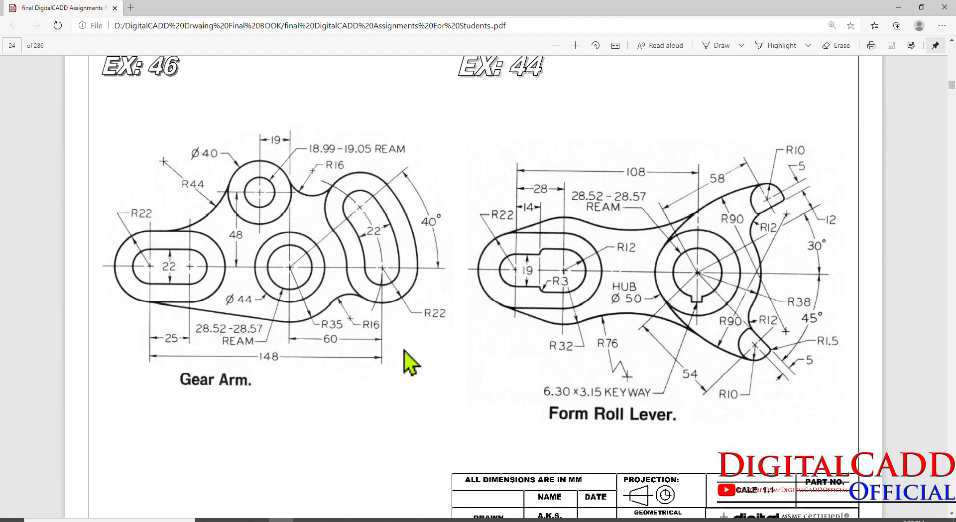
scroll(408, 365, "up", 20)
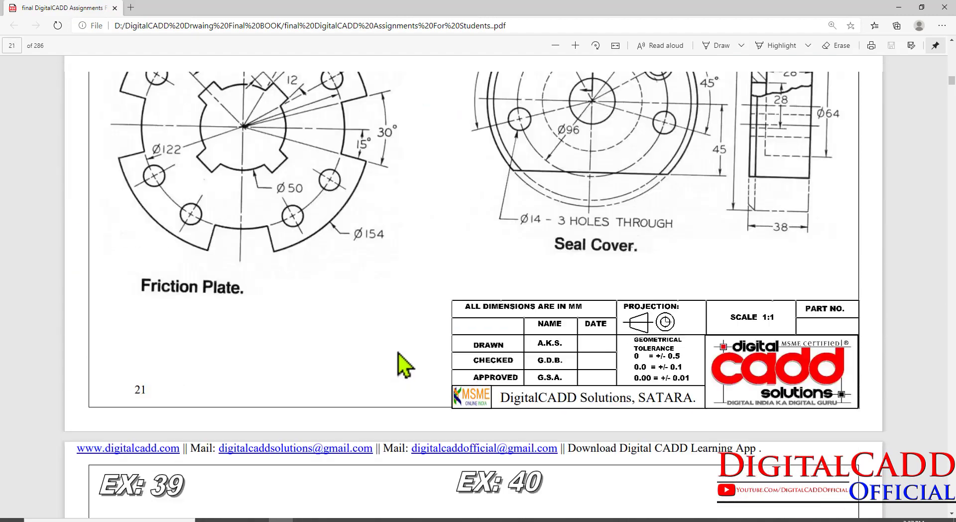
scroll(402, 366, "up", 20)
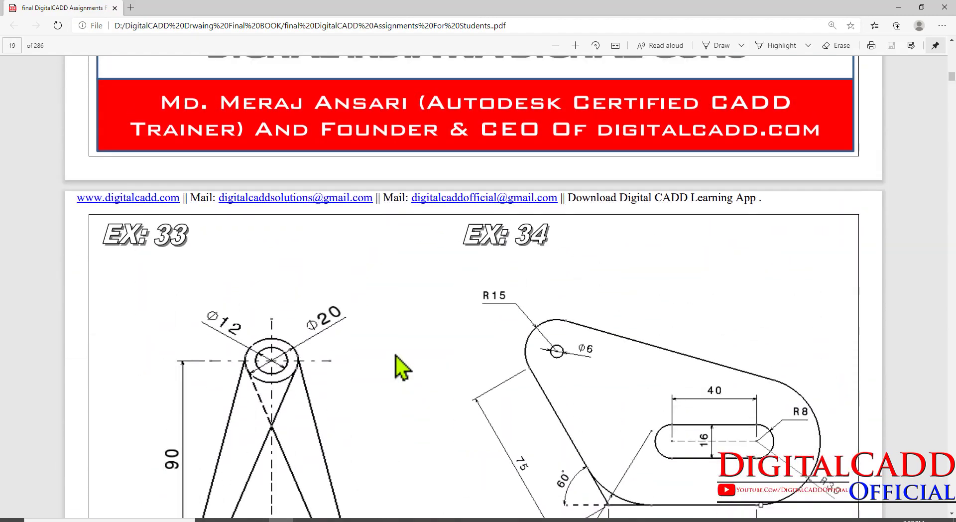
scroll(399, 366, "up", 12)
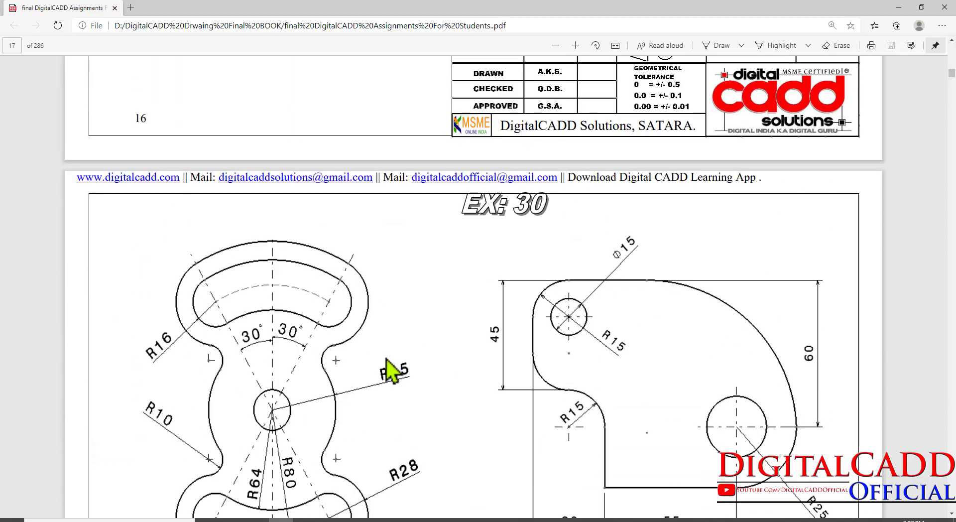
left_click(403, 520)
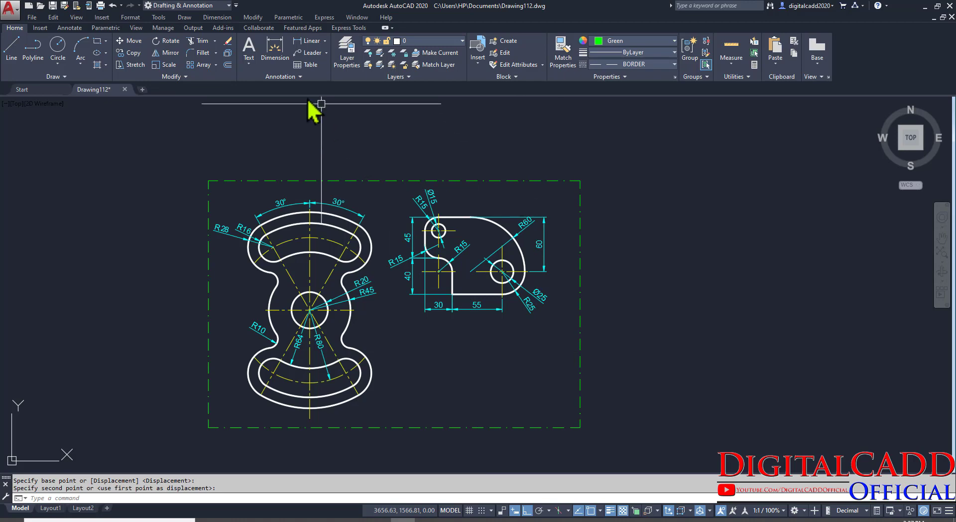
Offset the border rectangle outward by 3 to make a double frame.
left_click(228, 65)
key("Return")
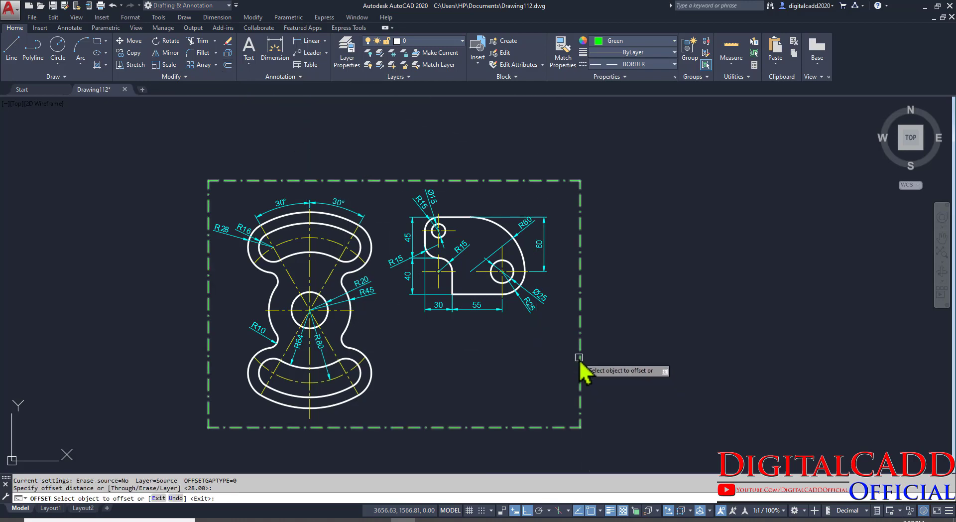
left_click(580, 366)
left_click(604, 371)
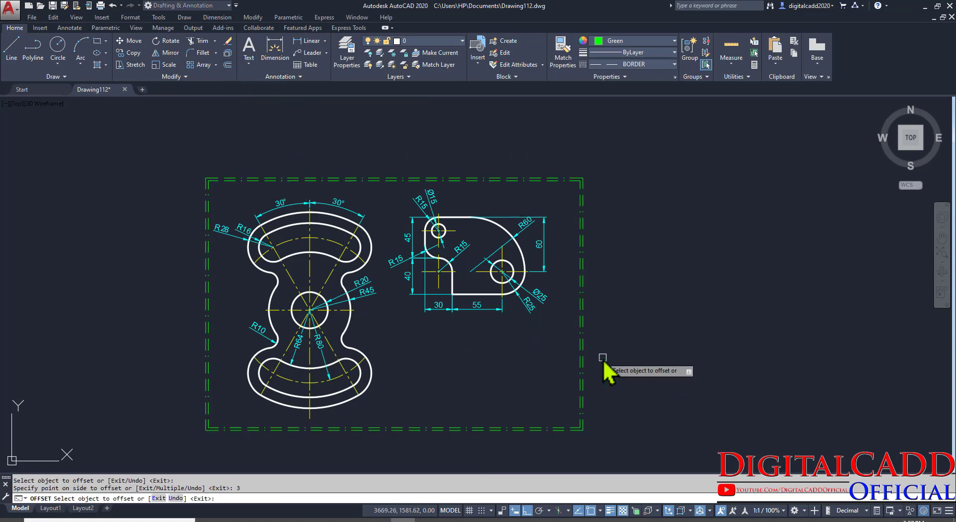
key("Return")
middle_click_drag(438, 346, 475, 348)
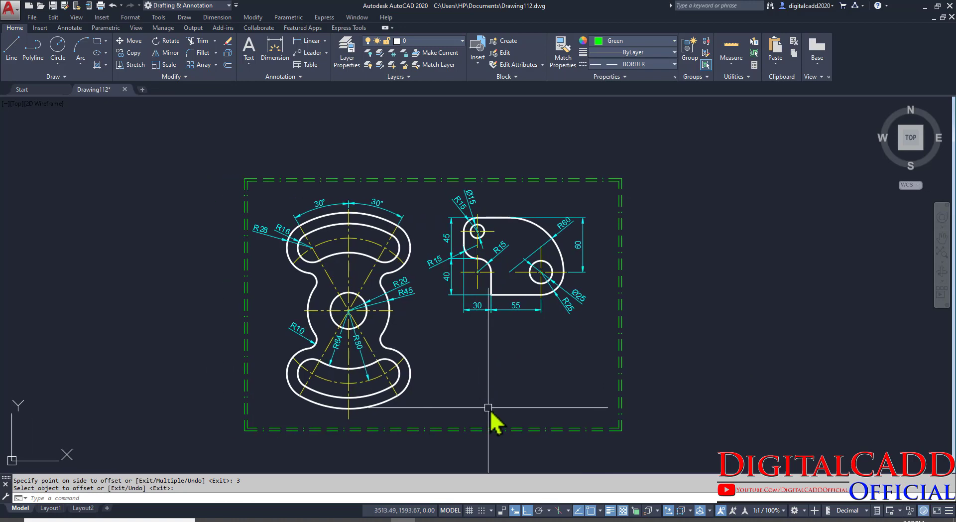
scroll(488, 399, "up", 2)
middle_click_drag(530, 365, 487, 384)
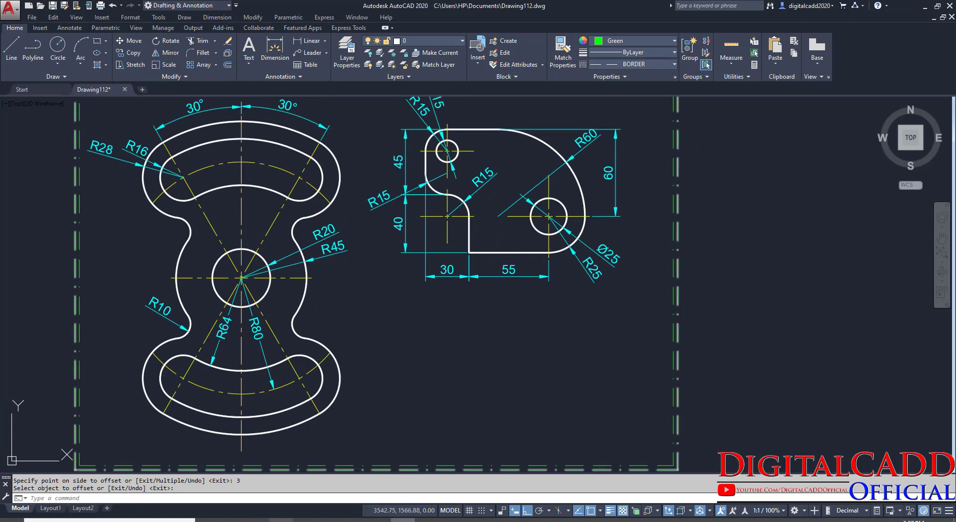
Check the exercise heading in the browser PDF, and back in AutoCAD set the current colour to magenta and the linetype to ByLayer.
key("alt+Tab")
scroll(379, 320, "up", 3)
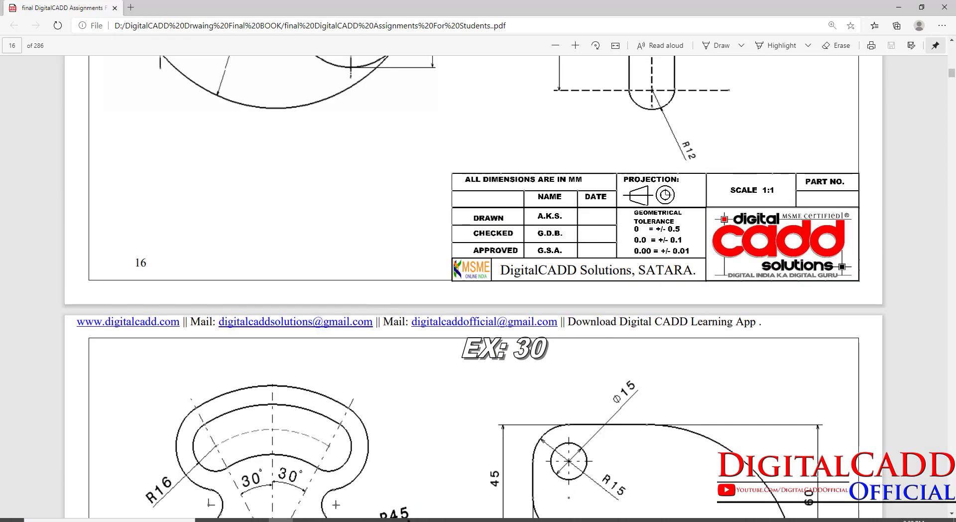
left_click(406, 520)
middle_click_drag(490, 317, 473, 310)
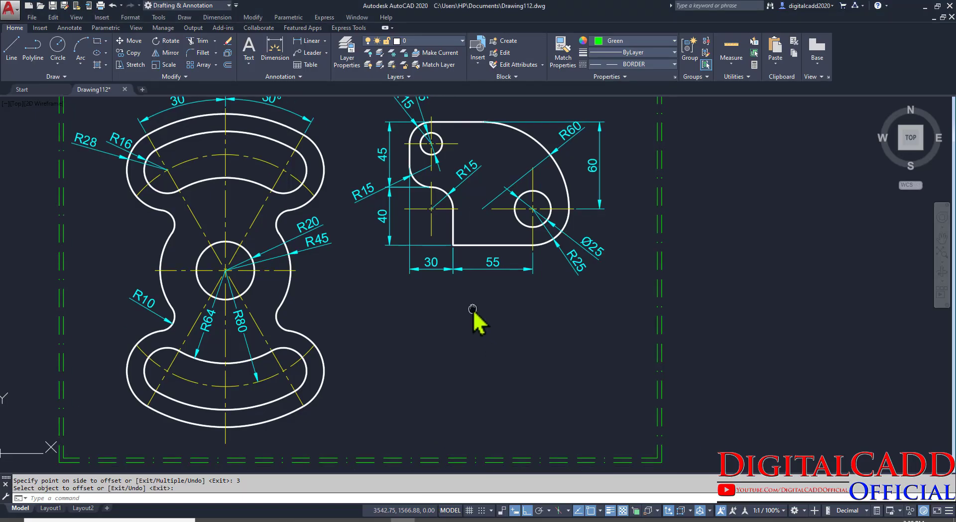
left_click(609, 42)
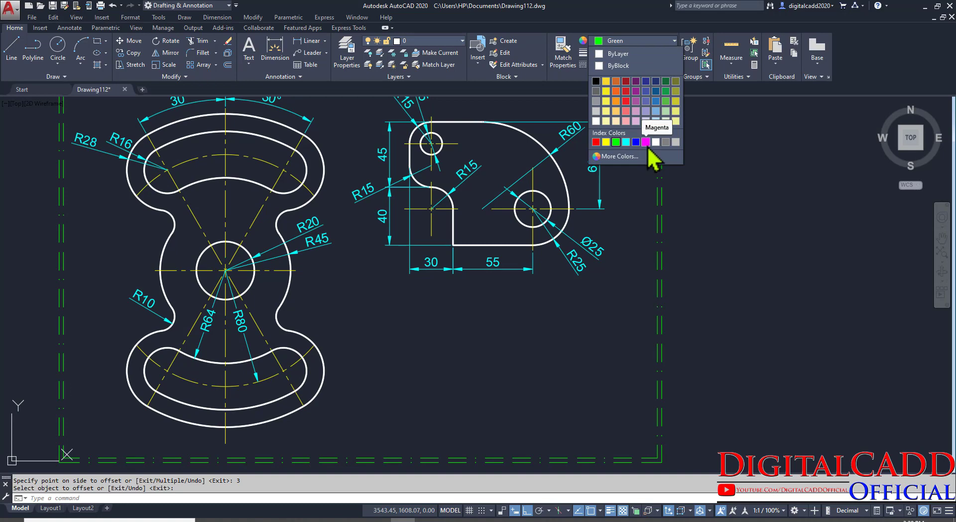
left_click(646, 143)
left_click(641, 64)
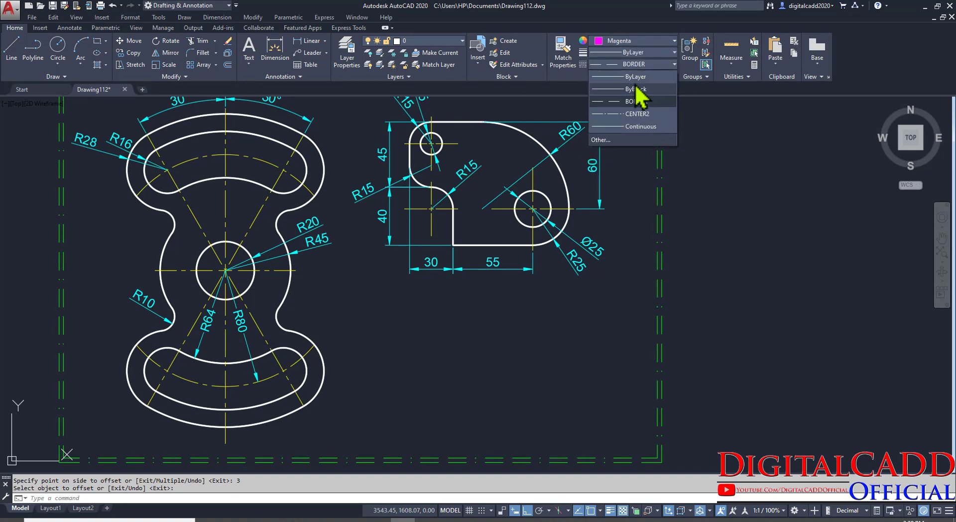
left_click(635, 76)
Add the multiline text "EX:29 | 30 ." in the empty space below the second part.
left_click(252, 52)
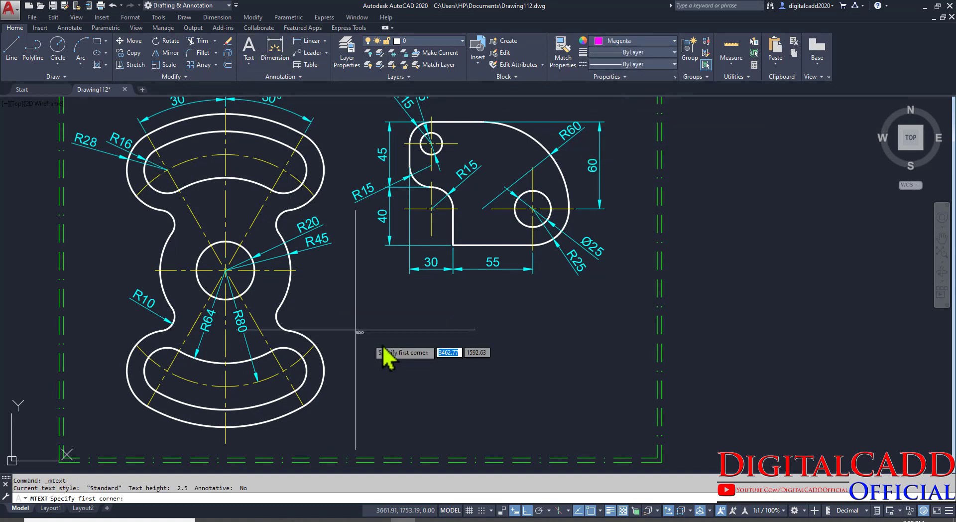
left_click(373, 333)
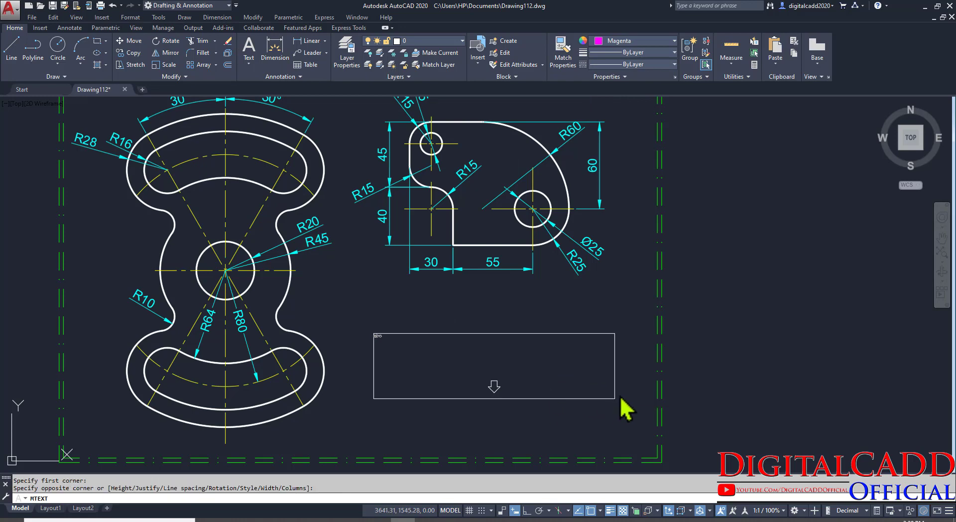
left_click(621, 398)
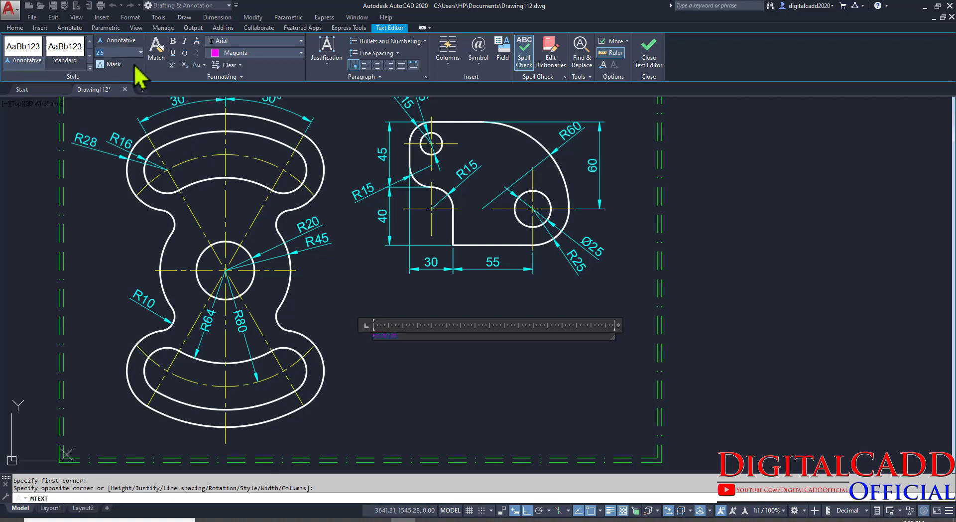
Enlarge the exercise title text to a height of 30.
key("Return")
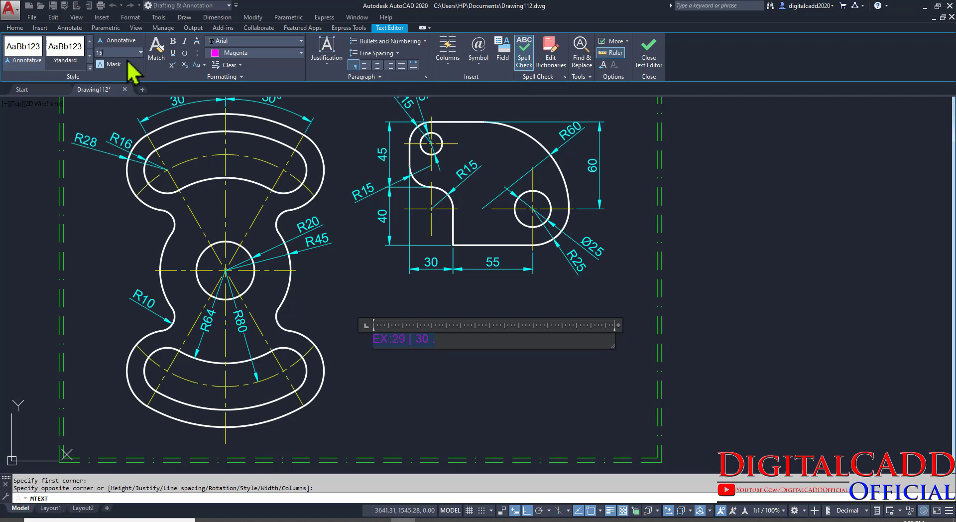
key("Return")
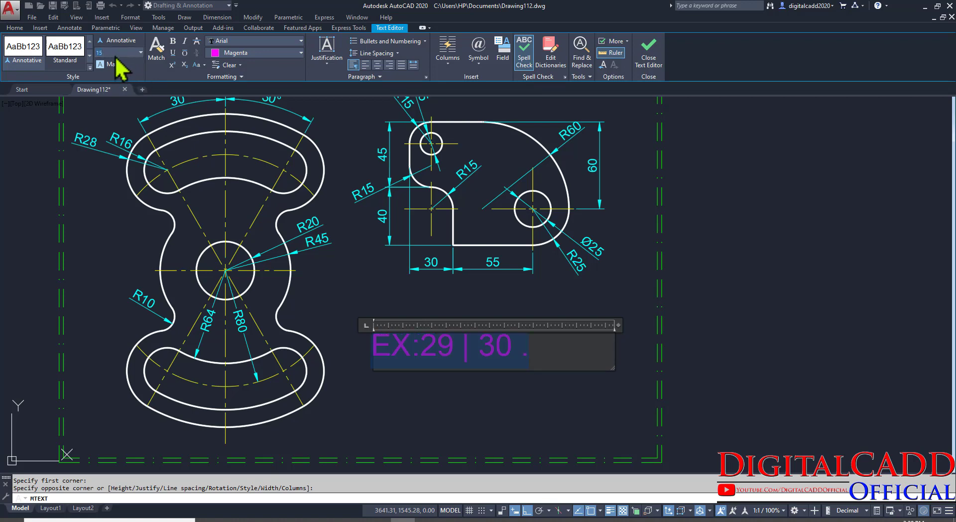
type("0")
key("Return")
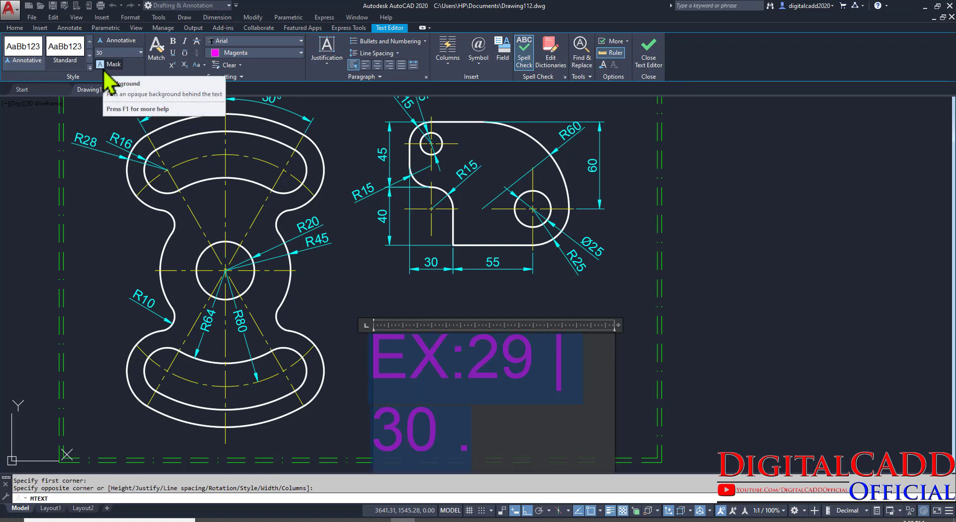
Widen the title's text frame so it fits on one line, centre the text and finish editing it.
left_click_drag(621, 332, 775, 330)
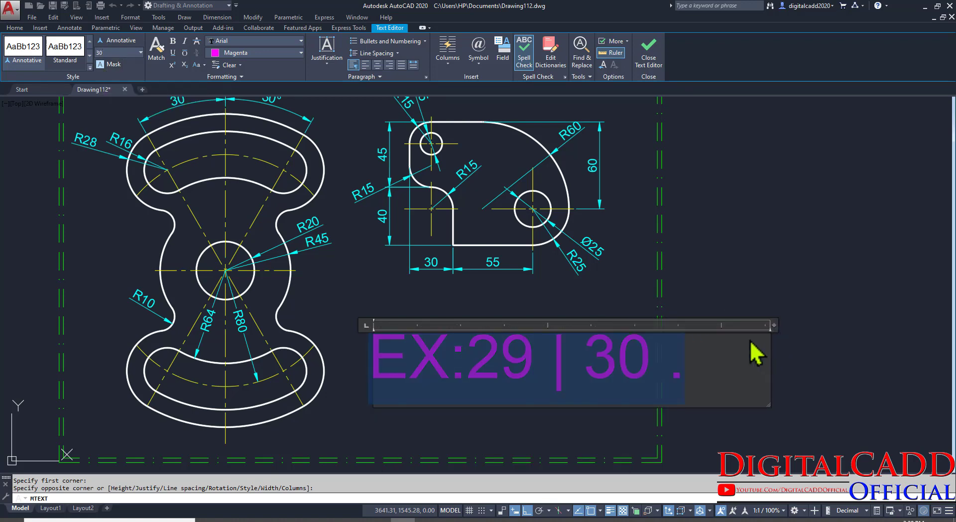
left_click(377, 65)
left_click(767, 244)
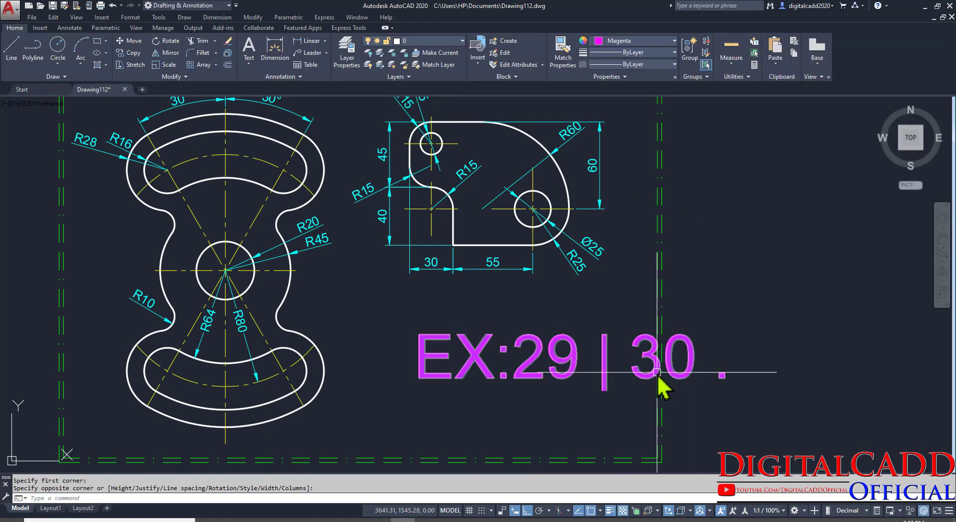
Move the exercise title down and to the left so it fits inside the border's lower right corner.
mouse_move(584, 413)
left_mouse_down()
mouse_move(578, 426)
mouse_move(639, 452)
left_mouse_up()
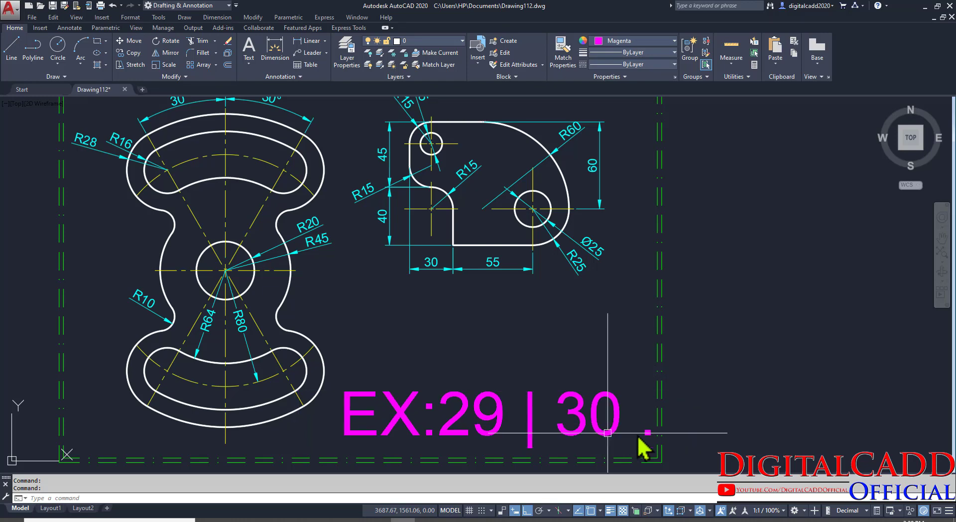
scroll(623, 366, "down", 4)
scroll(619, 348, "up", 2)
middle_click_drag(624, 379, 518, 379)
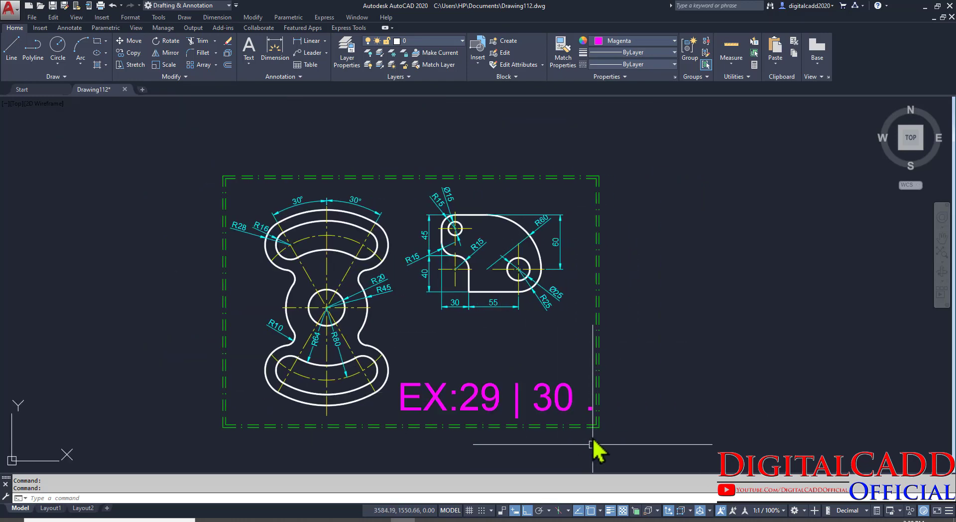
scroll(534, 421, "up", 2)
scroll(506, 352, "down", 3)
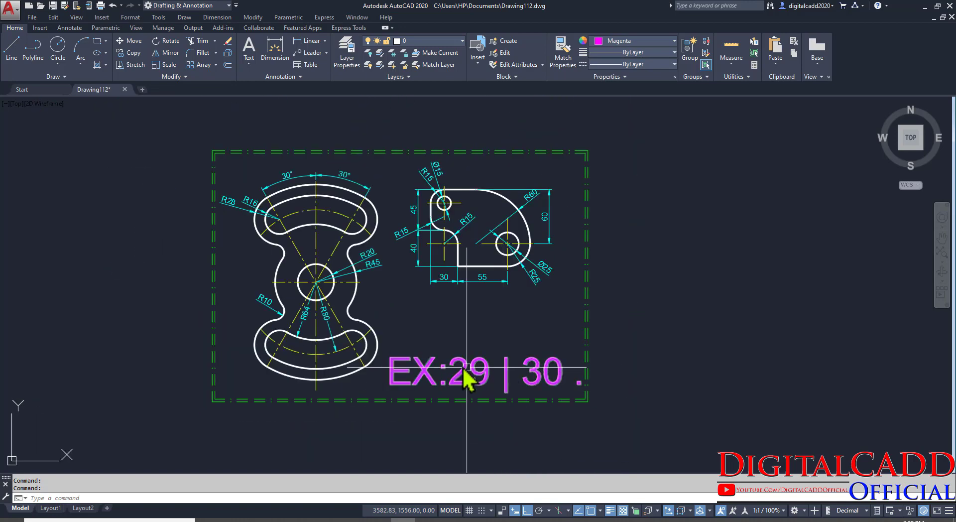